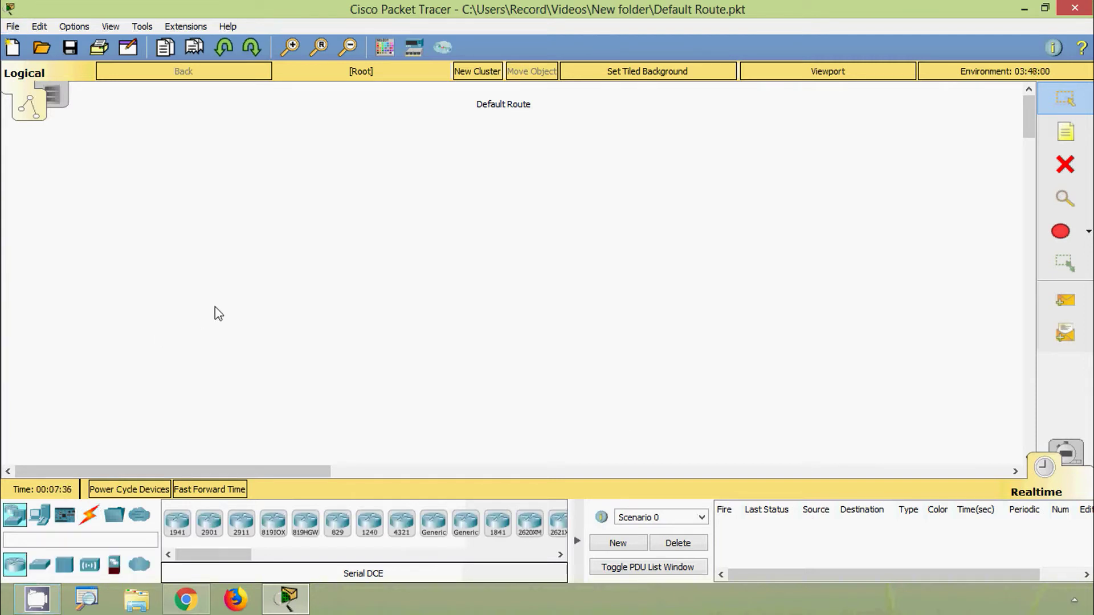
- Place two 1941 routers side by side in the upper middle of the workspace
click(177, 523)
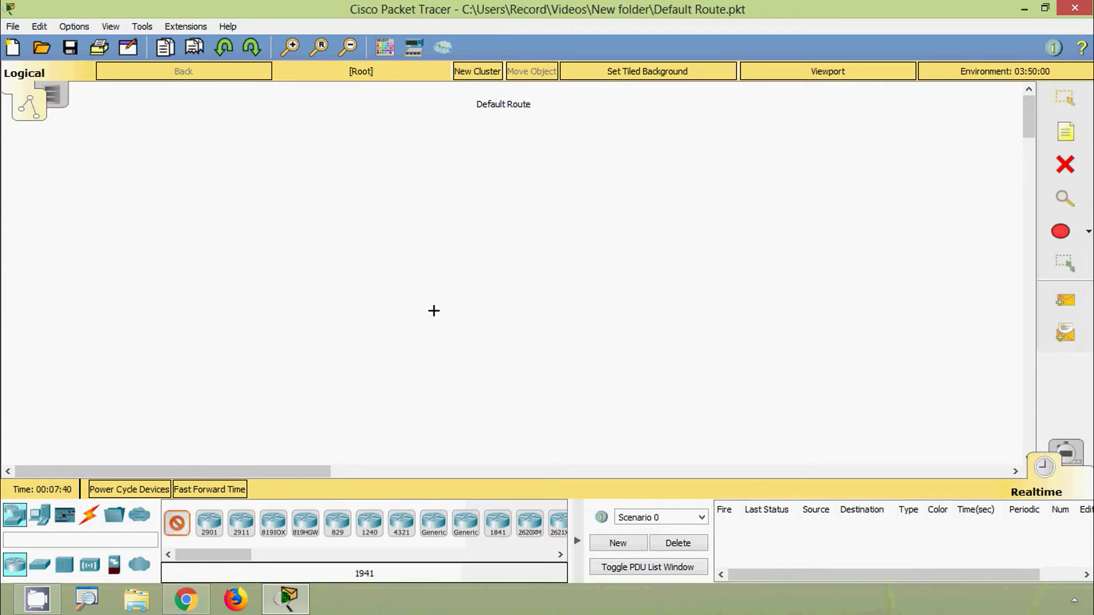
click(447, 213)
click(570, 211)
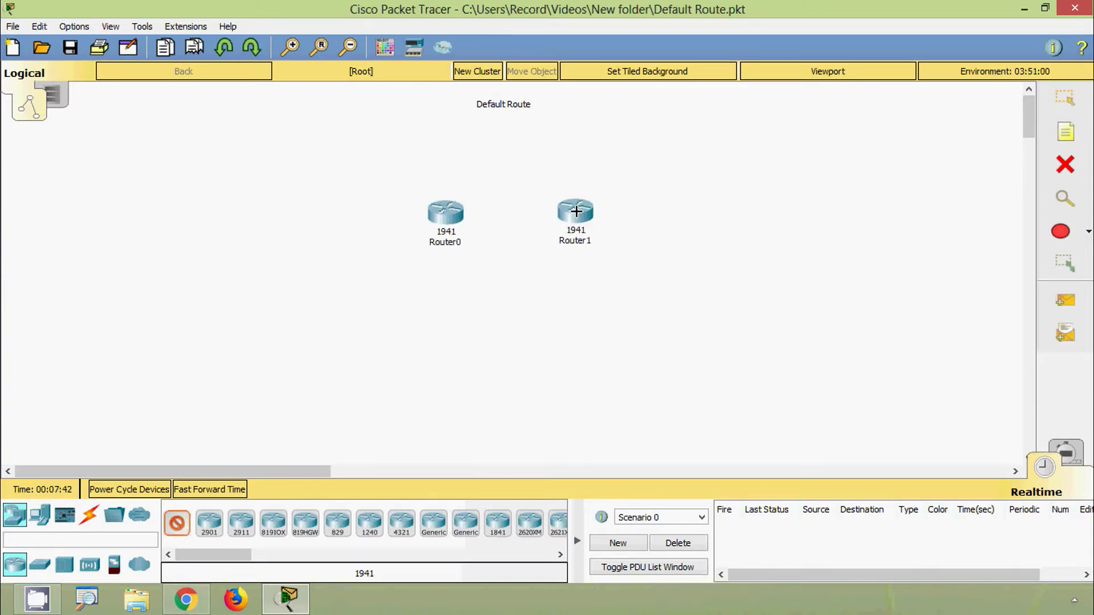
- Place two 2960-24TT switches in the workspace, one below each router
click(43, 571)
click(177, 522)
click(389, 308)
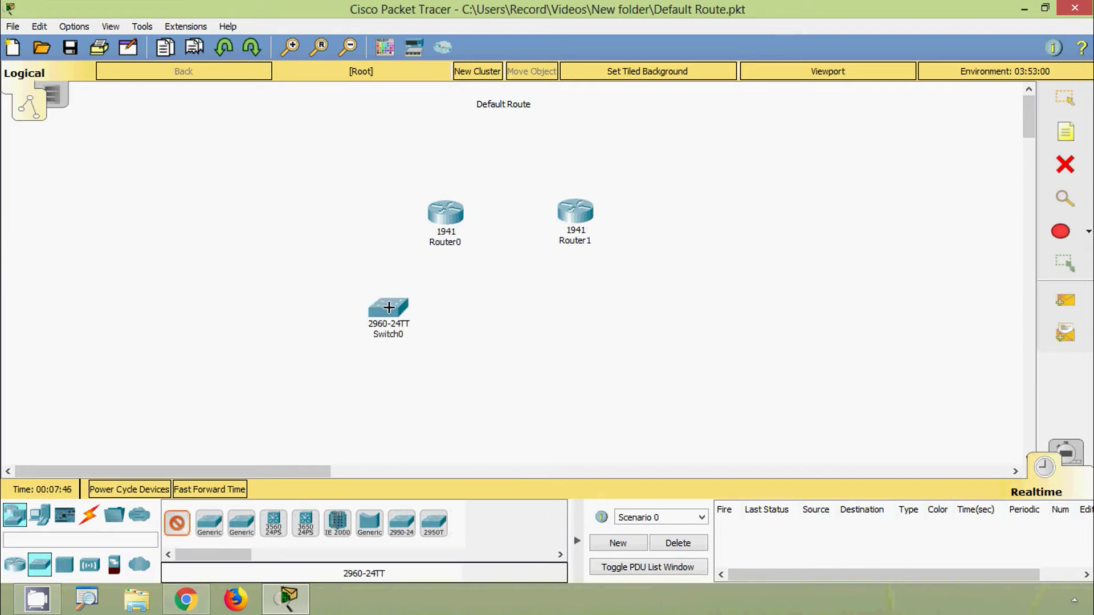
click(606, 310)
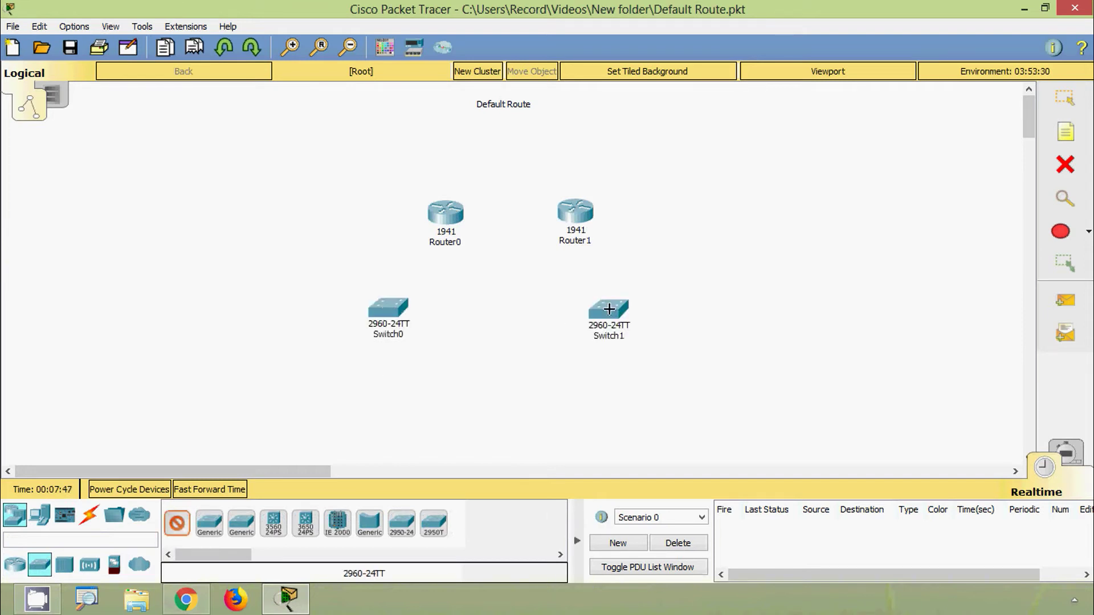
- Add four PC-PT end devices, two below each switch
click(43, 516)
click(209, 522)
click(319, 395)
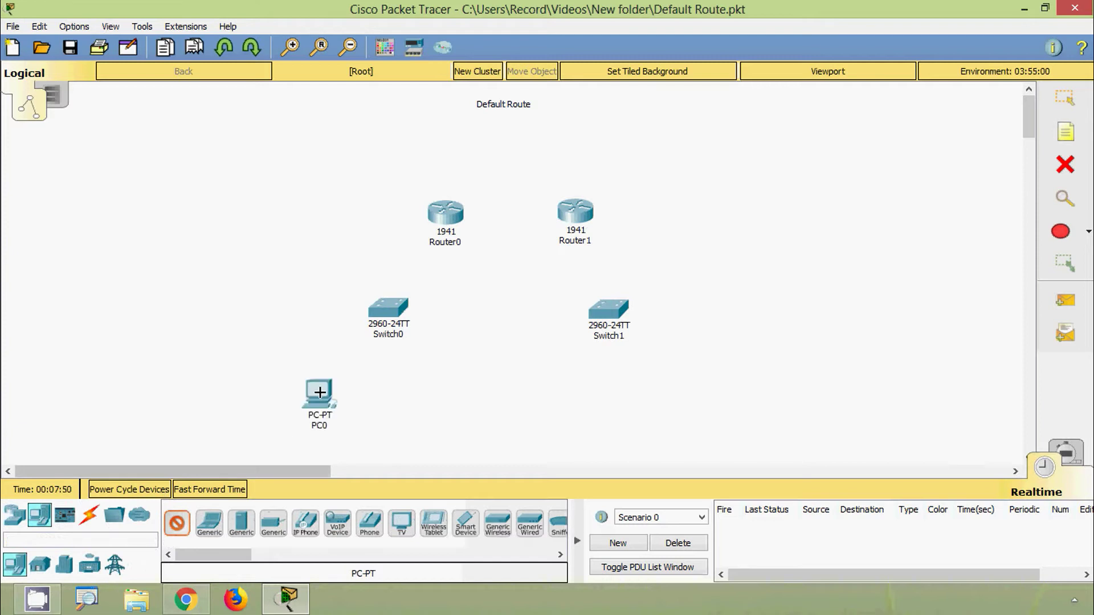
click(399, 400)
click(602, 399)
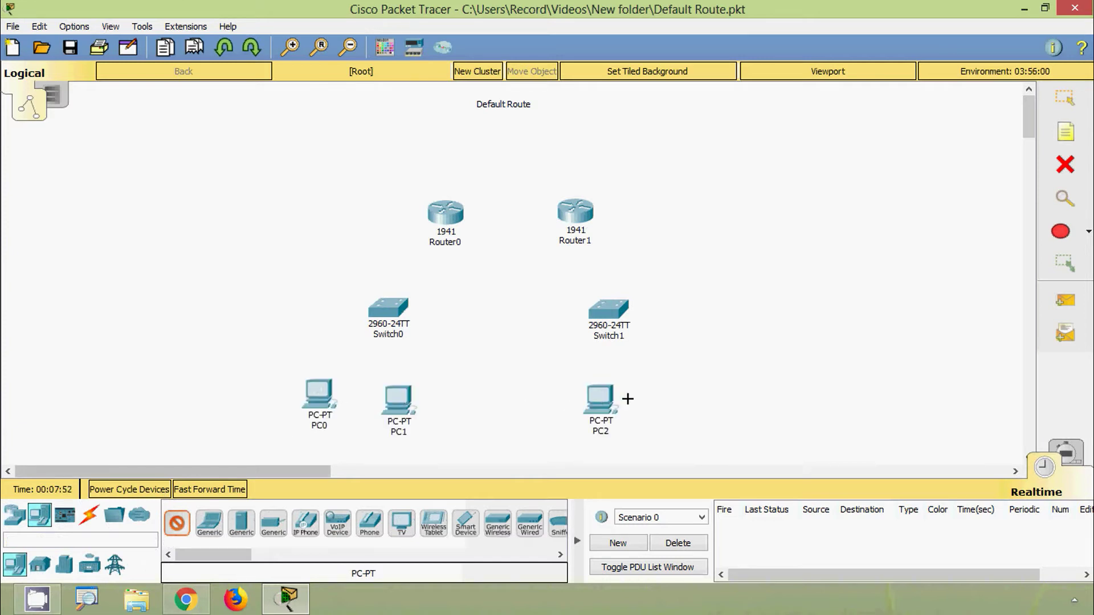
click(665, 390)
key(Escape)
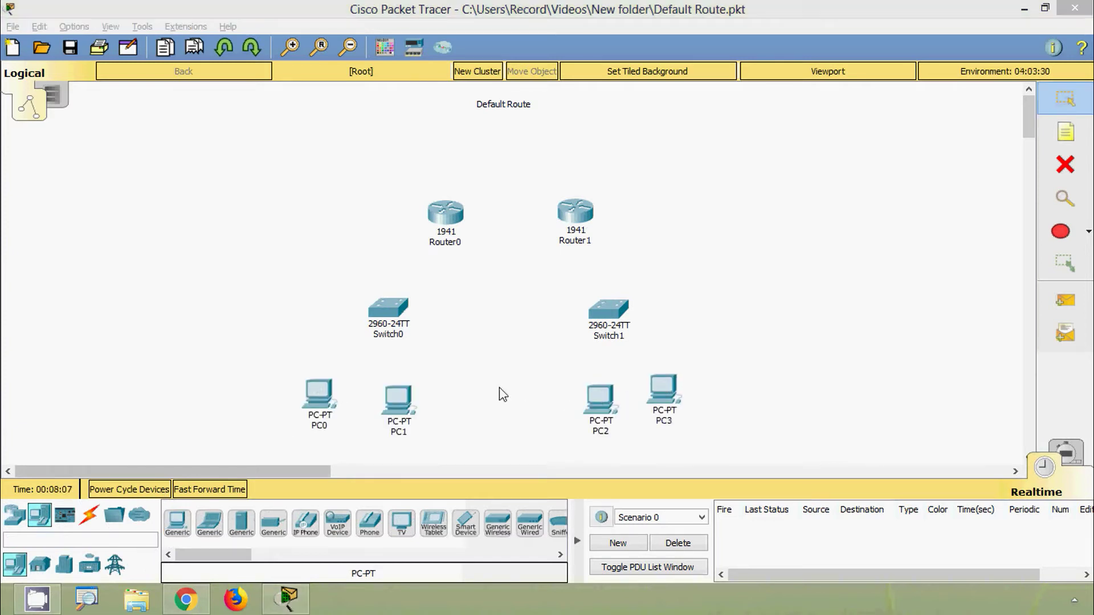
- Rename the two routers R1 and R2, from left to right
click(443, 242)
drag(461, 243, 440, 243)
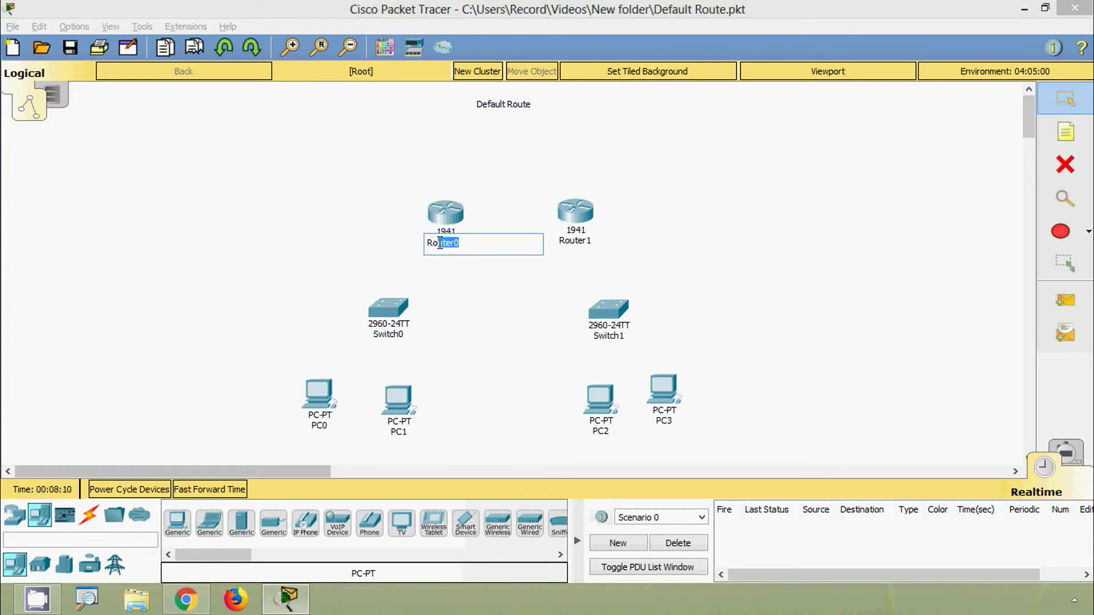
text(1)
click(575, 242)
drag(590, 242, 573, 244)
text(2)
- Rename the switch below R1 as S1 and the switch below R2 as S2
click(391, 336)
drag(415, 336, 374, 337)
text(1)
click(608, 336)
drag(620, 337, 601, 337)
click(639, 338)
click(631, 336)
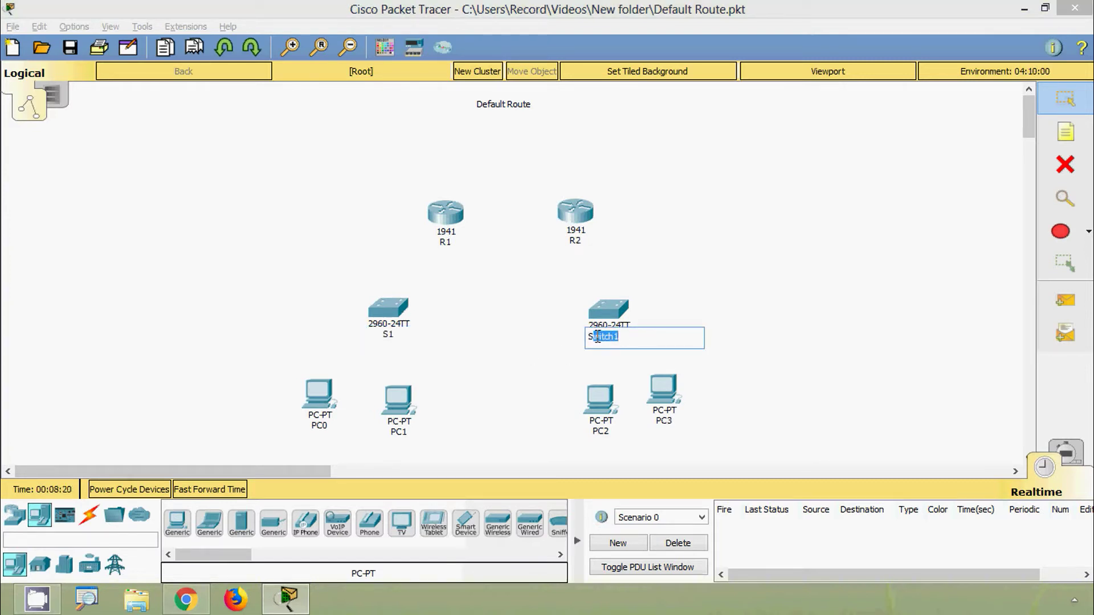
text(2)
key(Return)
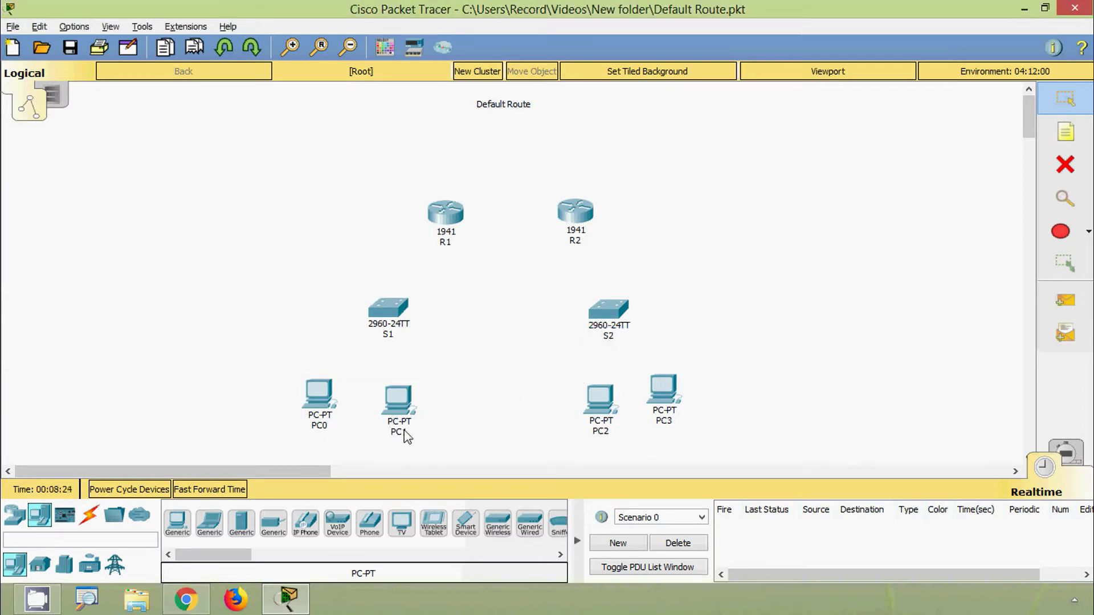
- Rearrange the routers, switches and PCs so the two network branches are evenly spaced
drag(668, 392, 677, 405)
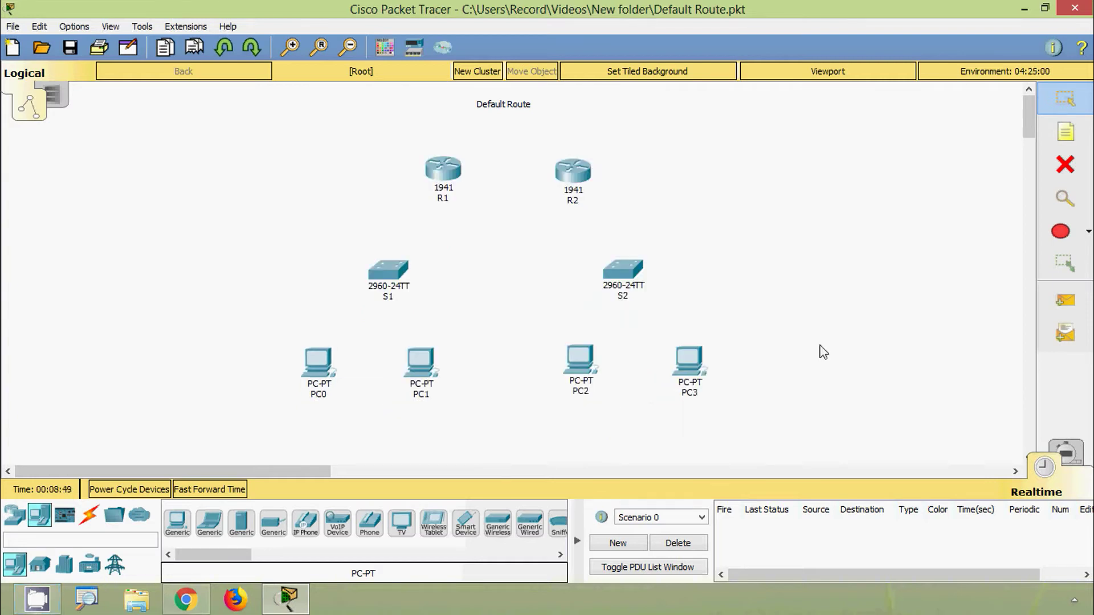
- Connect R1's GigabitEthernet0/0 to S1's GigabitEthernet0/1 with a Copper Straight-Through cable
click(88, 515)
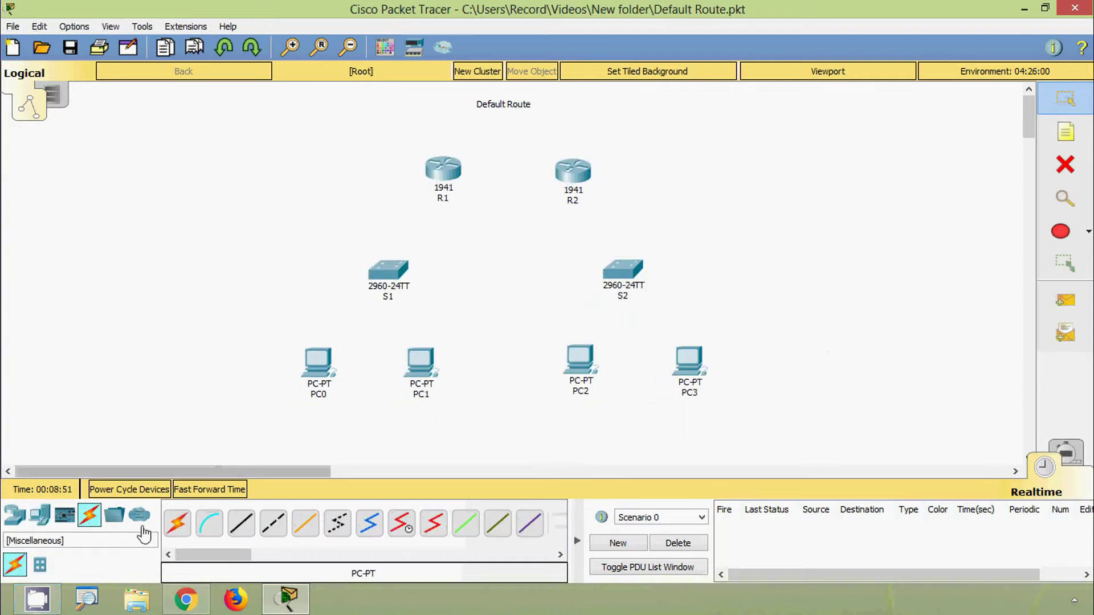
click(239, 532)
click(238, 531)
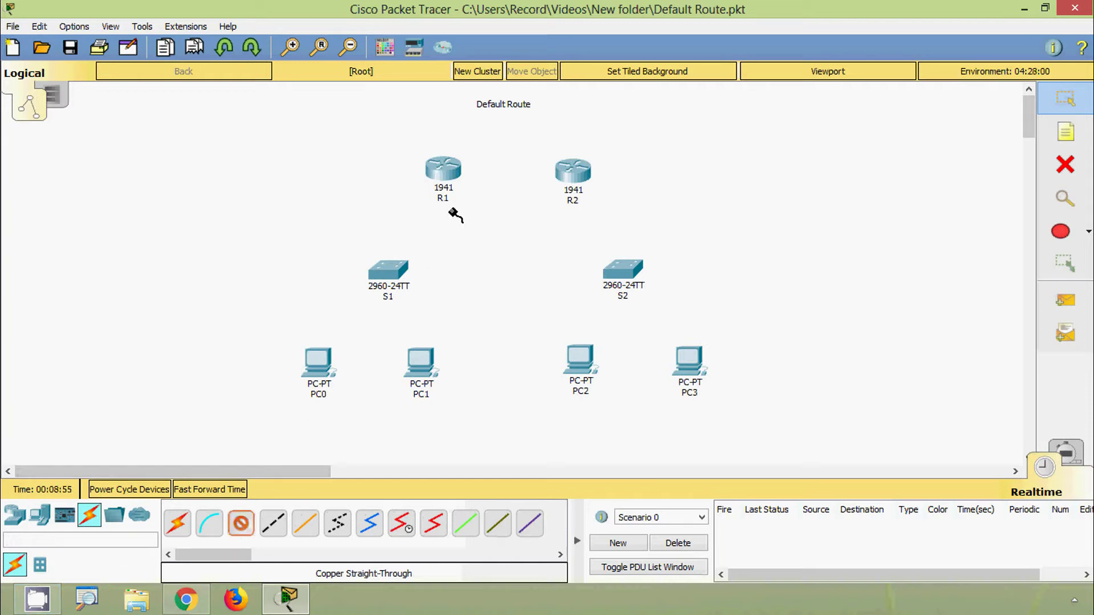
click(444, 170)
click(489, 215)
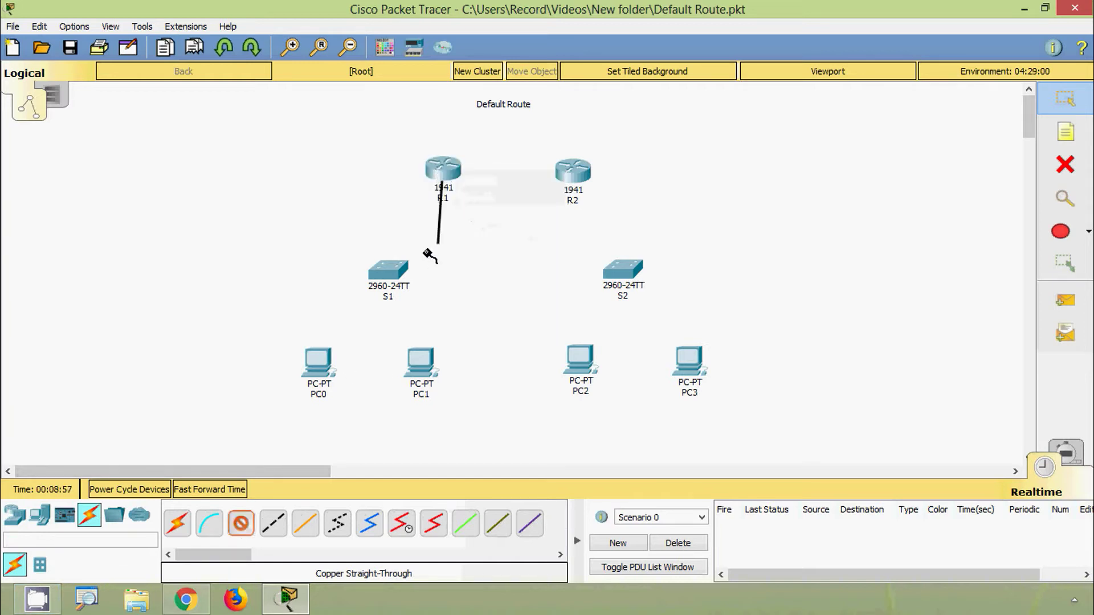
click(390, 270)
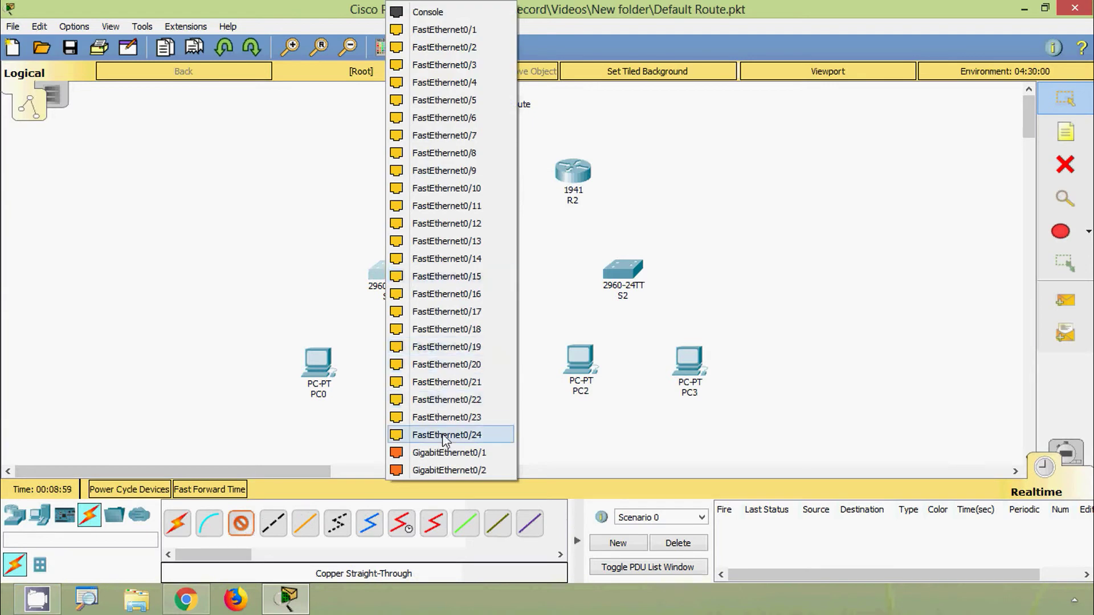
click(449, 452)
- Cable S1's FastEthernet0/1 to PC0's FastEthernet0 and S1's FastEthernet0/2 to PC1's FastEthernet0
click(385, 272)
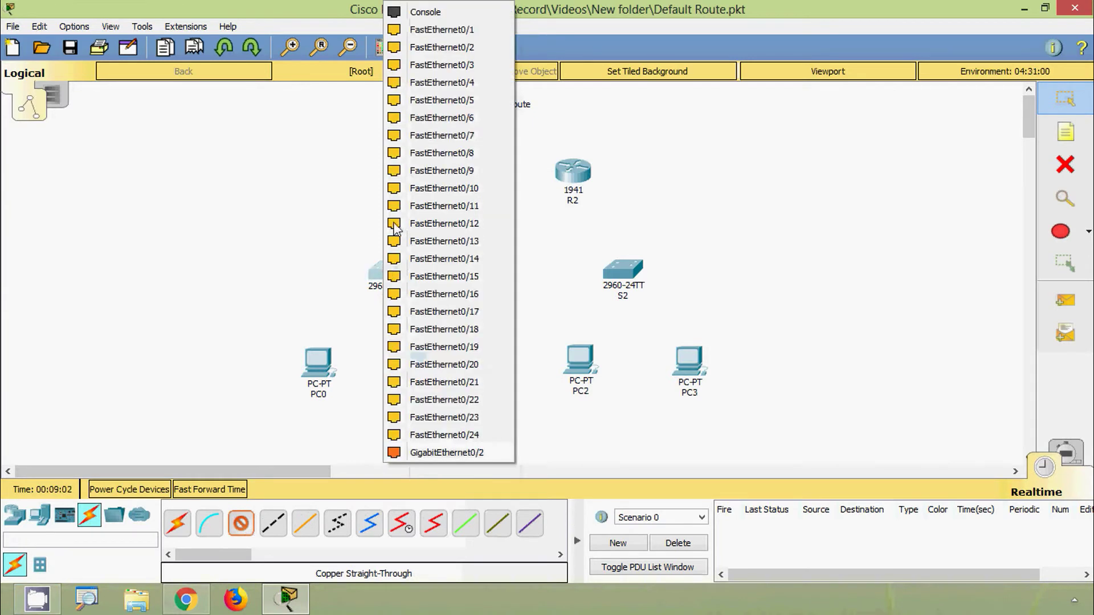
click(444, 29)
click(319, 371)
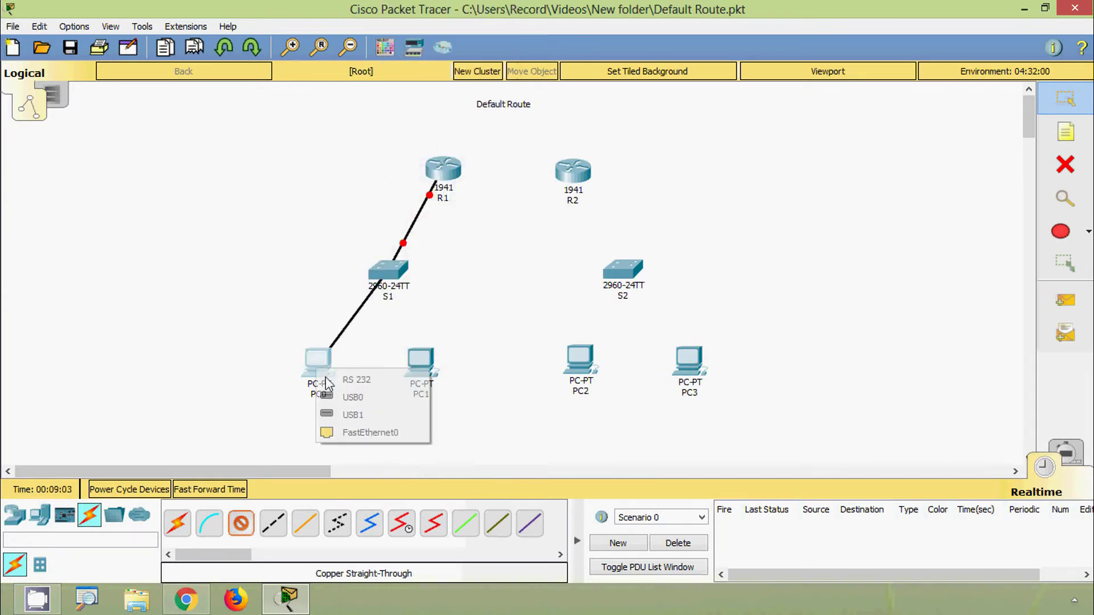
click(365, 433)
click(390, 271)
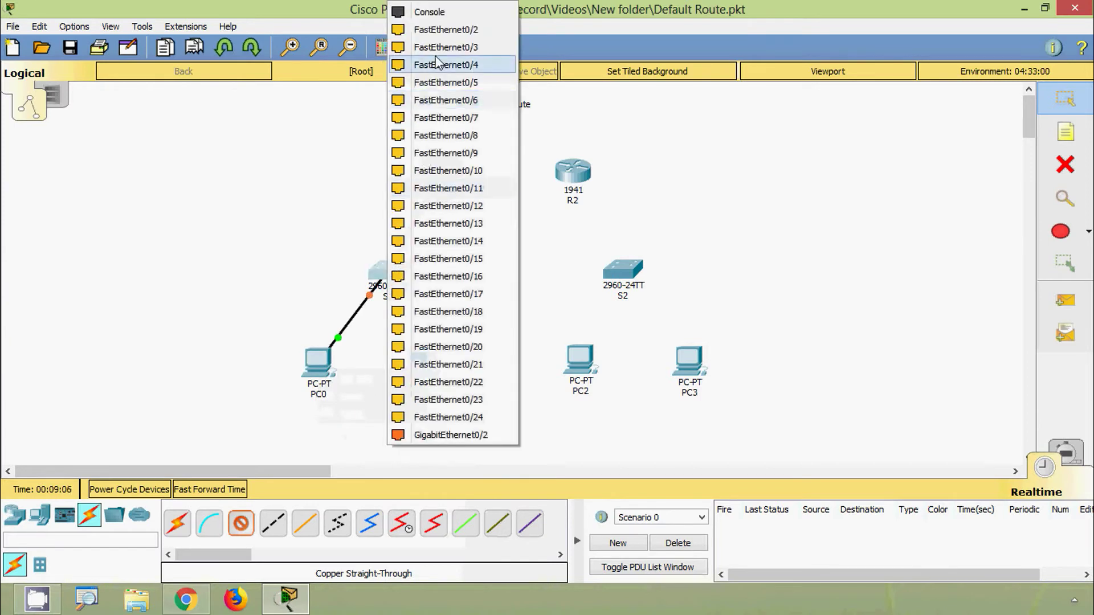
click(444, 29)
click(421, 362)
click(473, 426)
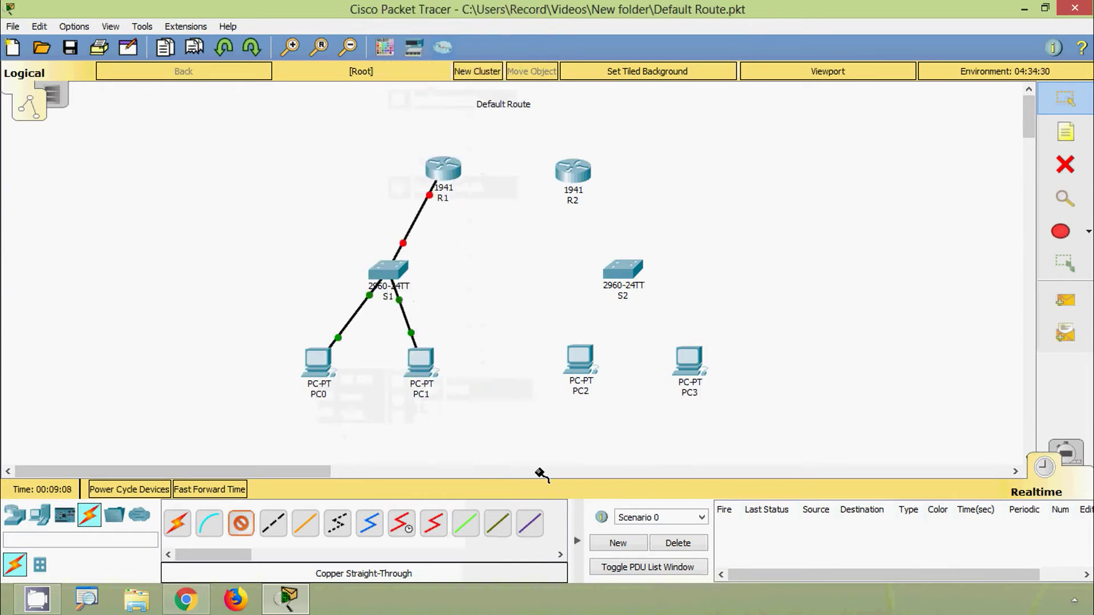
- Connect R2's GigabitEthernet0/0 to S2's GigabitEthernet0/1 with a straight-through cable
click(576, 174)
click(610, 215)
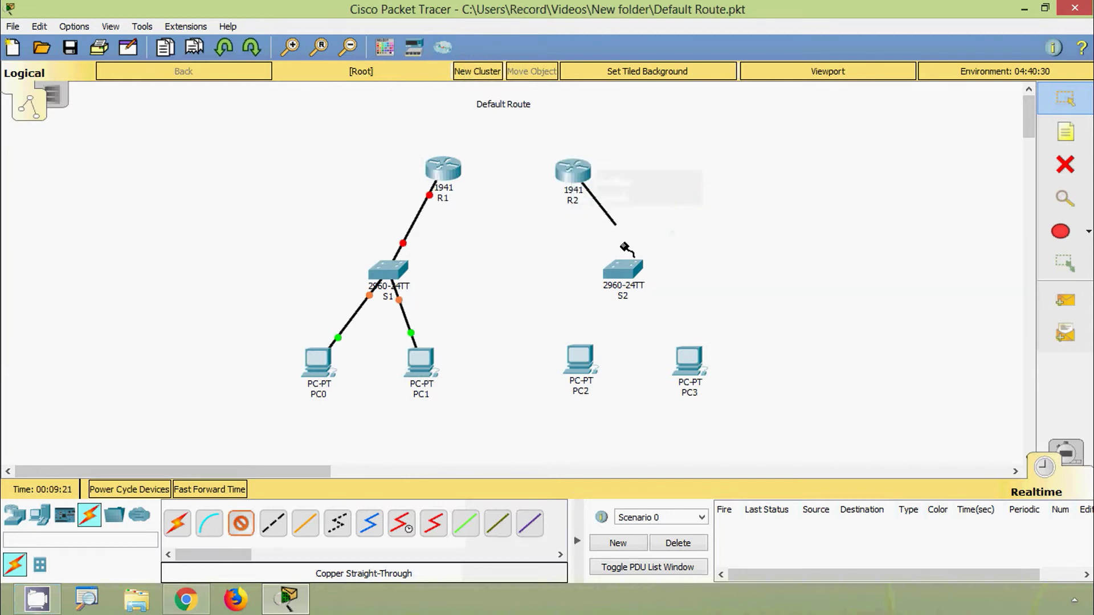
click(623, 276)
click(678, 455)
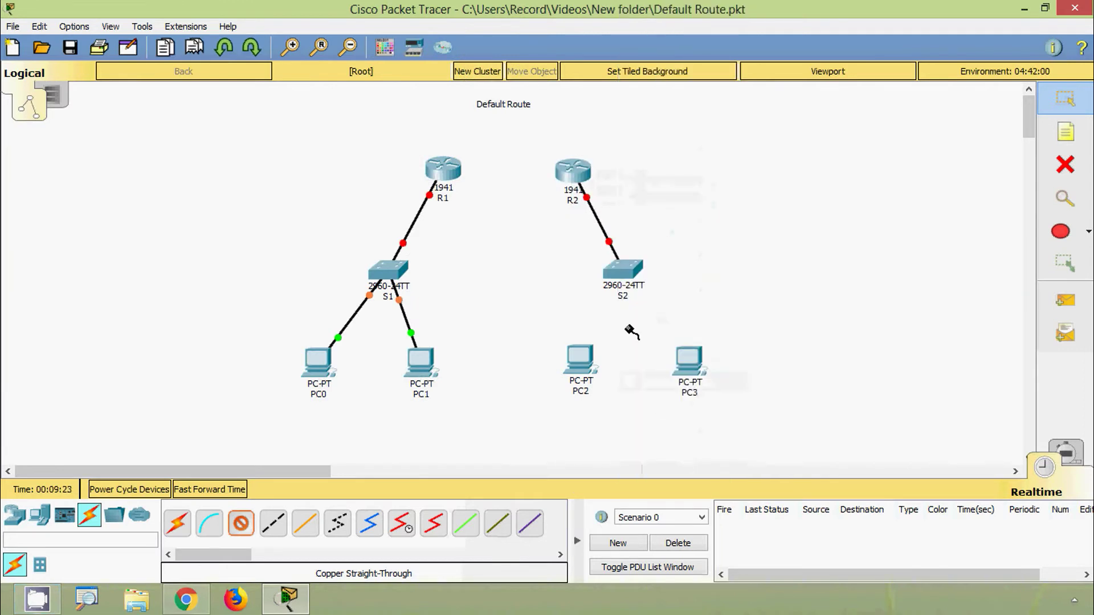
- Cable S2's FastEthernet0/1 to PC2, and another free FastEthernet port on S2 to PC3's FastEthernet0
click(624, 269)
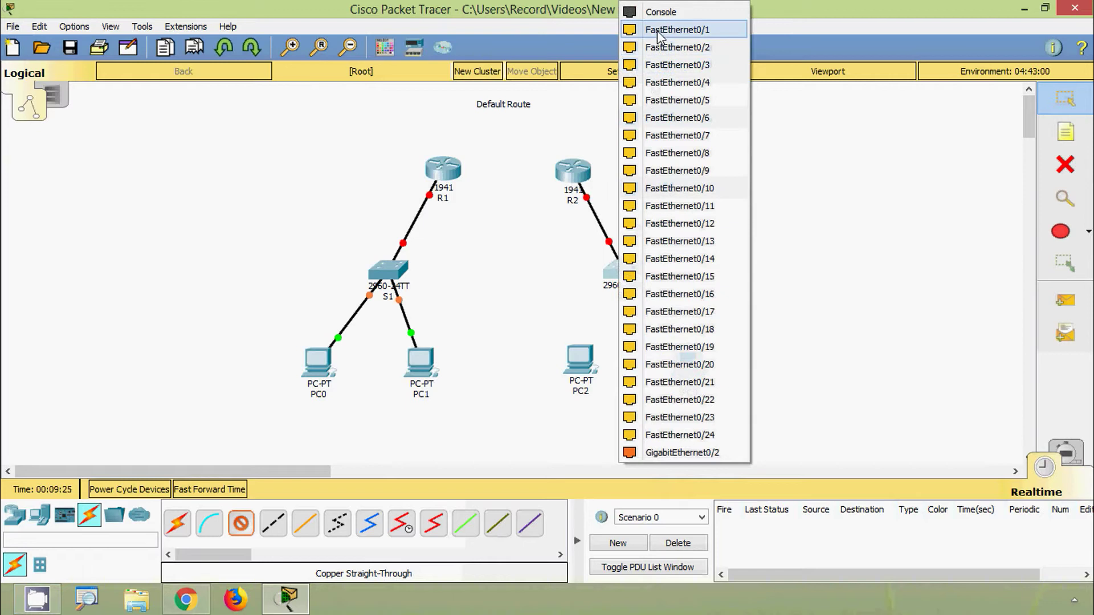
click(660, 34)
click(582, 362)
click(610, 428)
click(624, 269)
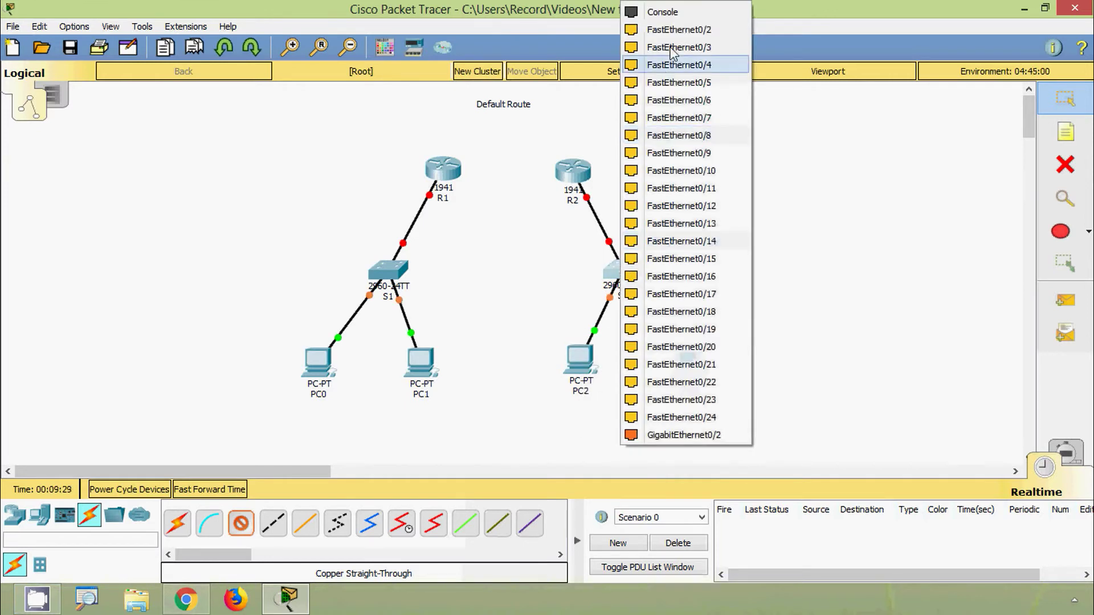
key(Escape)
click(630, 273)
click(655, 285)
click(690, 364)
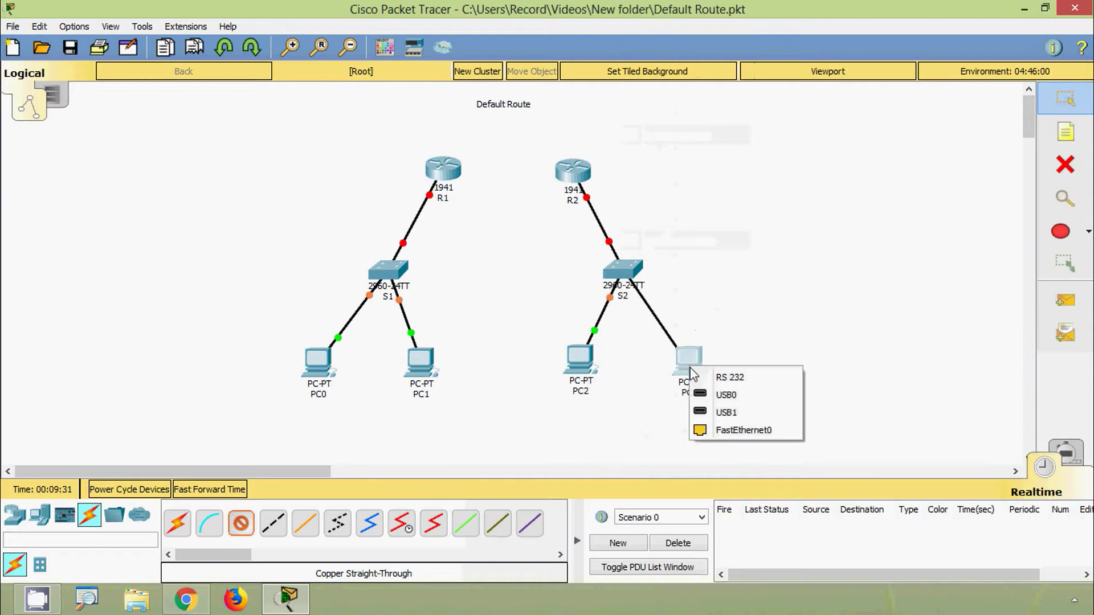
click(730, 428)
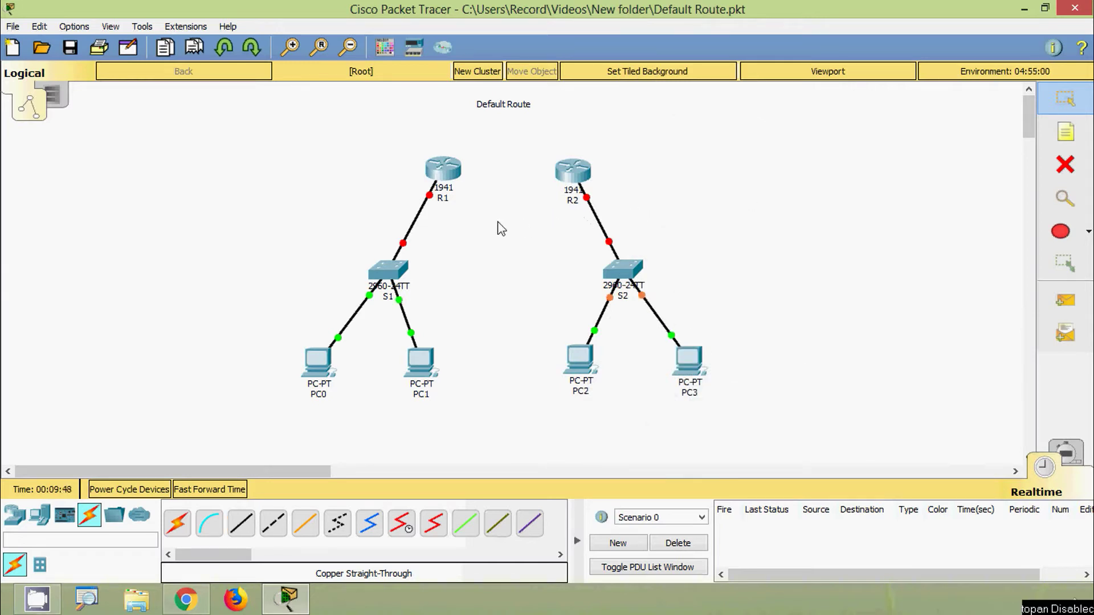
- Install an HWIC-2T serial module in router R1's right-hand expansion slot and close its device window
click(440, 169)
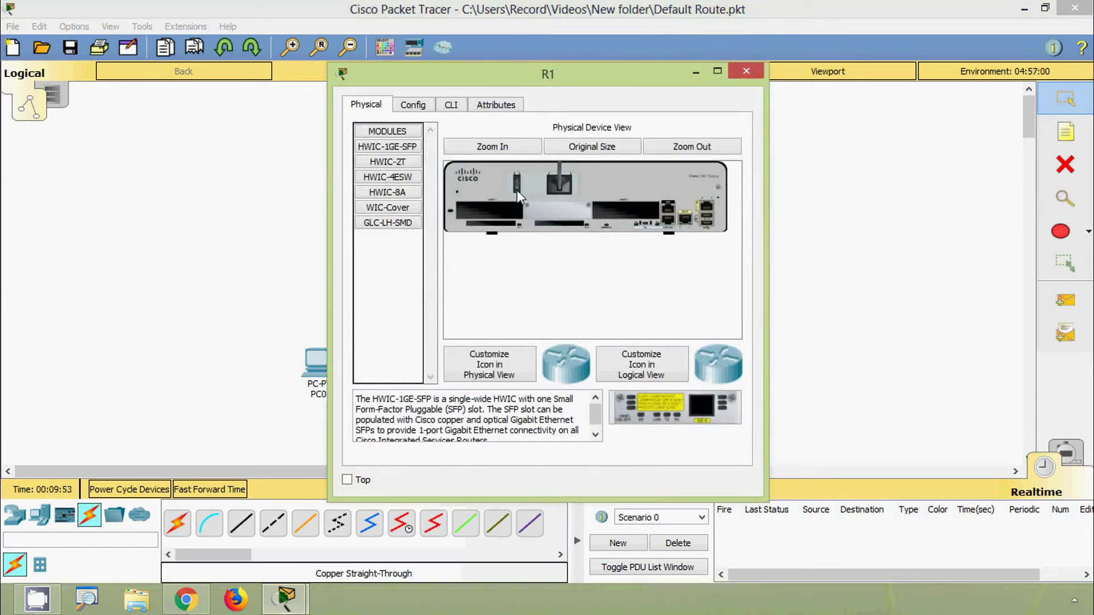
click(395, 165)
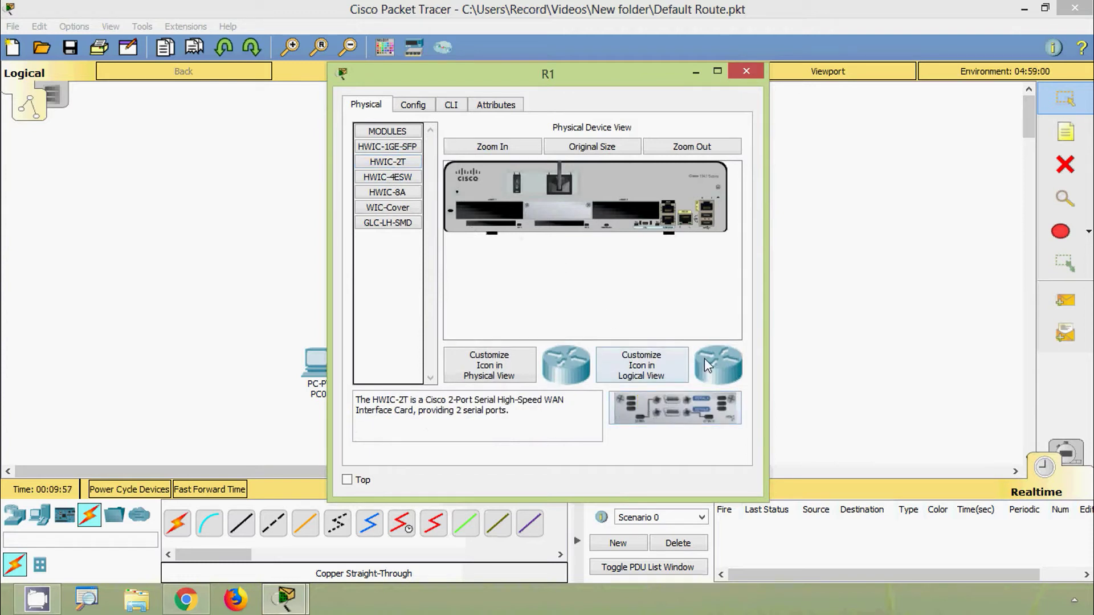
drag(682, 405, 610, 222)
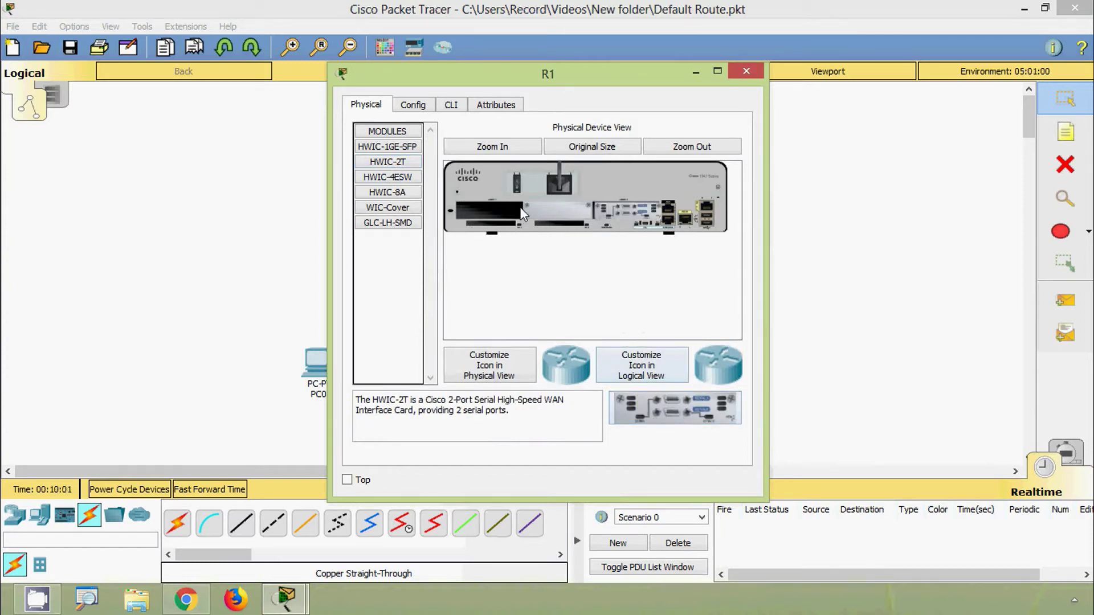
click(746, 71)
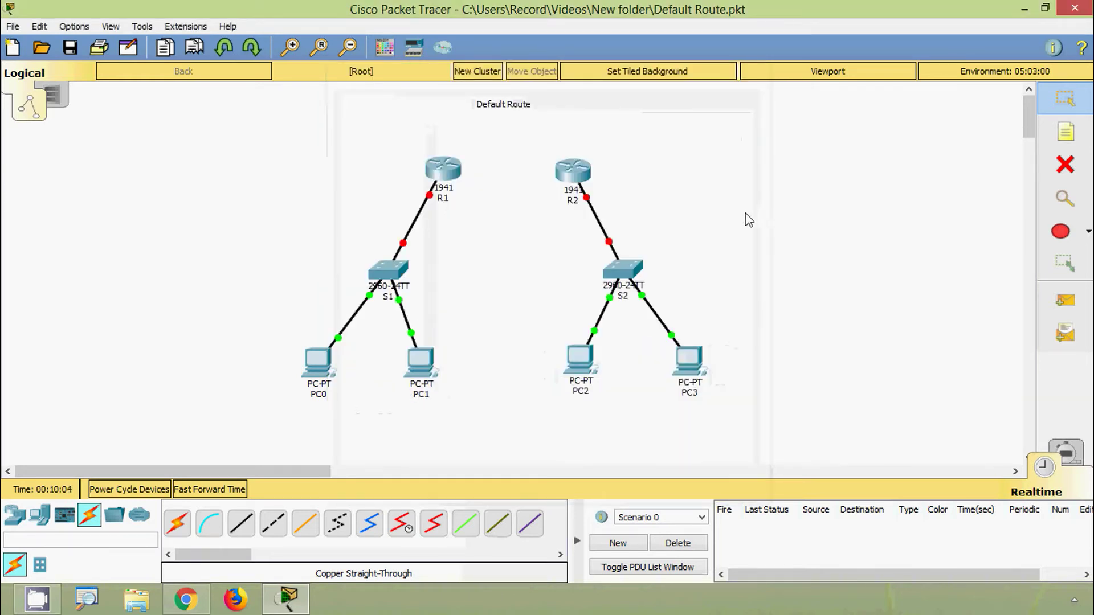
- Install an HWIC-2T serial module in router R2's right-hand expansion slot and close its device window
click(570, 170)
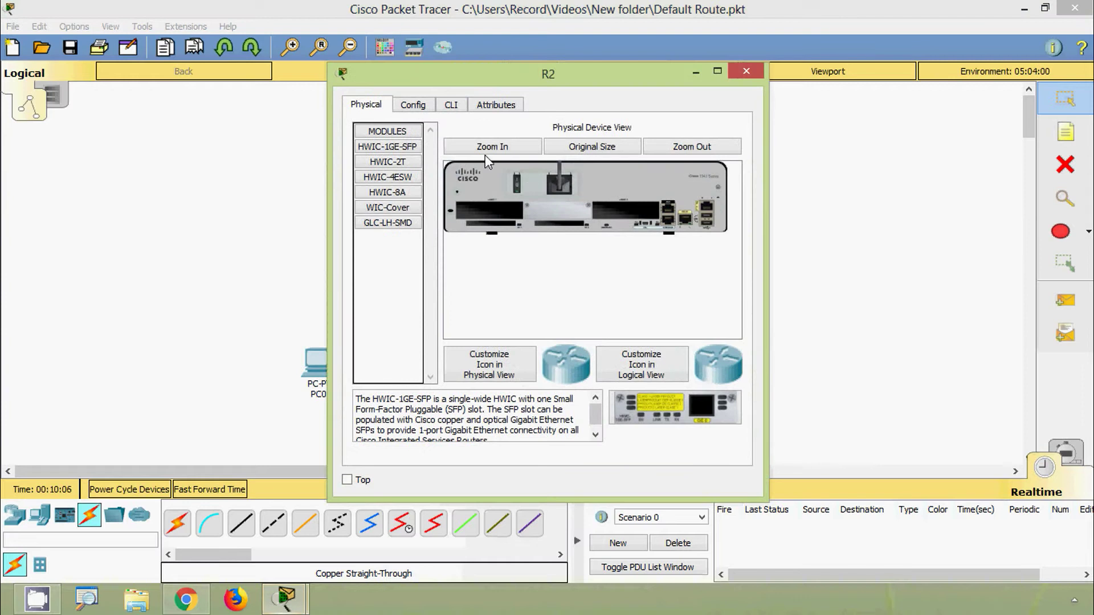
click(403, 164)
drag(641, 421, 606, 226)
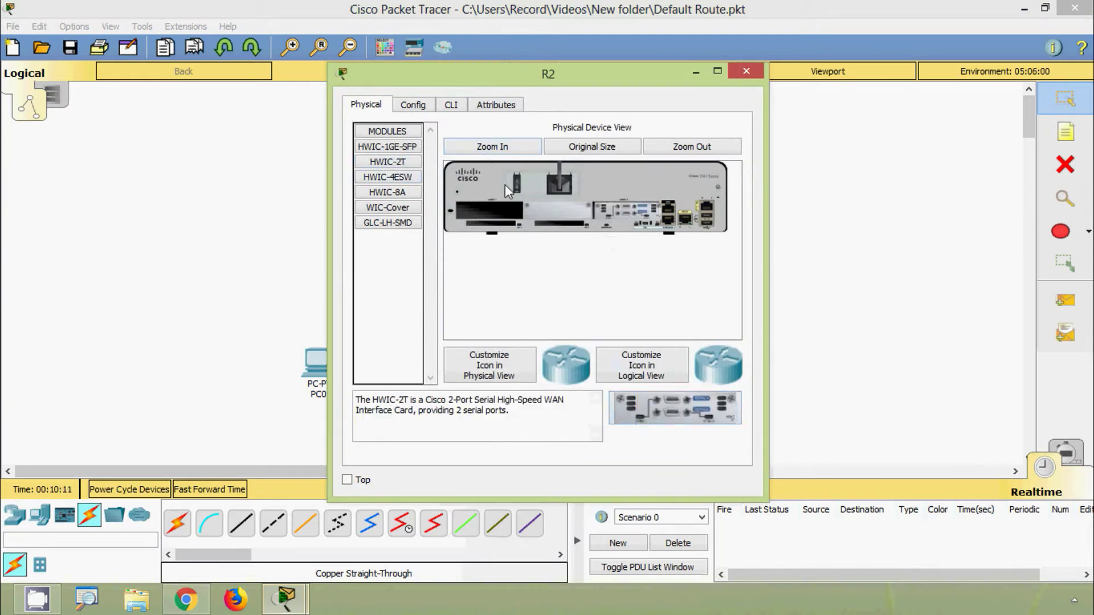
click(740, 74)
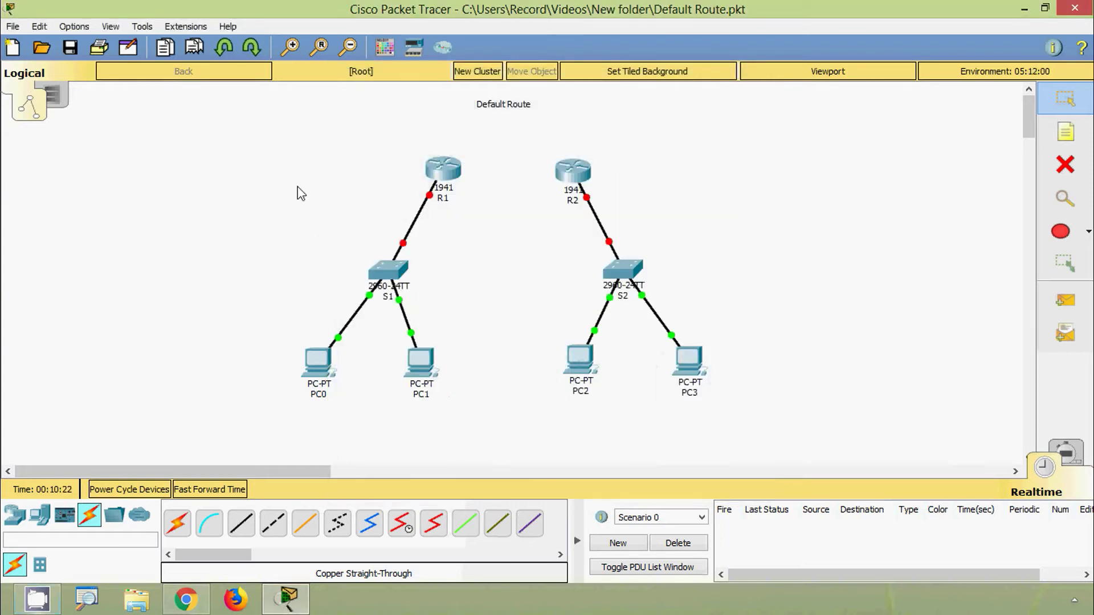
- Connect R1's Serial0/0/0 to R2's Serial0/0/0 with a Serial DCE cable
click(410, 532)
click(446, 172)
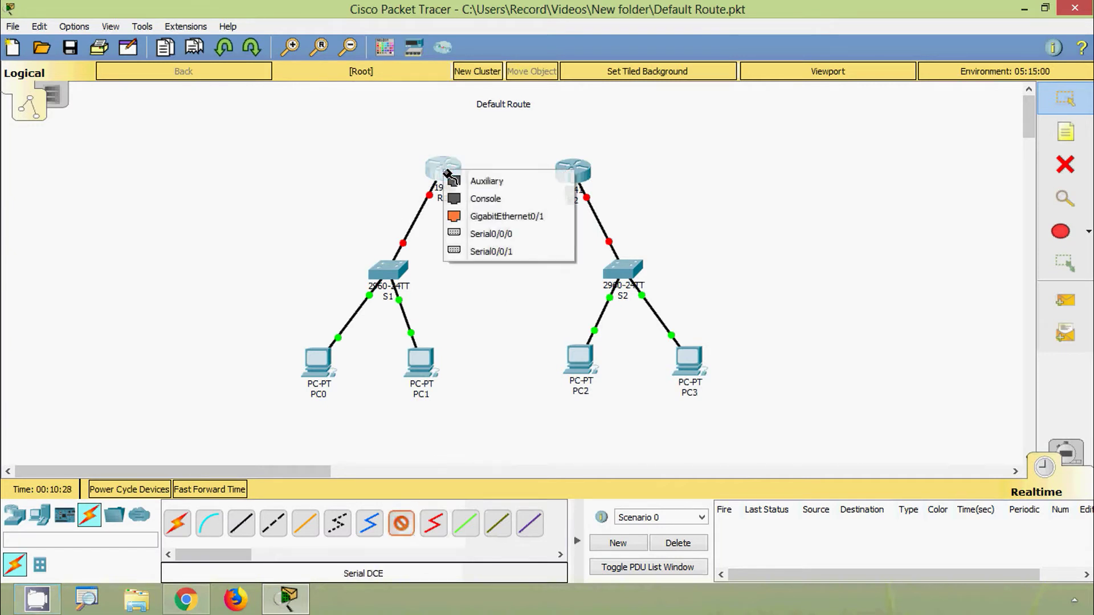
click(490, 234)
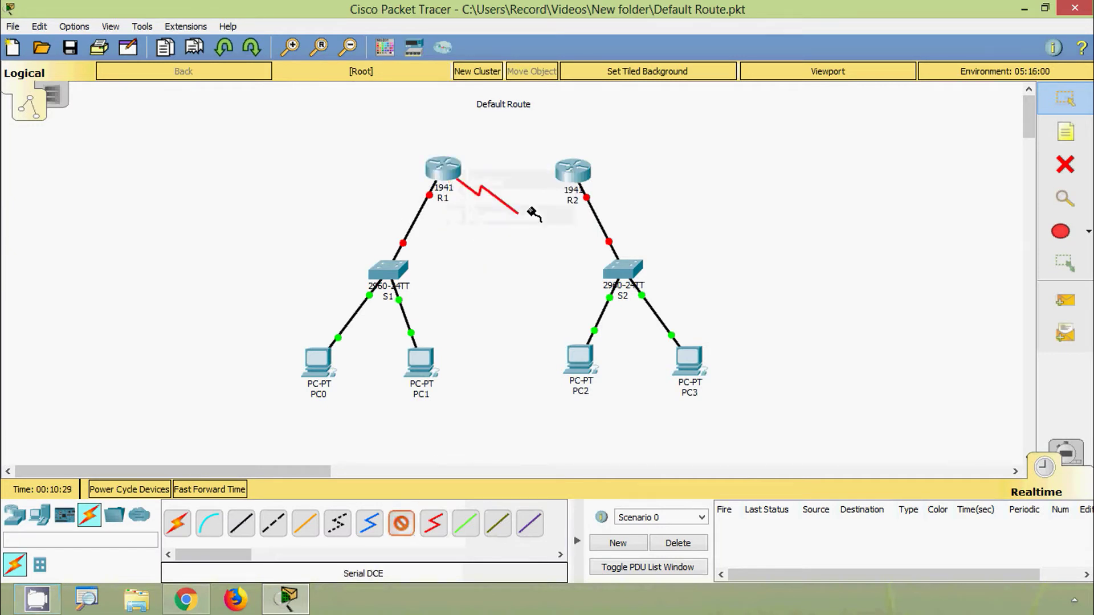
click(572, 178)
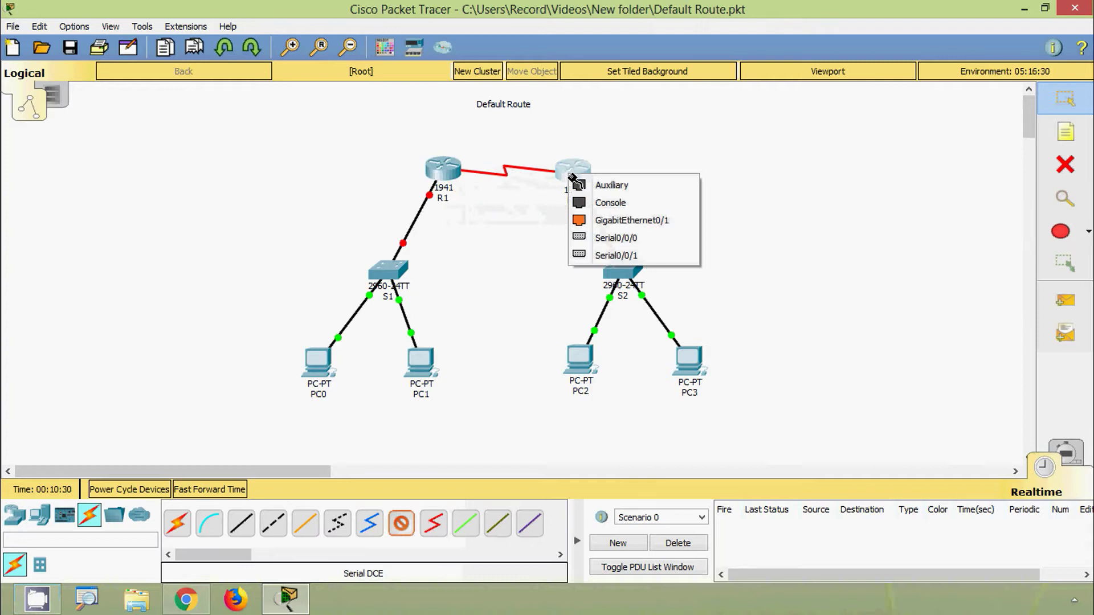
click(608, 238)
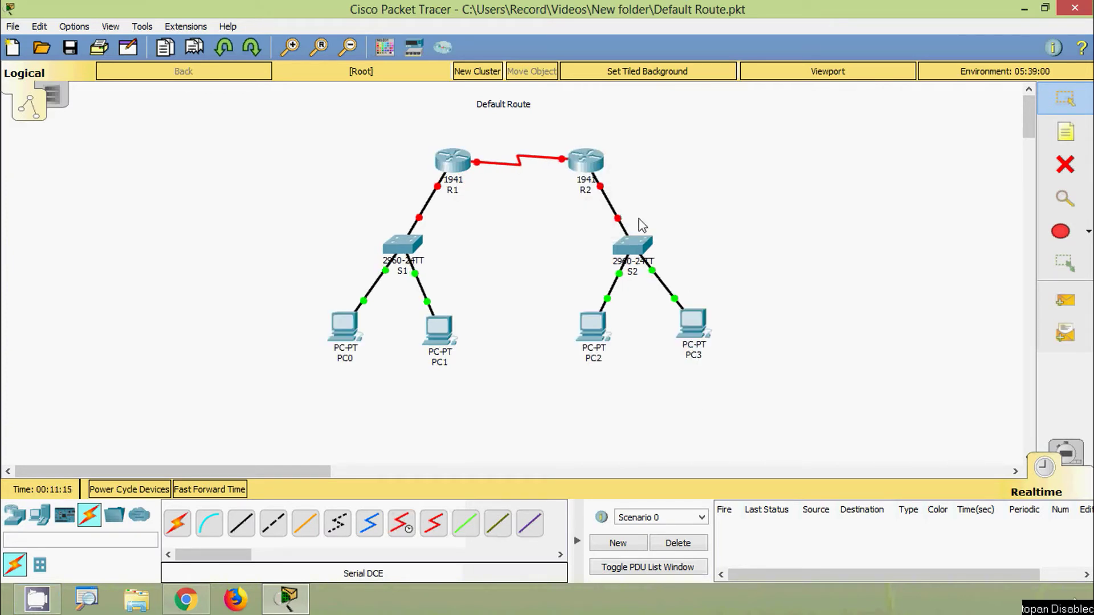
- Label both ends of the serial link between R1 and R2 "S 0/0/0" and recentre the "Default Route" title above it
key(n)
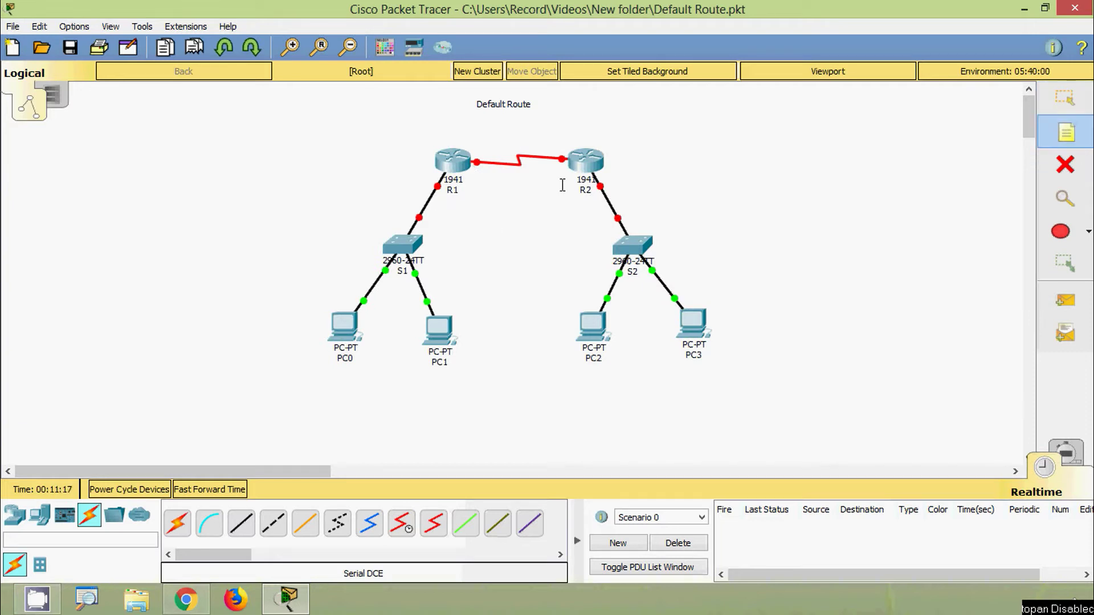
click(481, 151)
text(S 0/0/0)
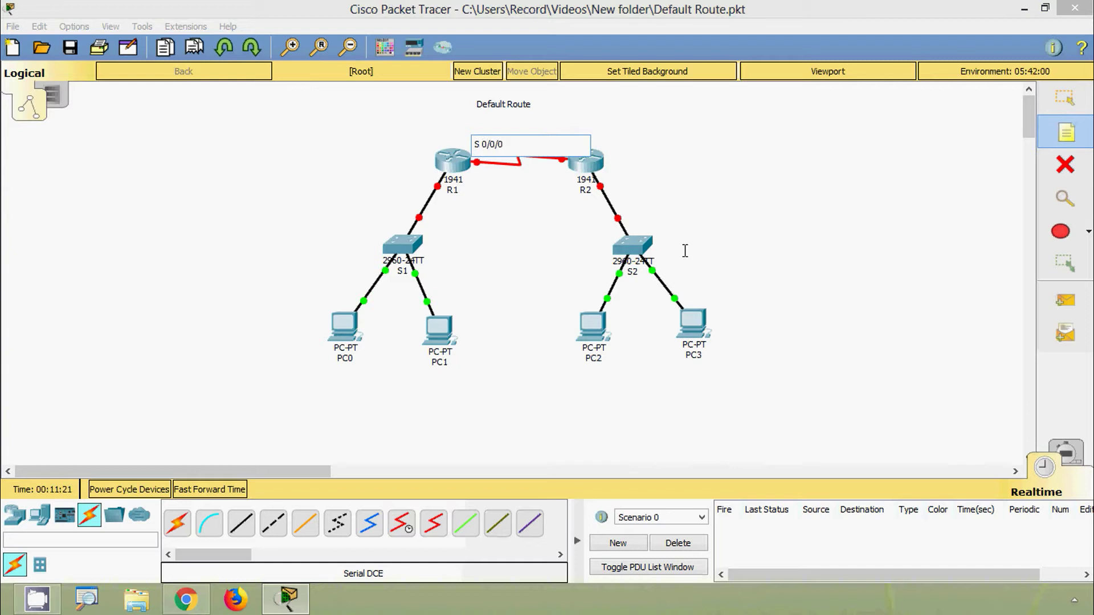
key(Escape)
drag(493, 152, 493, 155)
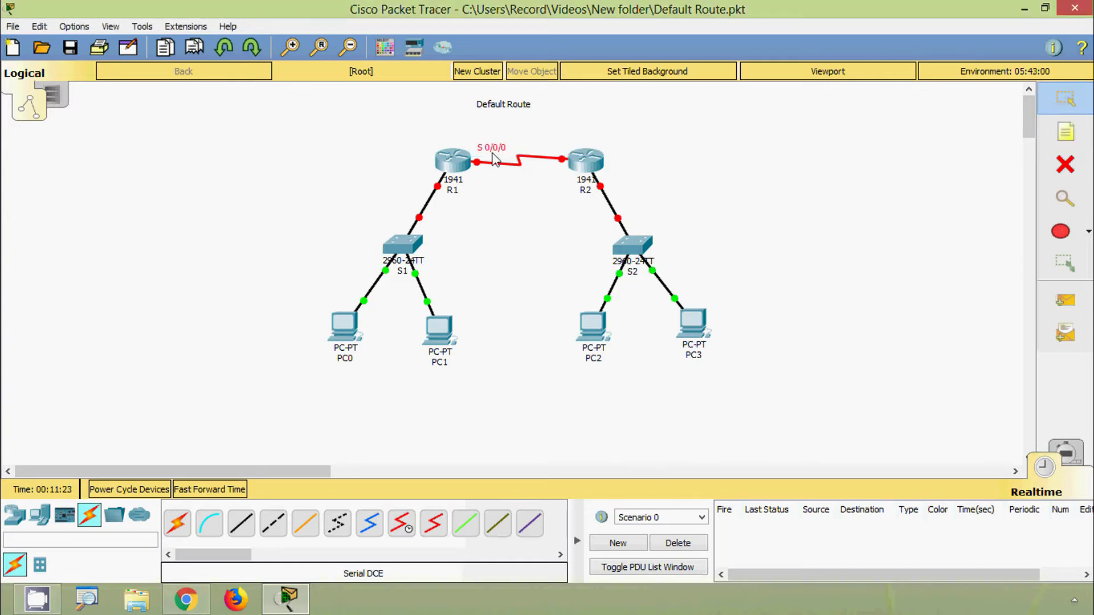
text(S 0/0/0)
drag(491, 111, 515, 107)
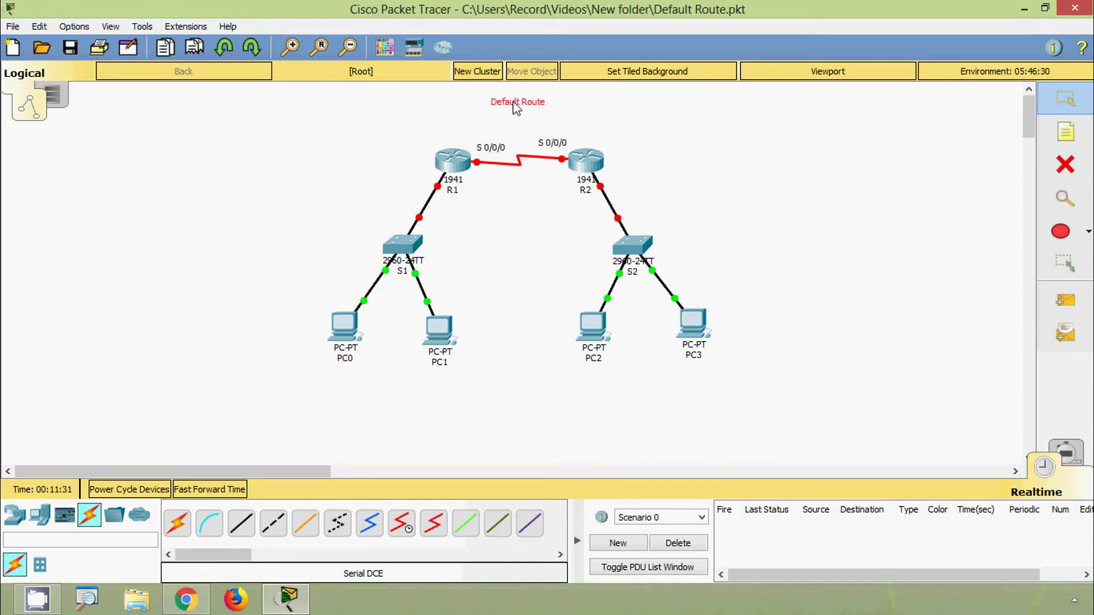
- Add a "G 0/0" note beside R1's link to S1 and place a copy beside R2's link to S2
click(1066, 132)
click(413, 180)
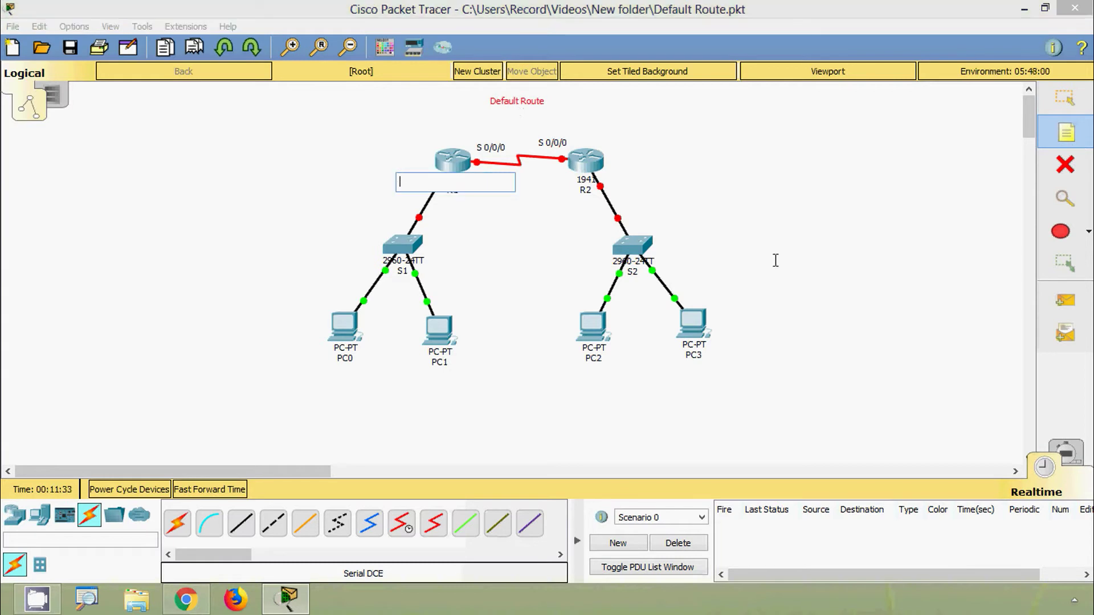
text(G 0/0)
key(Escape)
click(415, 186)
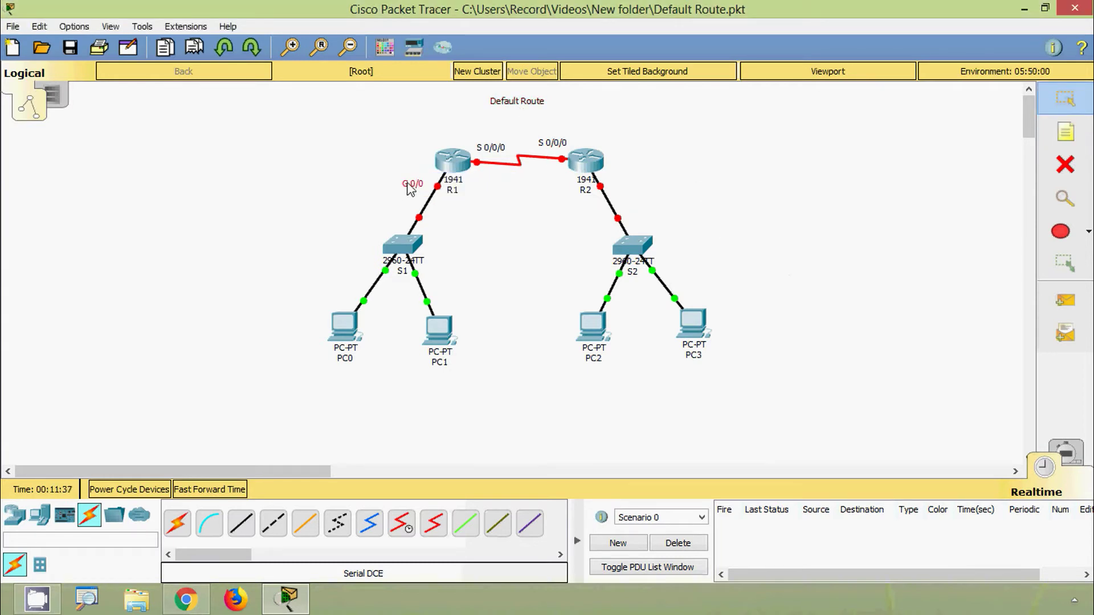
key(ctrl+c)
key(ctrl+v)
drag(421, 149, 628, 186)
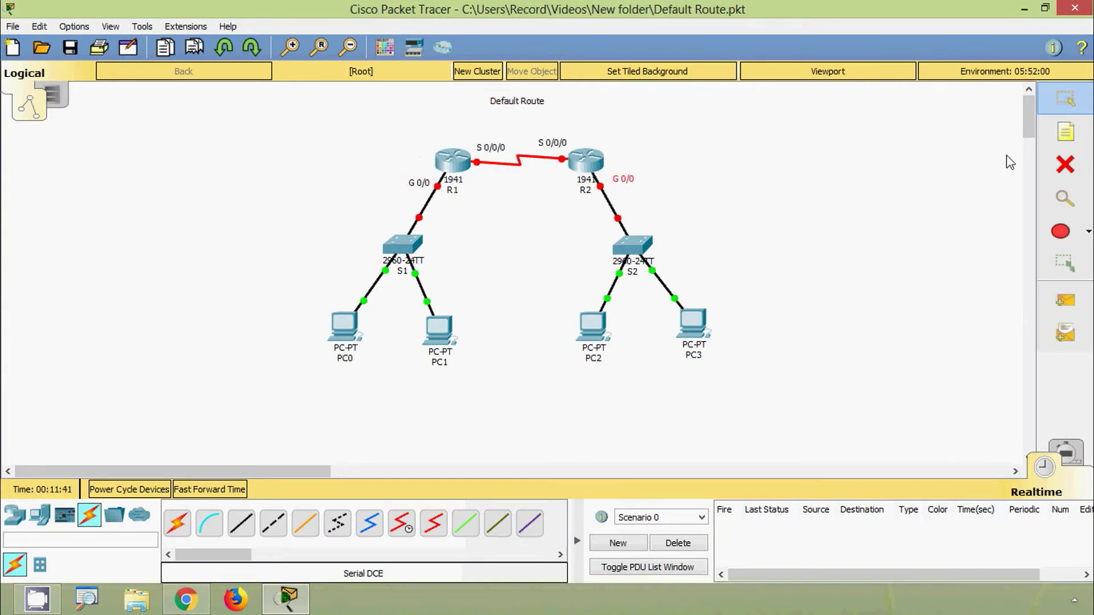
- Add a "G 0/1" note beside S1's uplink and place a copy of it beside S2's uplink
click(1066, 132)
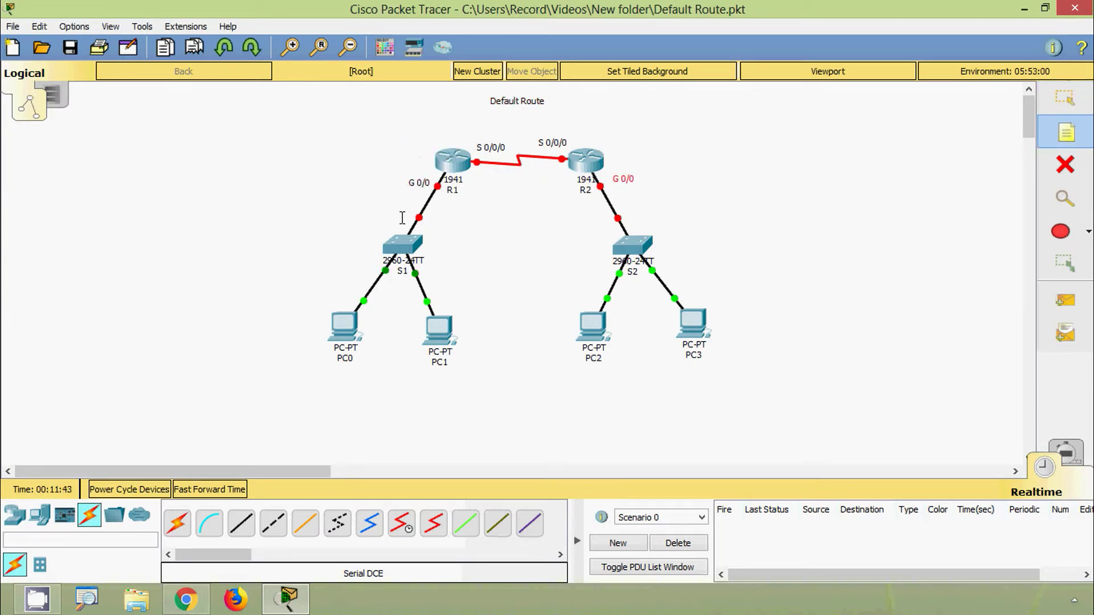
click(402, 218)
text(G 0/1)
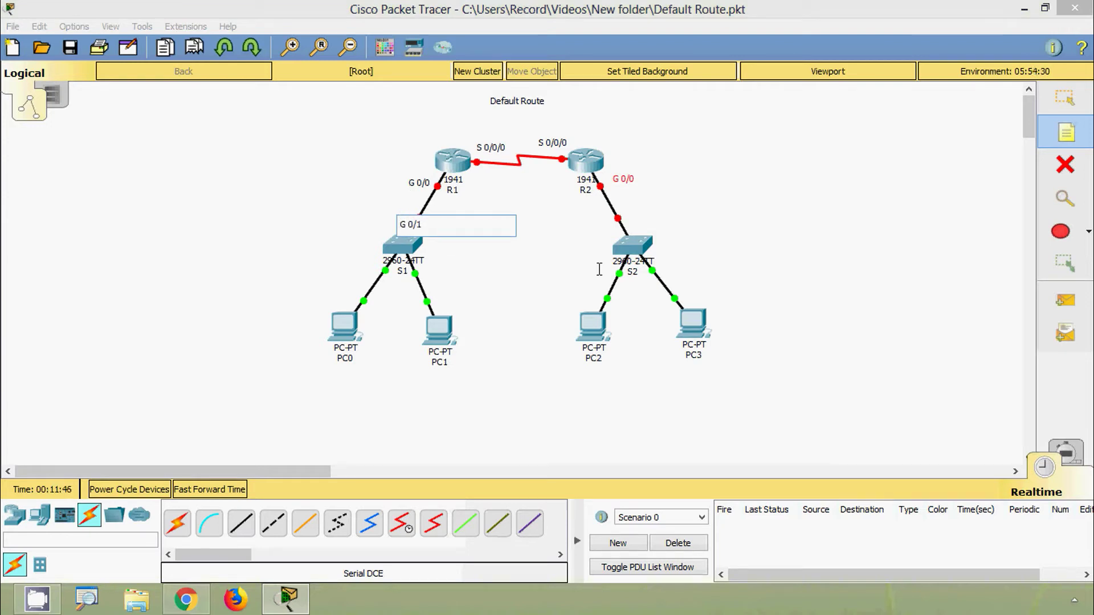
key(Escape)
drag(414, 225, 402, 217)
key(ctrl+c)
key(ctrl+v)
drag(399, 180, 645, 221)
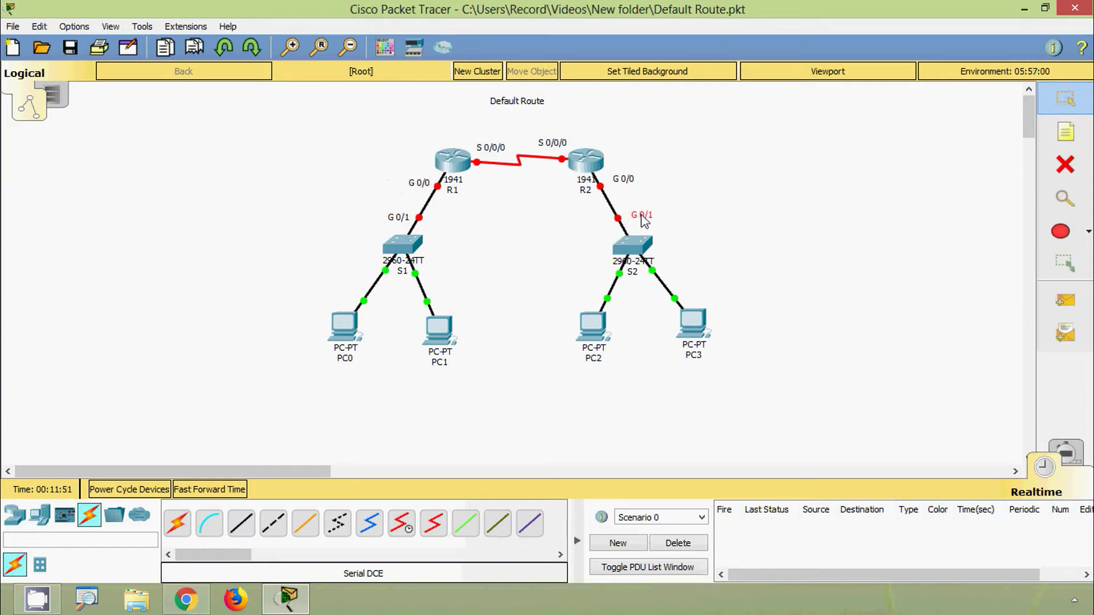
click(686, 236)
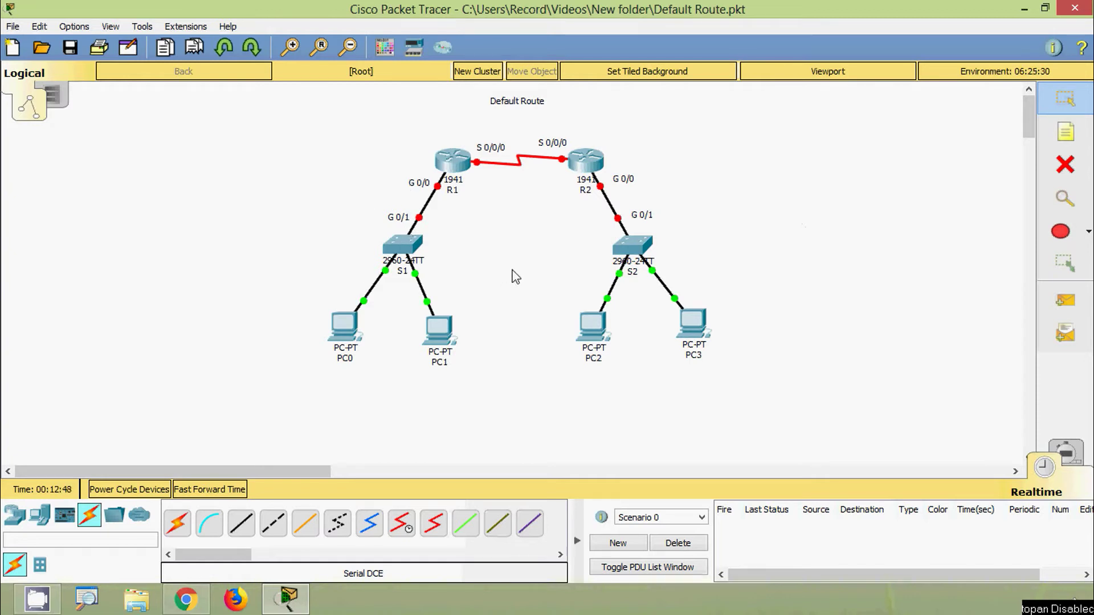
- Draw a freeform shape with a light pink fill around R1's LAN, enclosing S1, PC0 and PC1
click(1060, 231)
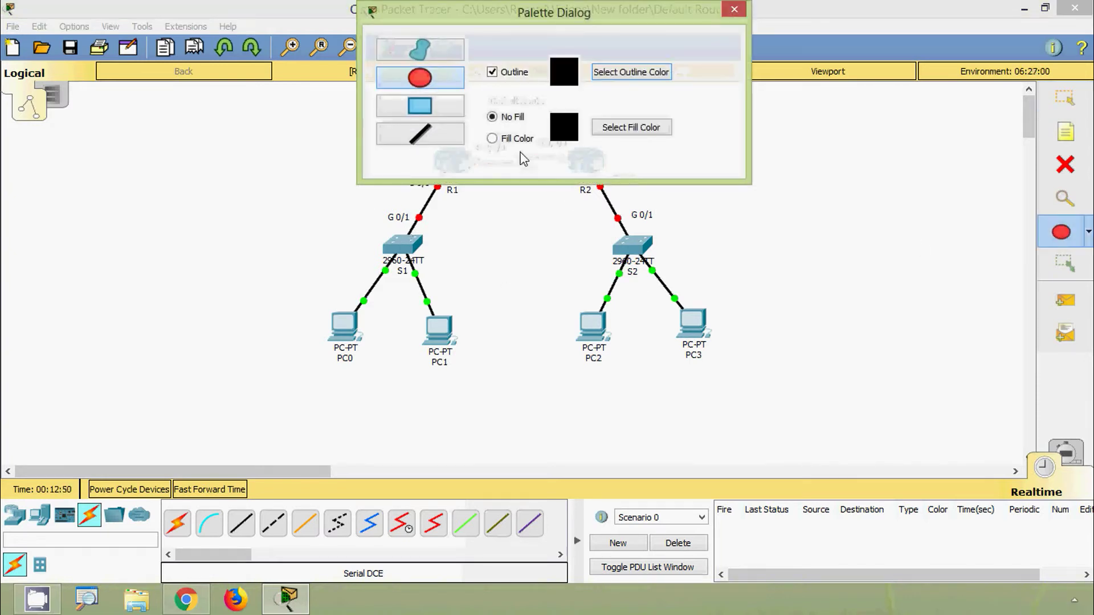
click(597, 129)
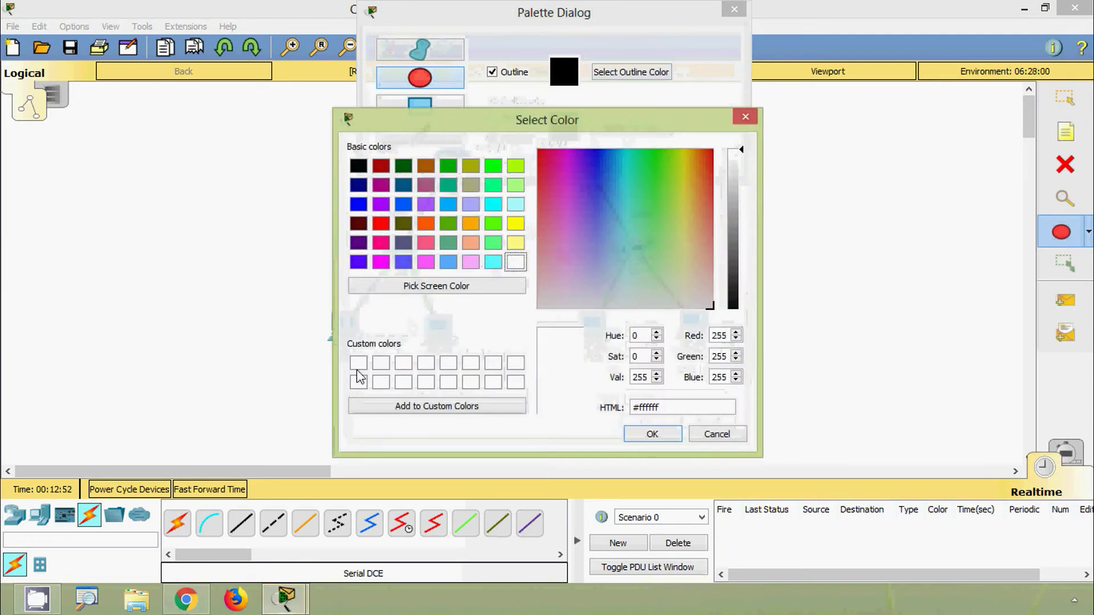
drag(550, 268, 542, 252)
click(473, 405)
click(650, 434)
click(437, 111)
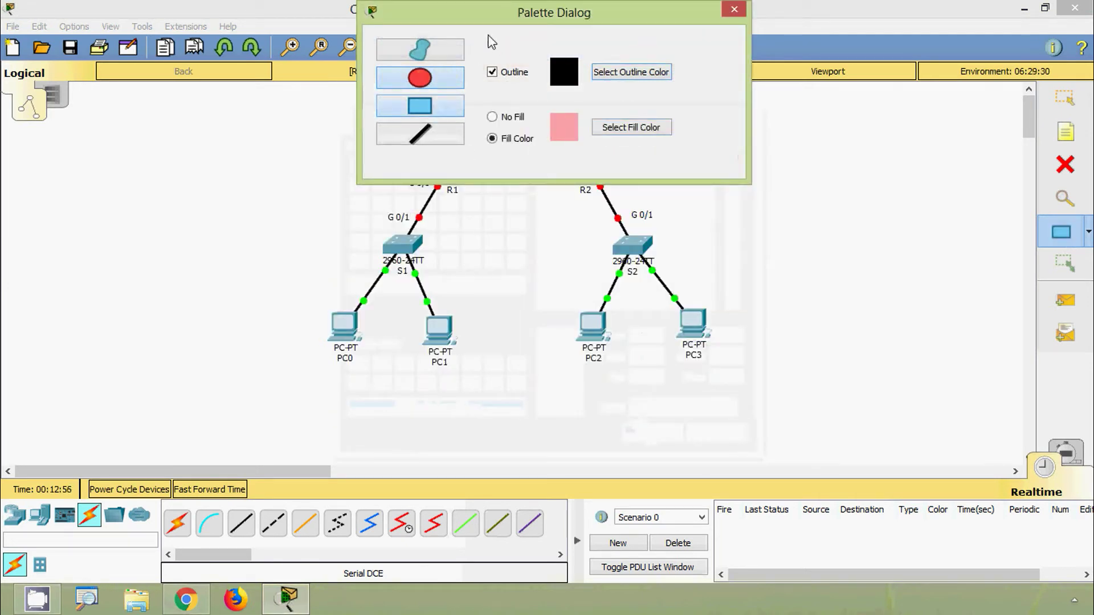
click(420, 49)
drag(504, 21, 760, 73)
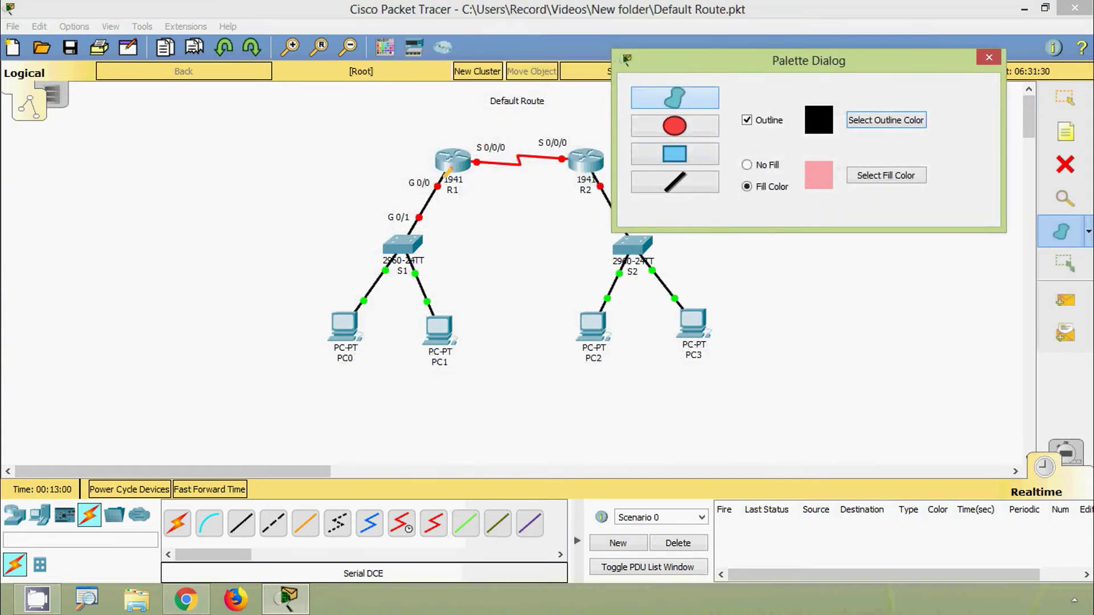
mouse_move(446, 170)
mouse_down()
mouse_move(401, 167)
mouse_move(348, 193)
mouse_move(323, 225)
mouse_move(311, 296)
mouse_move(336, 382)
mouse_move(367, 396)
mouse_move(430, 395)
mouse_move(471, 355)
mouse_move(447, 181)
mouse_up()
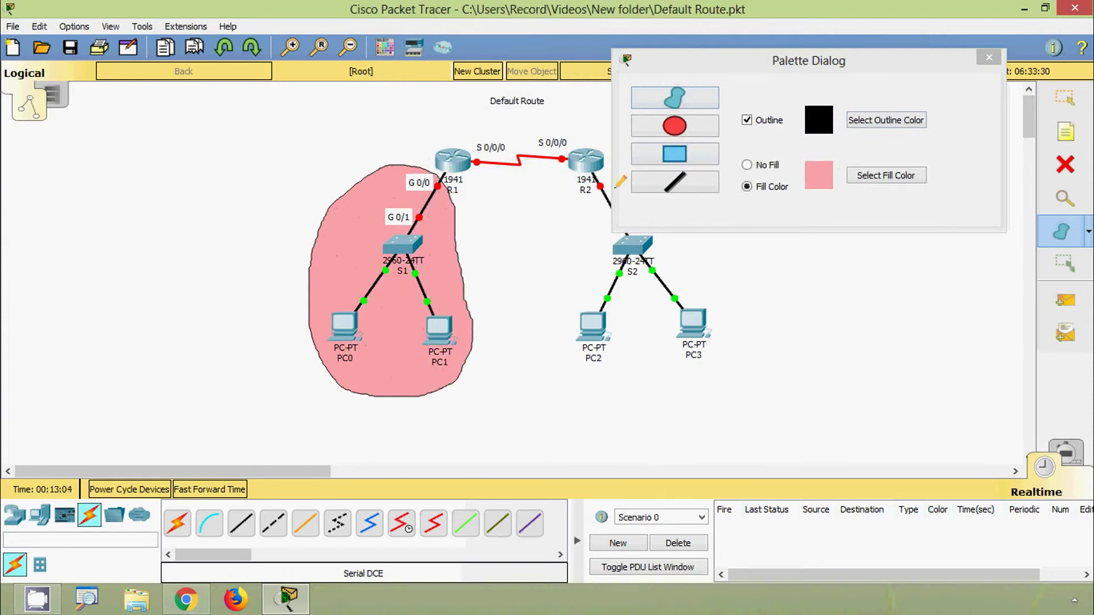
- Draw a freeform shape with purple fill #957bff around R2's LAN, enclosing S2, PC2 and PC3
click(885, 177)
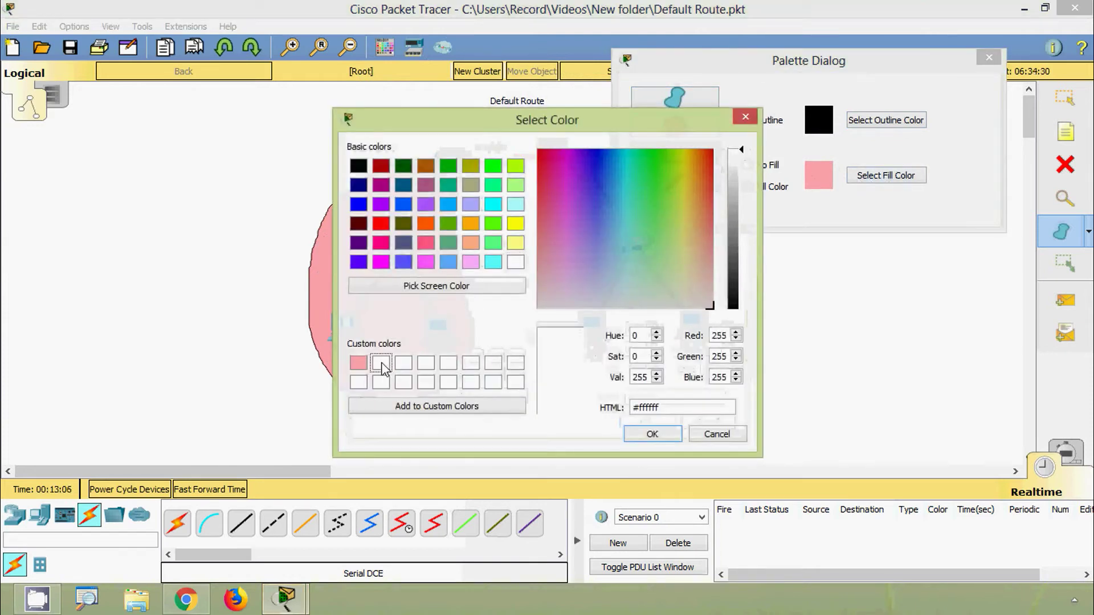
click(590, 233)
click(382, 366)
click(586, 230)
click(588, 225)
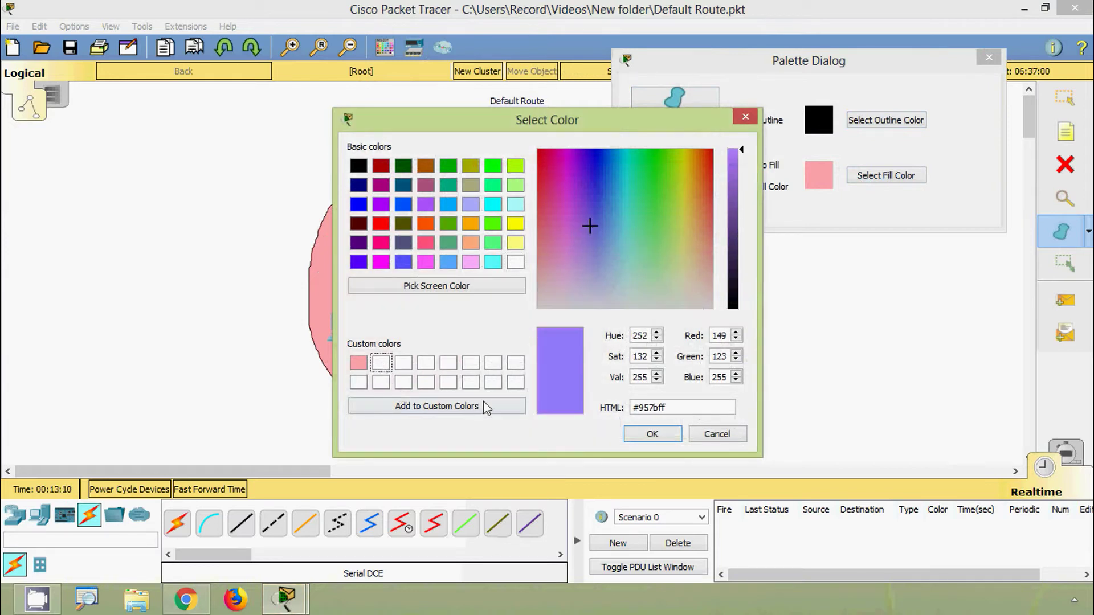
click(651, 434)
click(681, 154)
click(674, 98)
drag(685, 65, 819, 83)
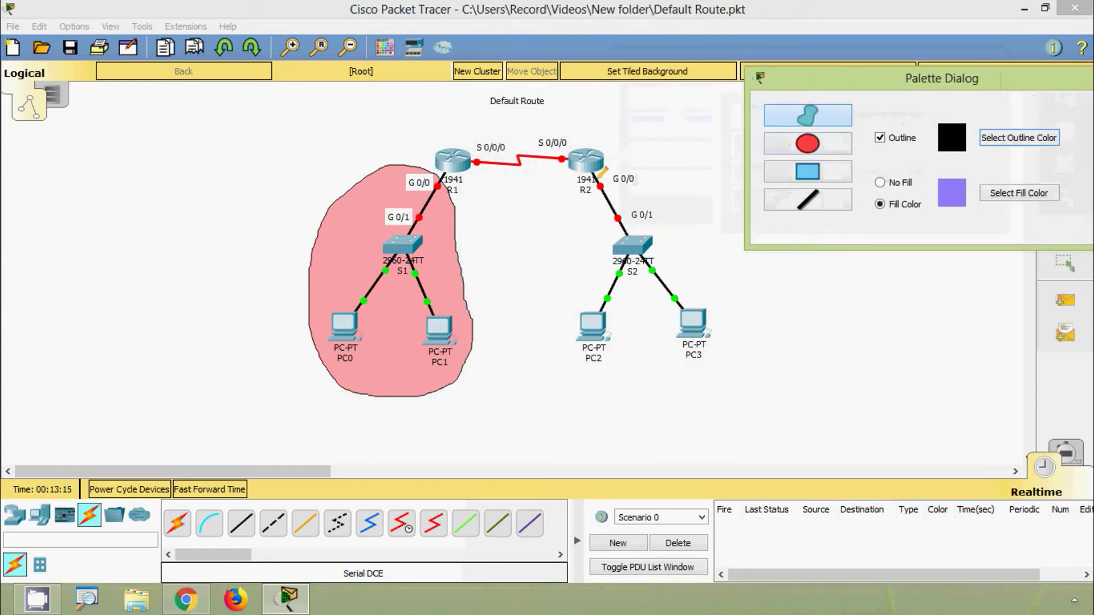
mouse_move(601, 170)
mouse_down()
mouse_move(567, 228)
mouse_move(589, 356)
mouse_move(744, 384)
mouse_move(719, 216)
mouse_move(602, 174)
mouse_up()
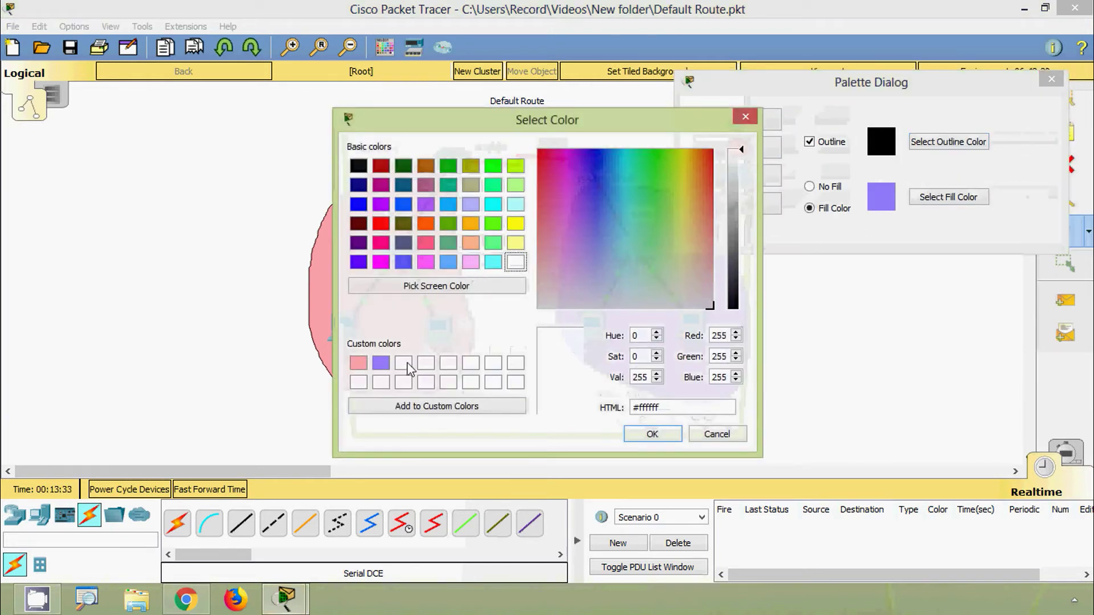
- Draw a rectangle with light green fill #aeff97 behind the serial link between R1 and R2
click(660, 244)
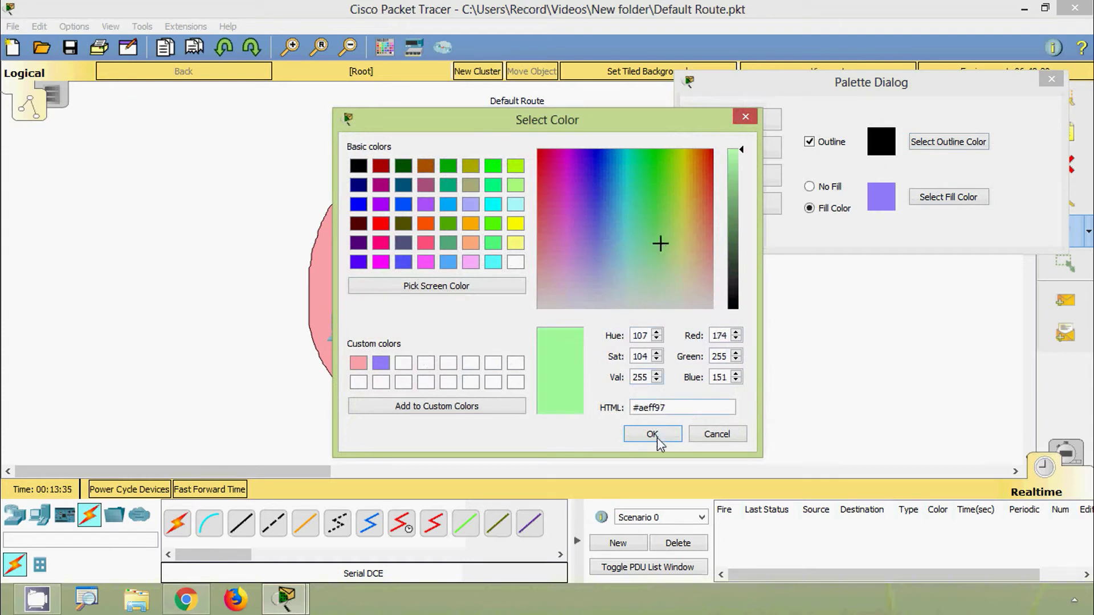
click(653, 433)
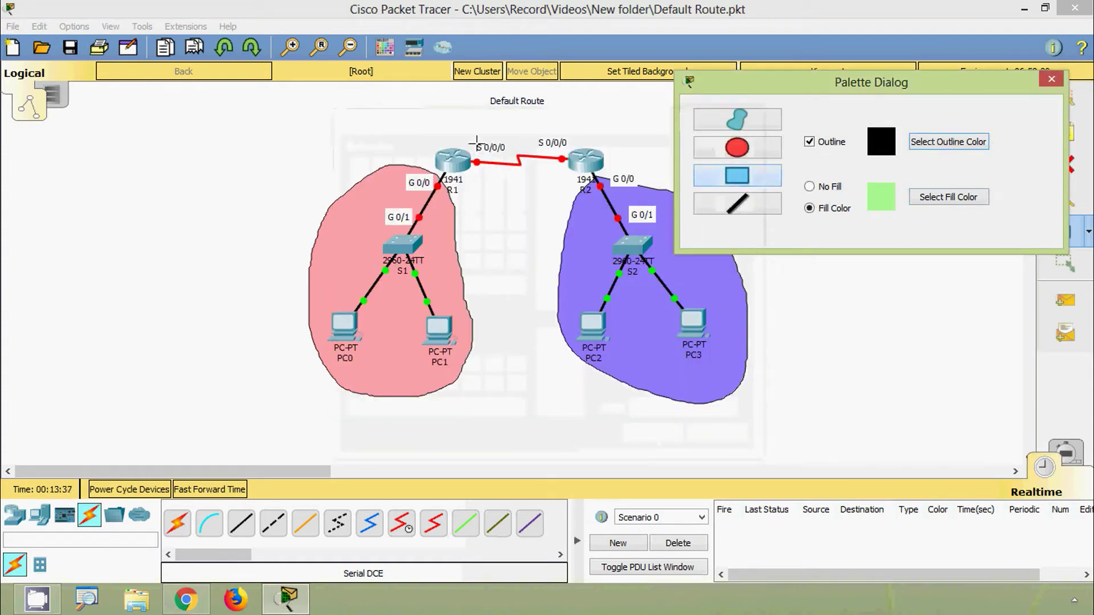
drag(469, 137, 570, 180)
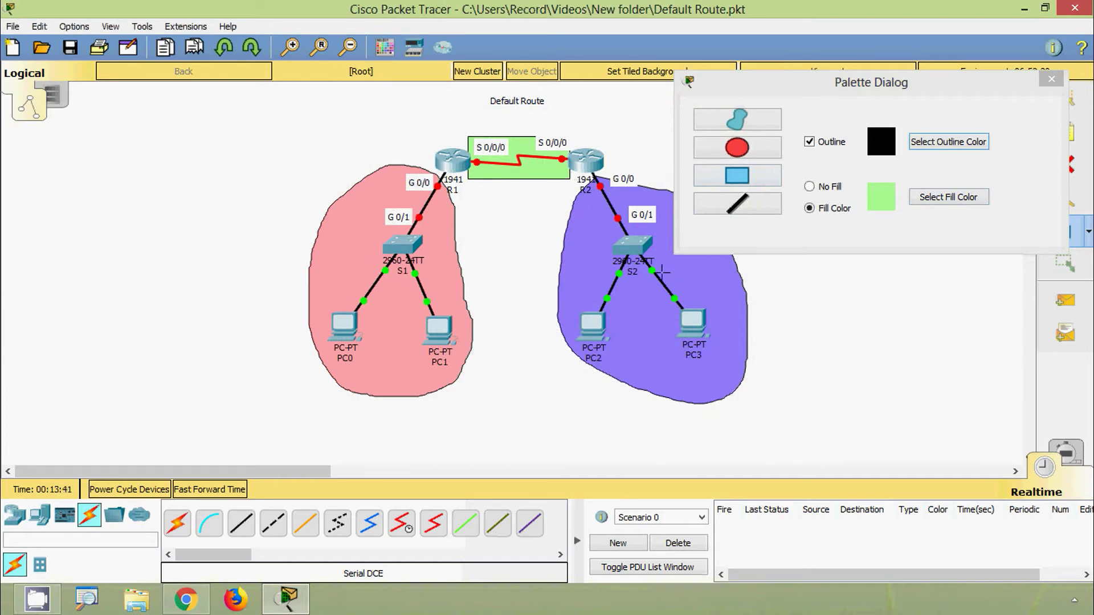
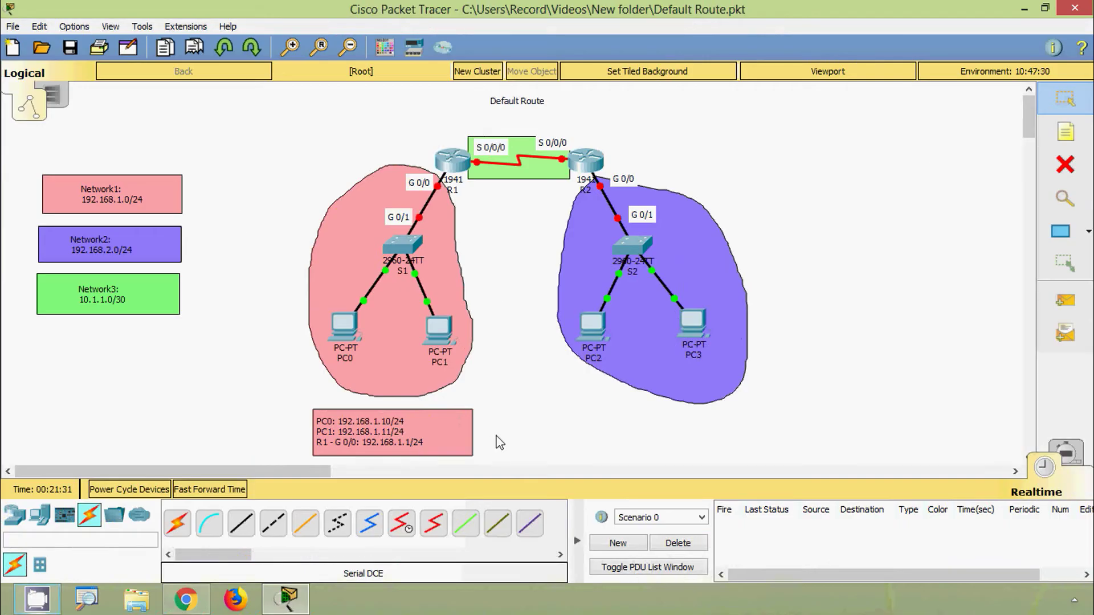
- Give PC0 the static IP address 192.168.1.10, subnet mask 255.255.255.0 and default gateway 192.168.1.1
click(345, 326)
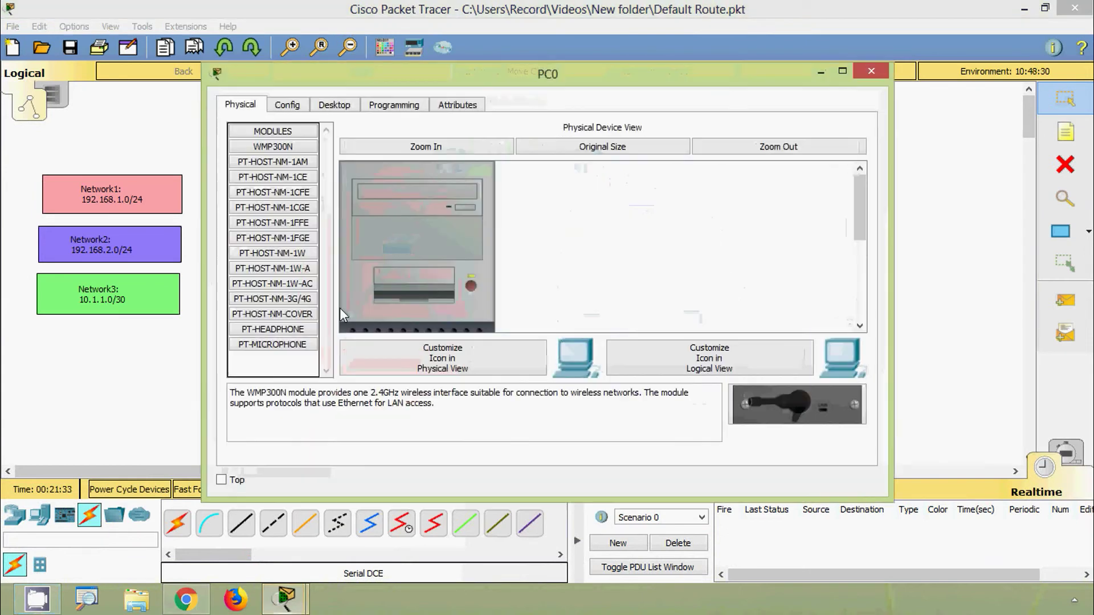
click(335, 104)
click(326, 140)
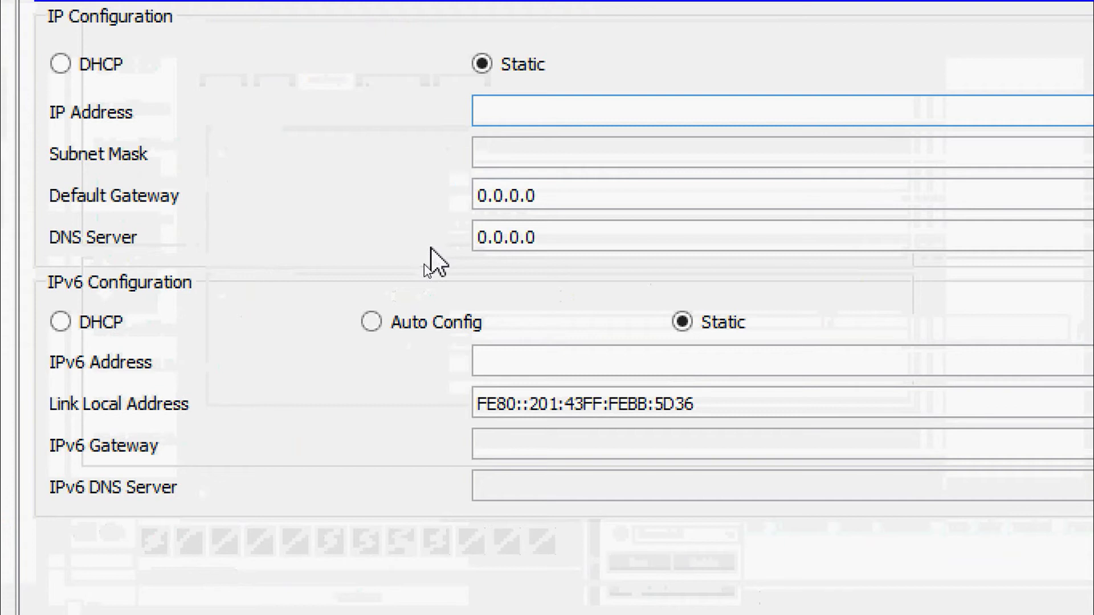
text(192.168)
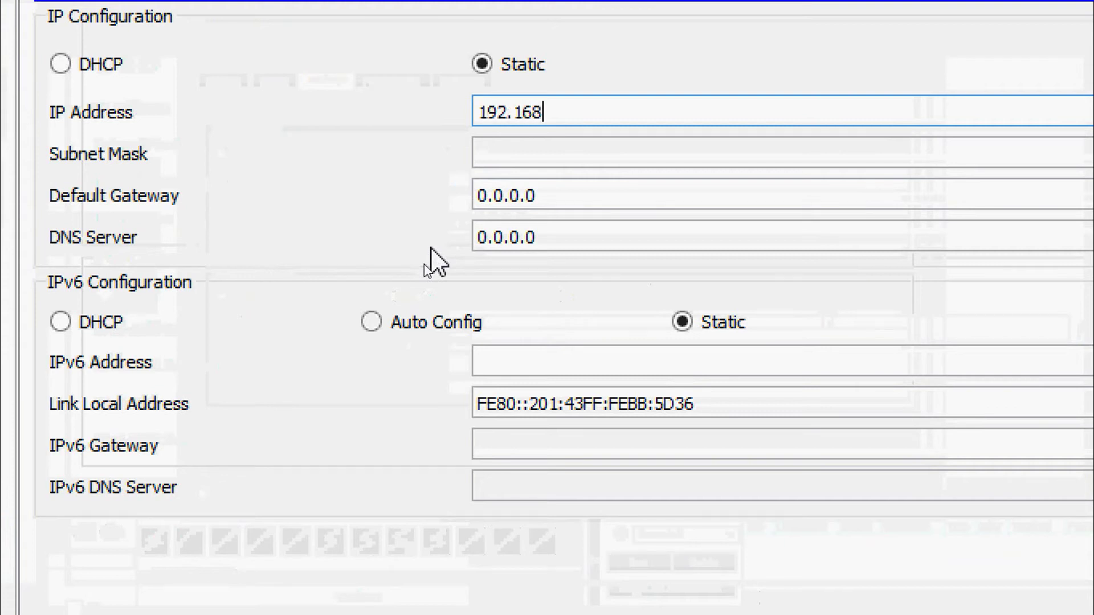
text(.1.10)
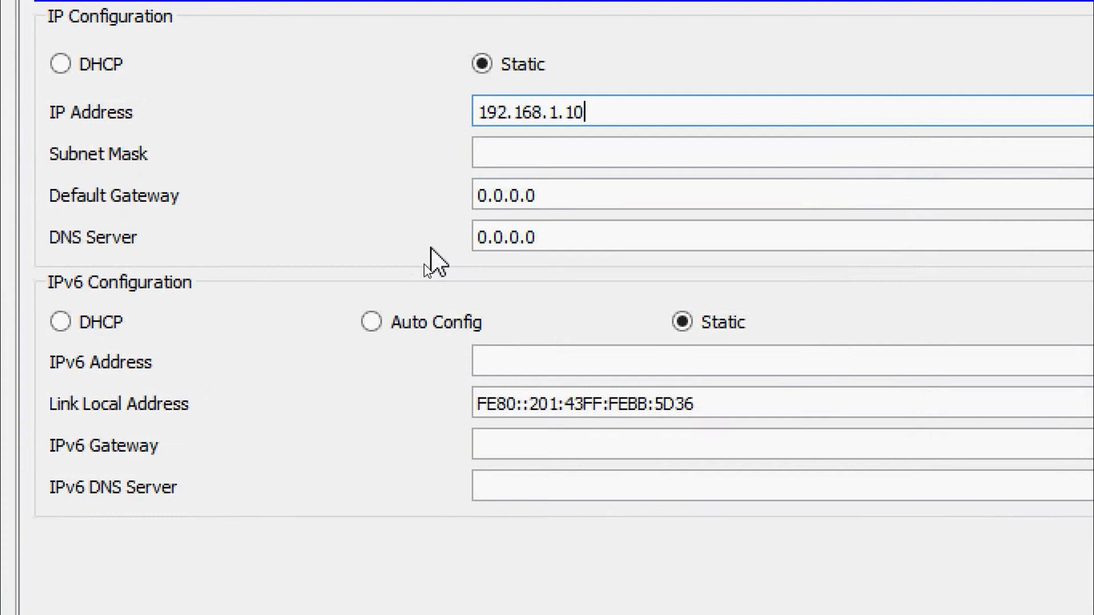
key(Tab)
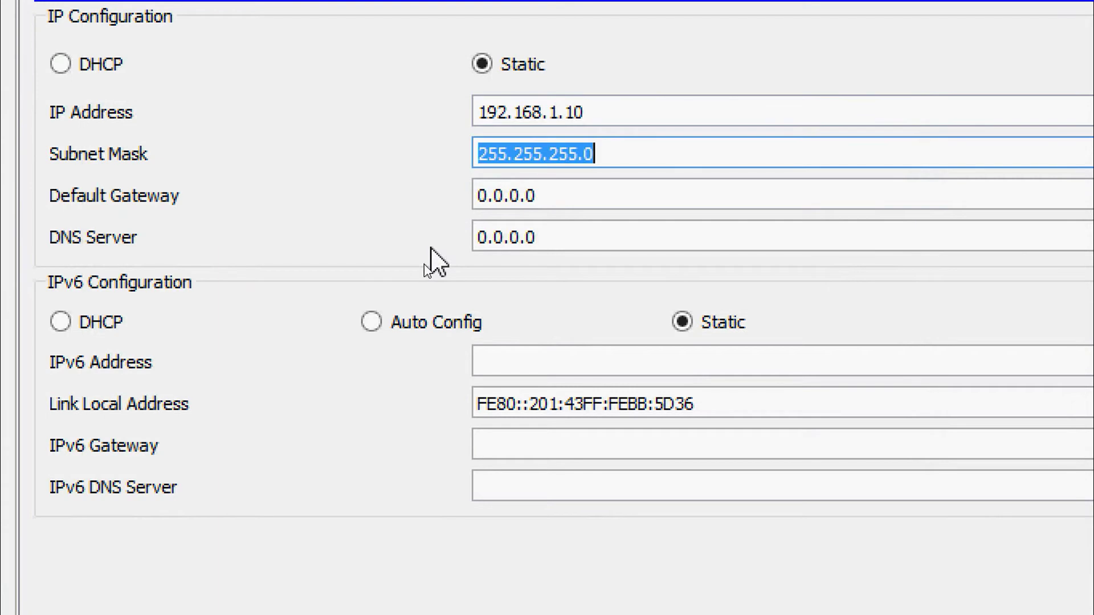
key(Tab)
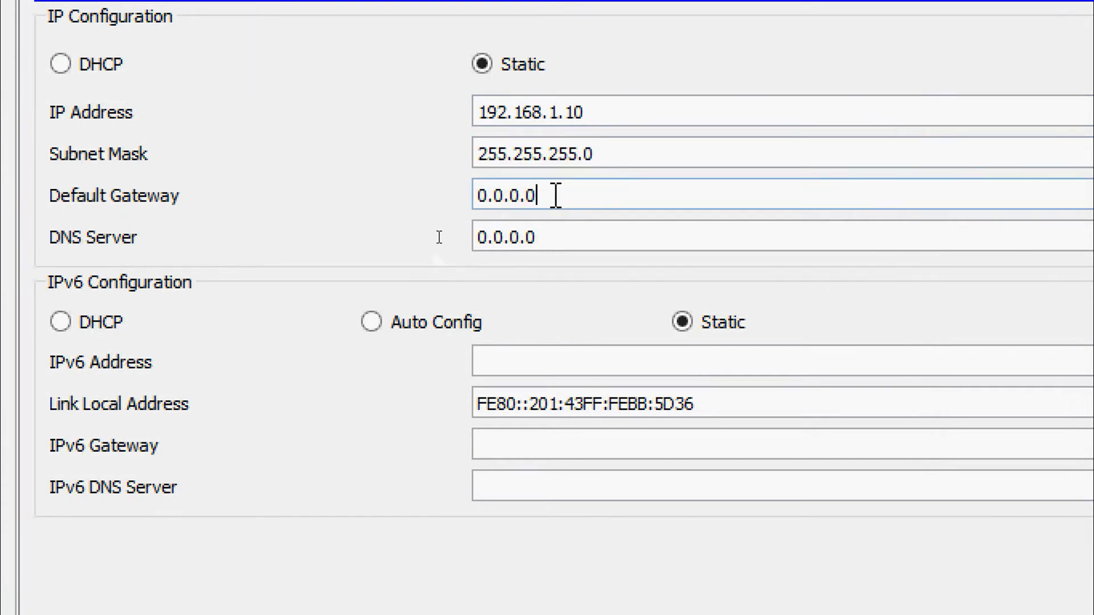
text(192.16)
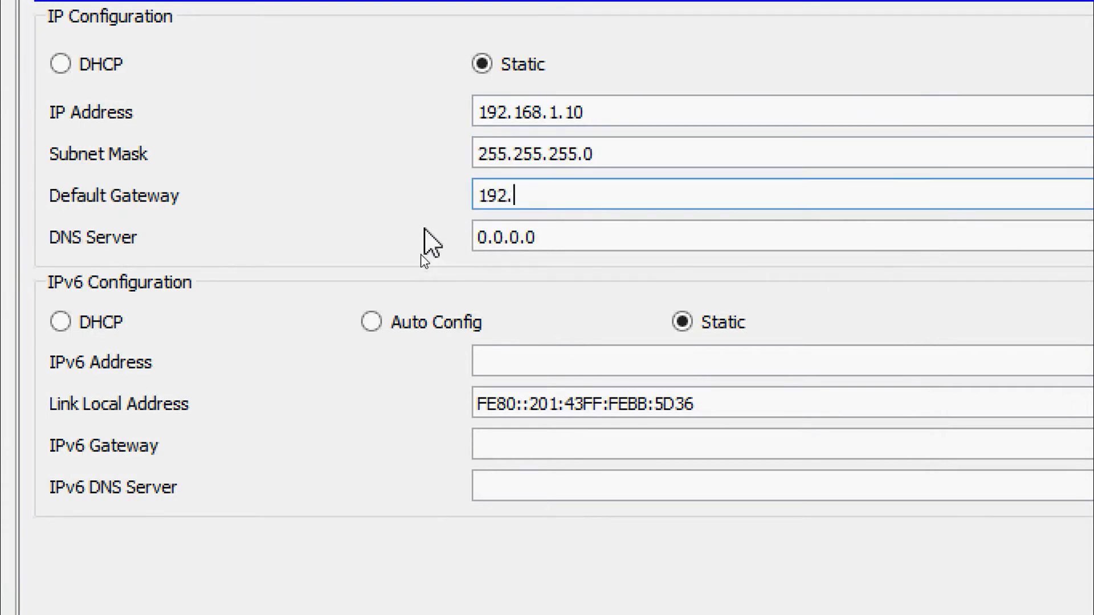
text(8.1.1)
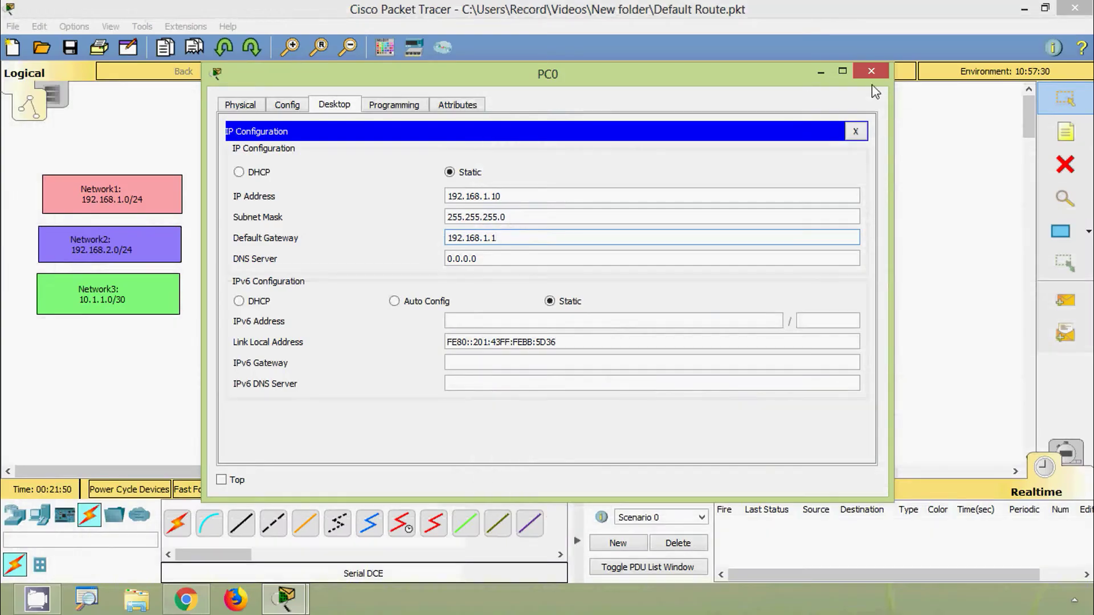
click(871, 70)
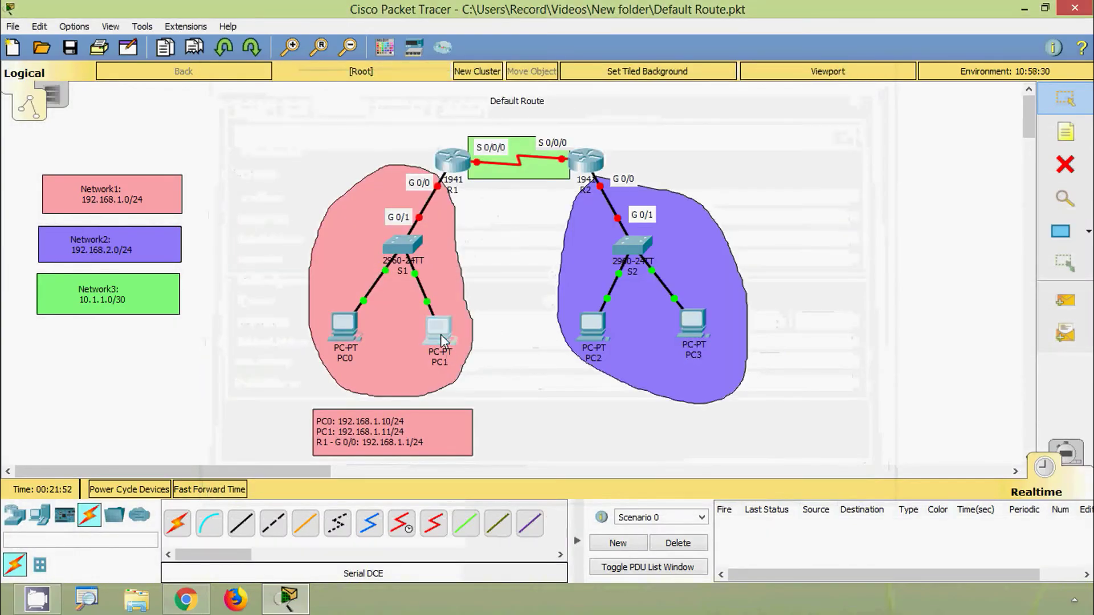
- Give PC1 the static IP address 192.168.1.11, subnet mask 255.255.255.0 and default gateway 192.168.1.1
click(440, 334)
click(335, 105)
click(320, 171)
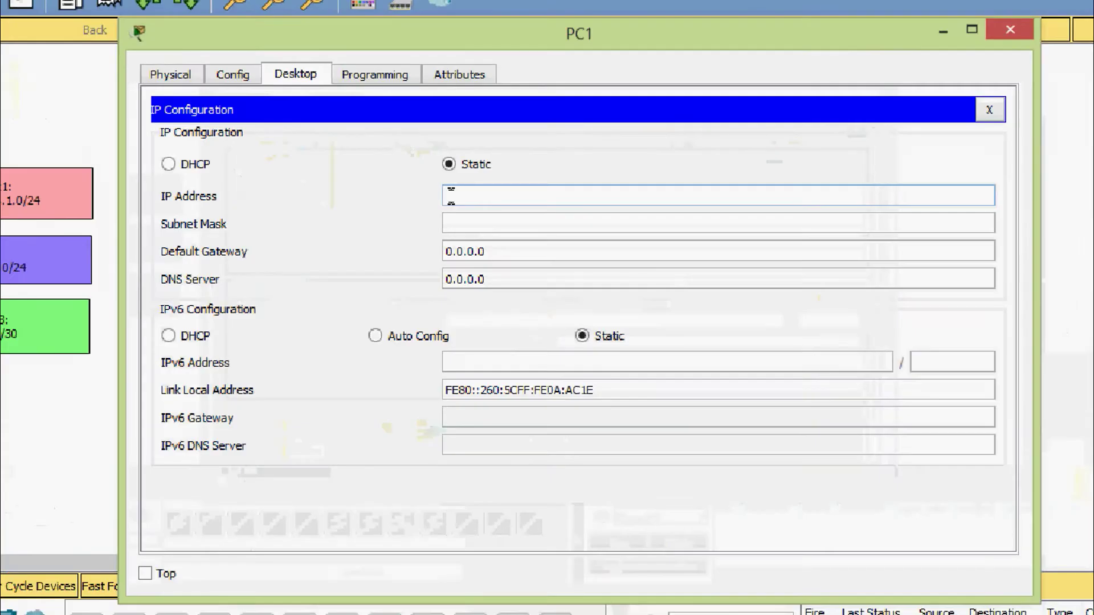
click(449, 197)
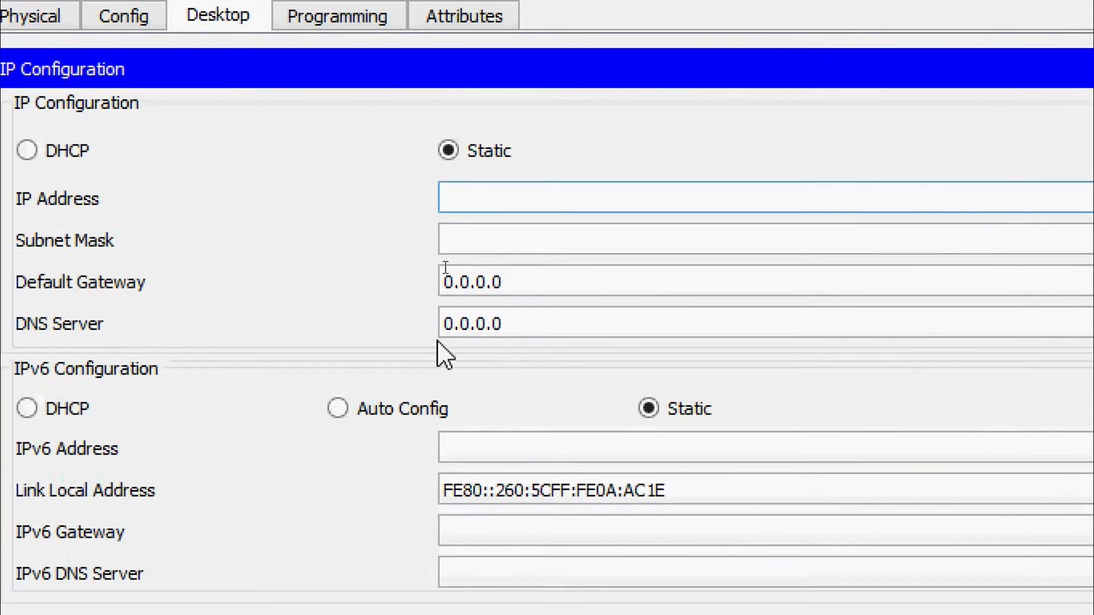
text(192.168.1.11)
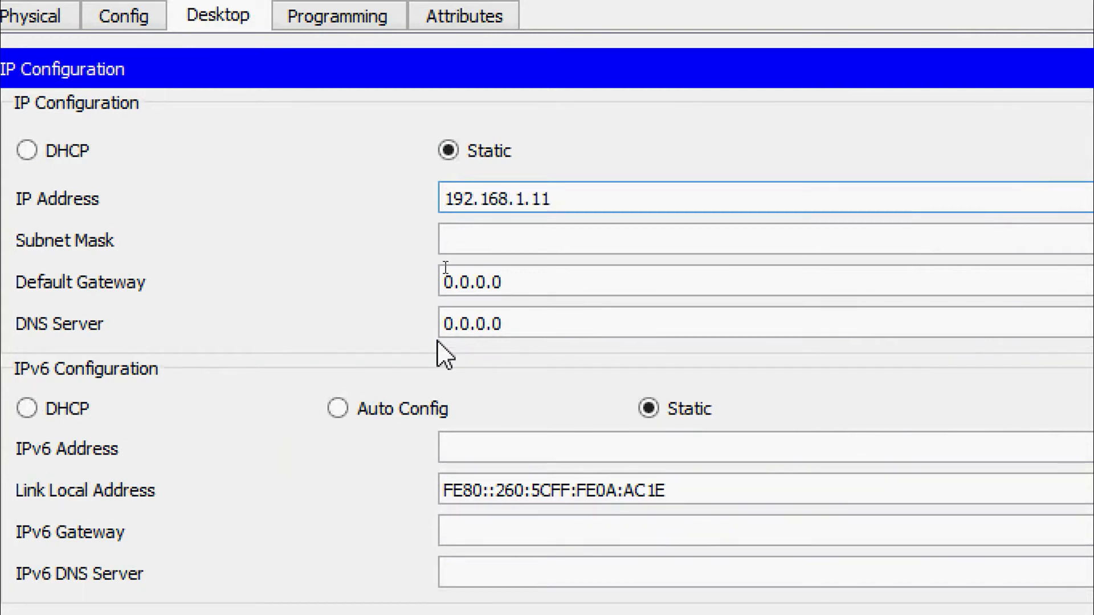
key(Tab)
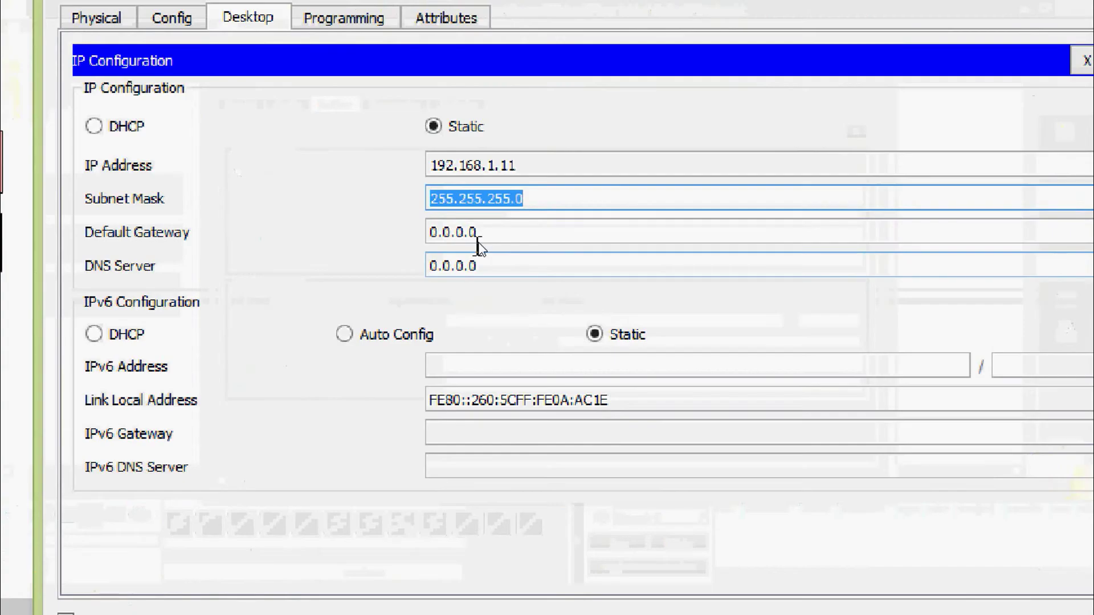
double_click(458, 238)
text(192)
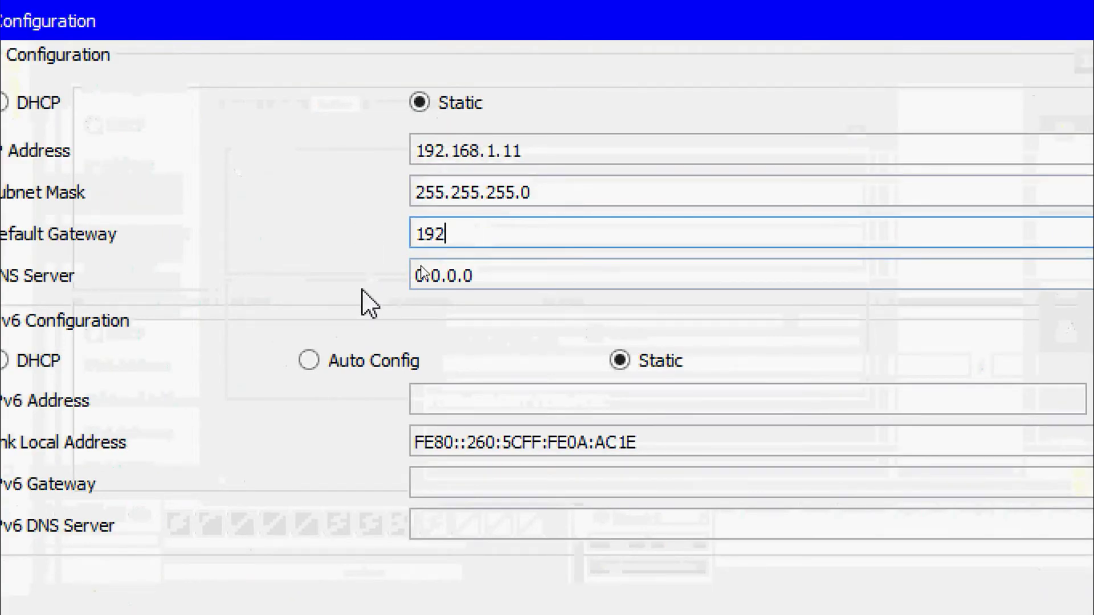
text(.168.1.1)
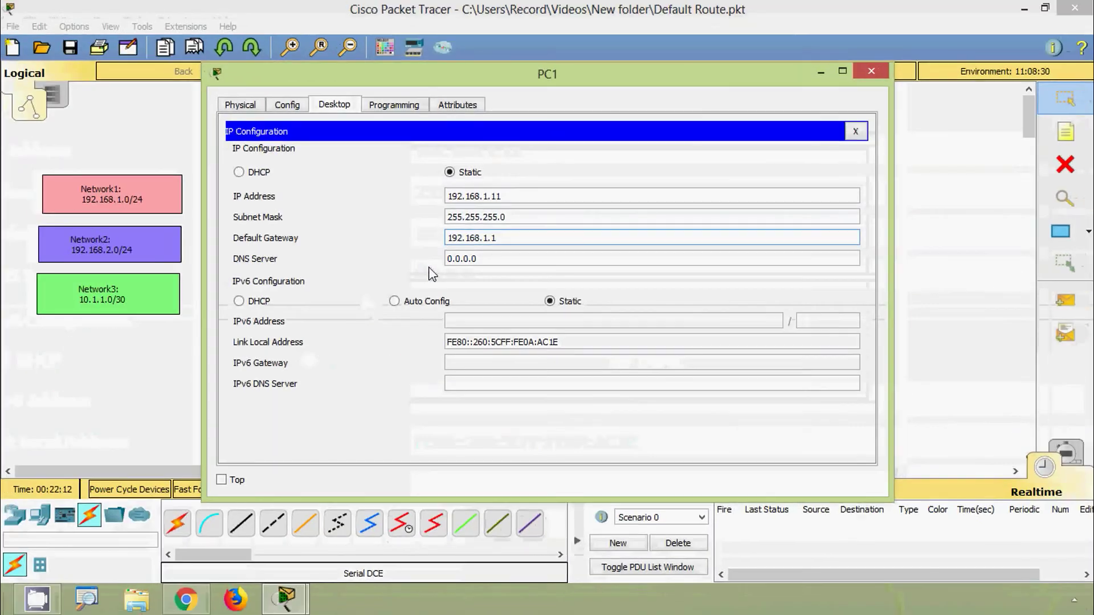
click(871, 72)
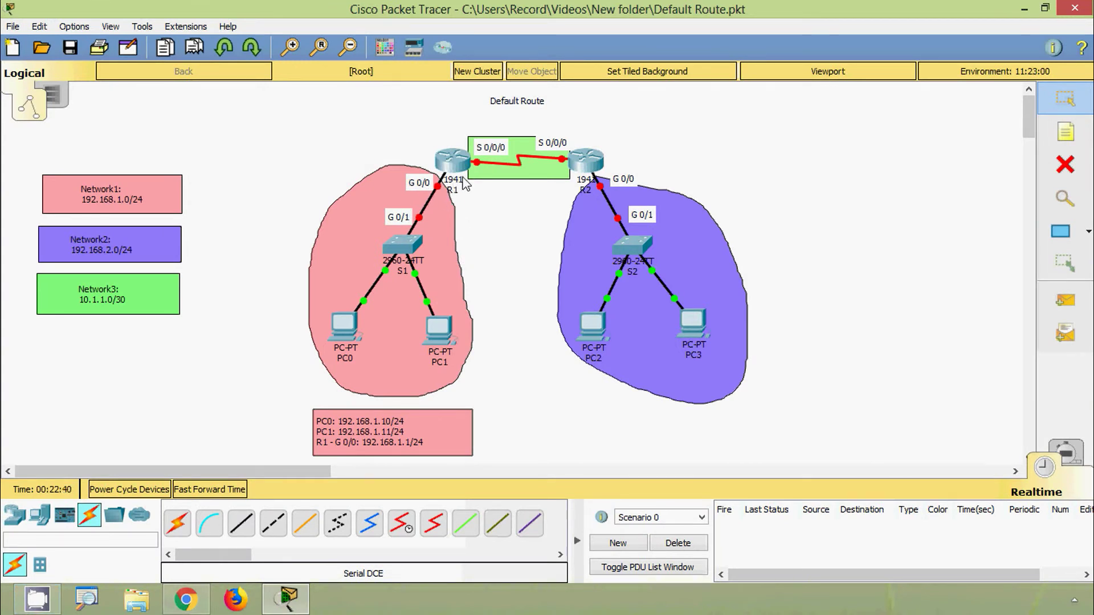
- In R1's command line, decline the initial configuration dialog and enter global configuration mode from privileged mode
click(453, 161)
click(451, 104)
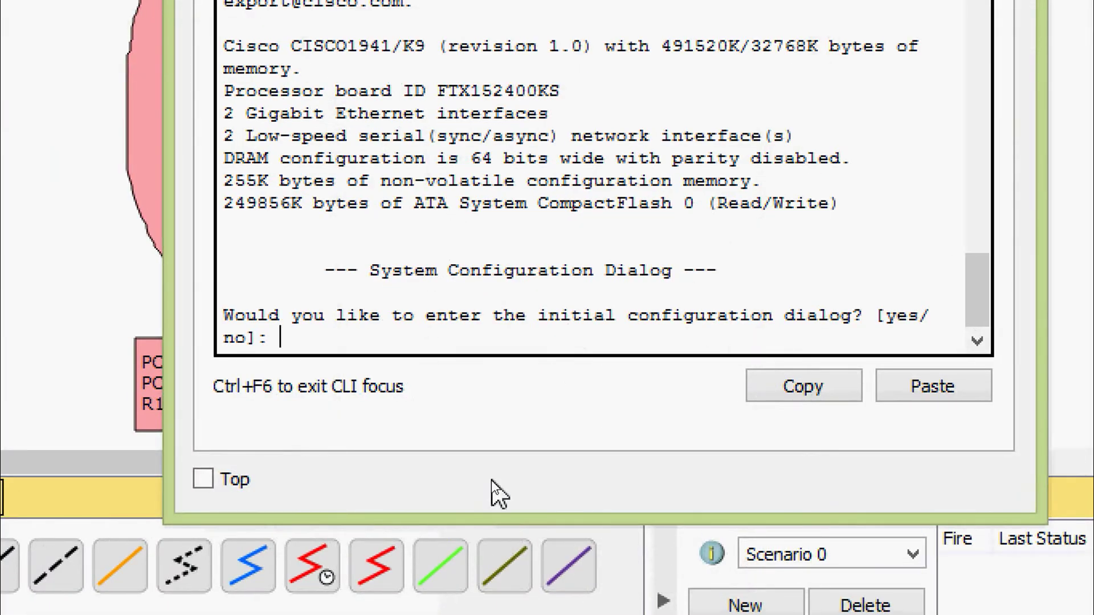
text(no)
key(Return)
key(Return)
text(ena)
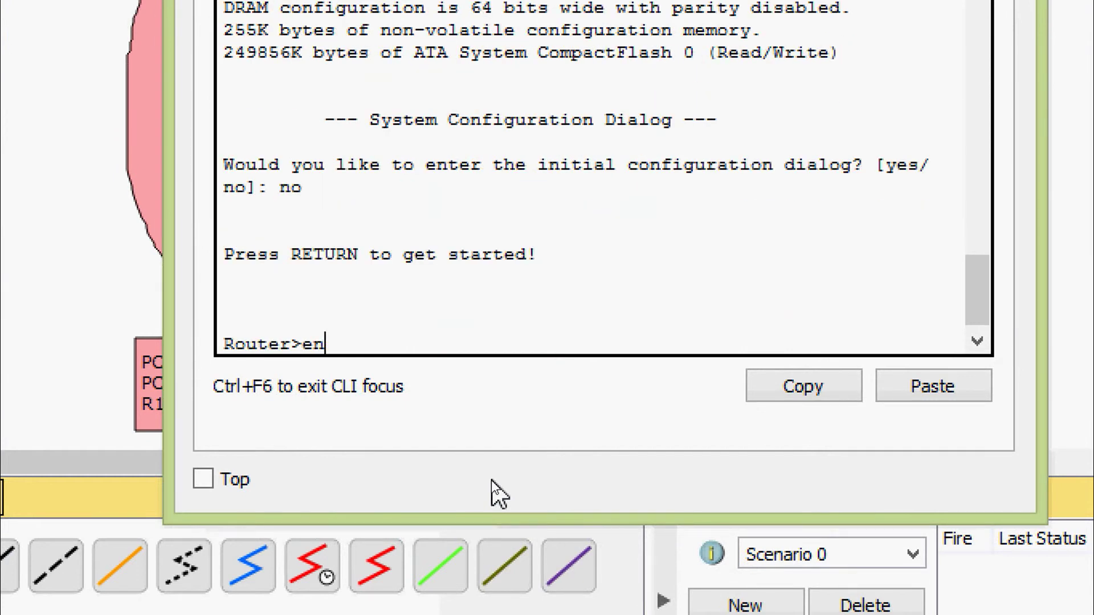
key(Tab)
key(Return)
text(conf)
key(Tab)
text(terminal)
key(Return)
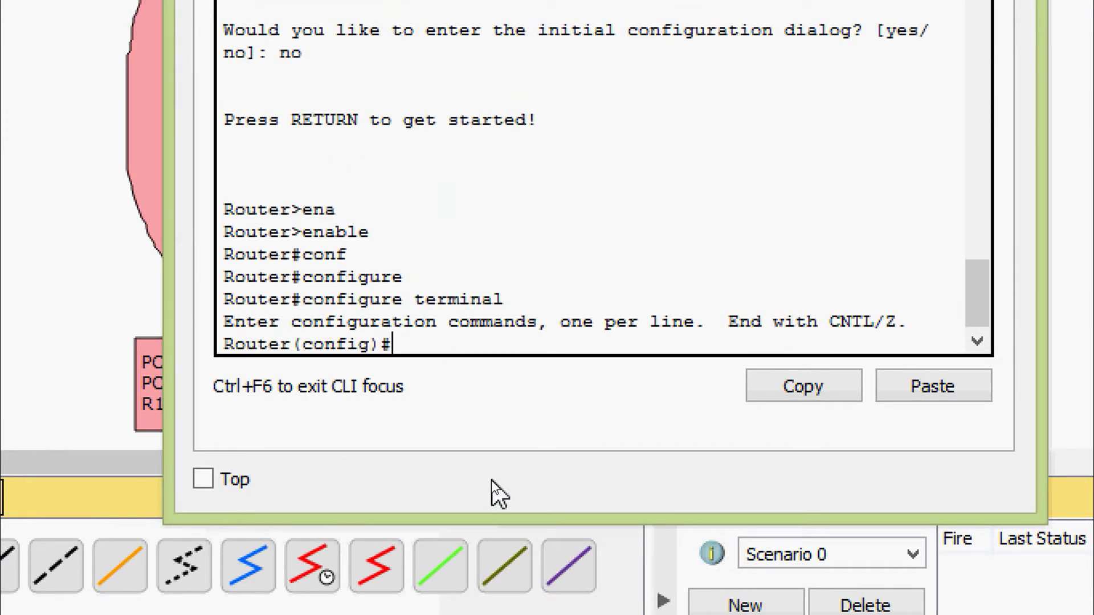
- Set the router's hostname to R1
text(hos)
key(Tab)
text(R1)
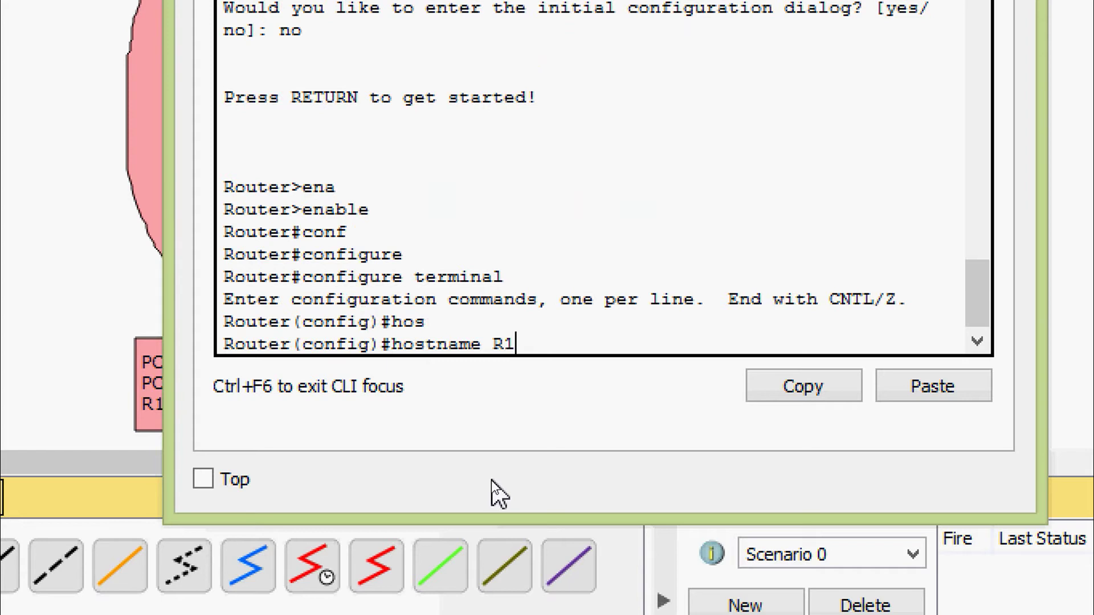
key(Return)
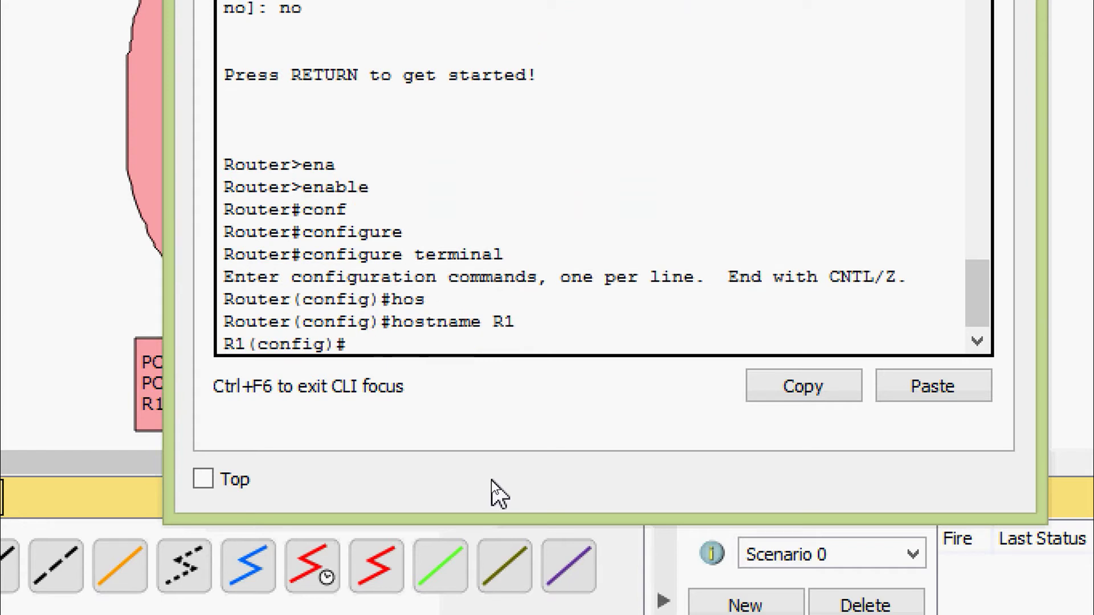
- Assign IP address 192.168.1.1 with mask 255.255.255.0 to R1's interface GigabitEthernet 0/0
text(inter)
key(Tab)
text(g)
key(Tab)
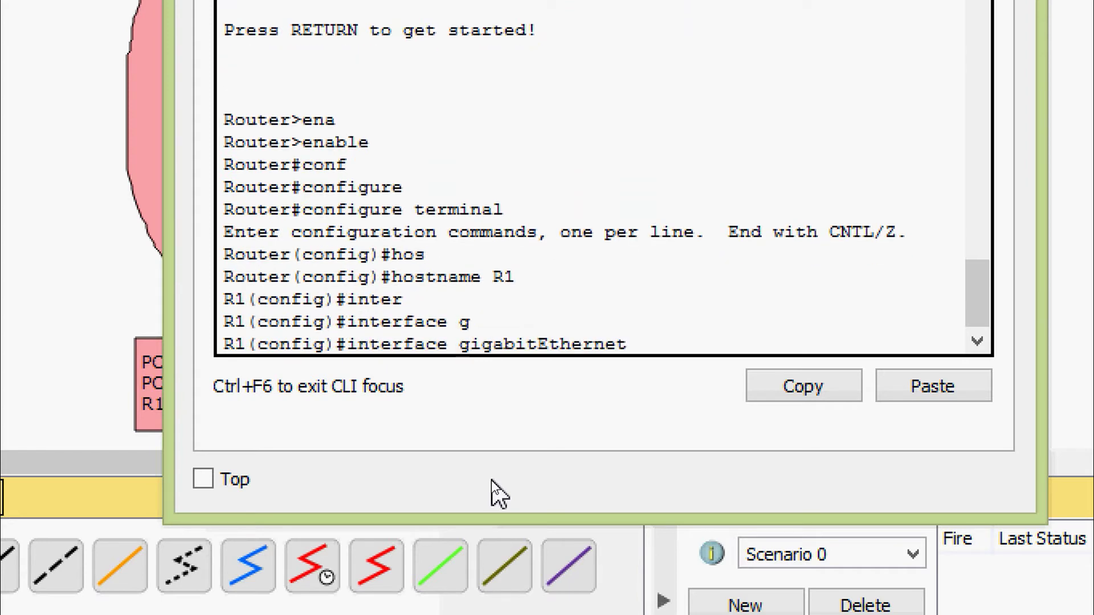
text(0/0)
key(Return)
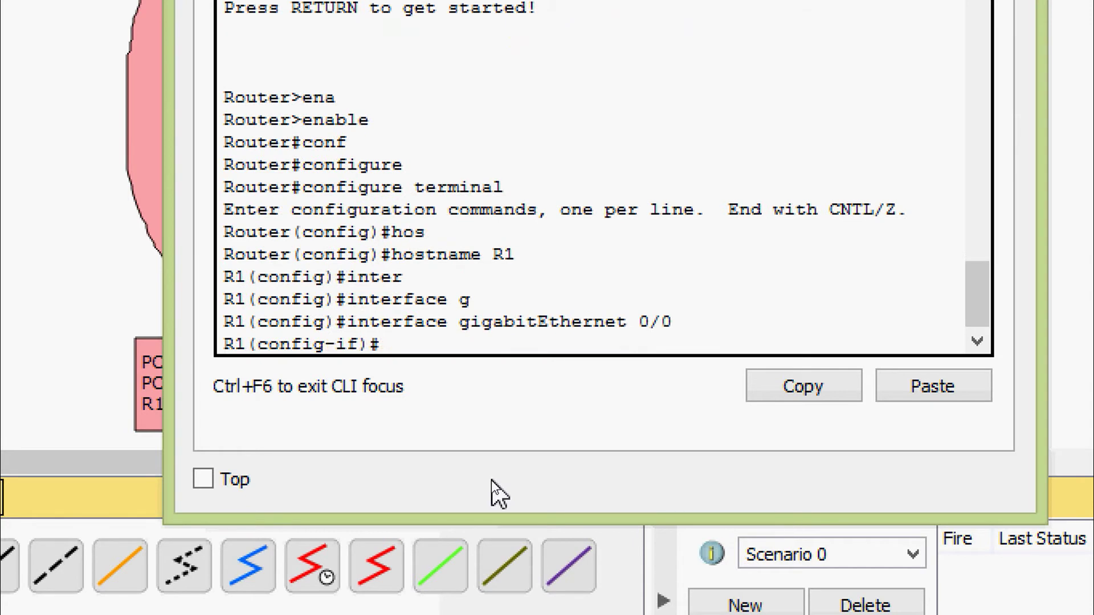
text(ip ad)
key(Tab)
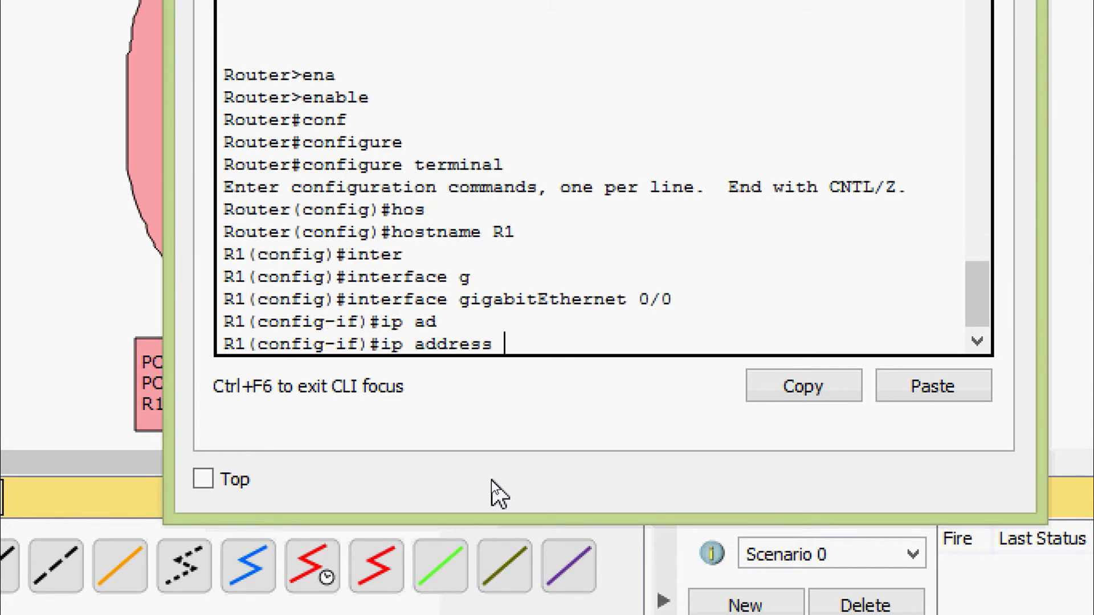
text(192.168)
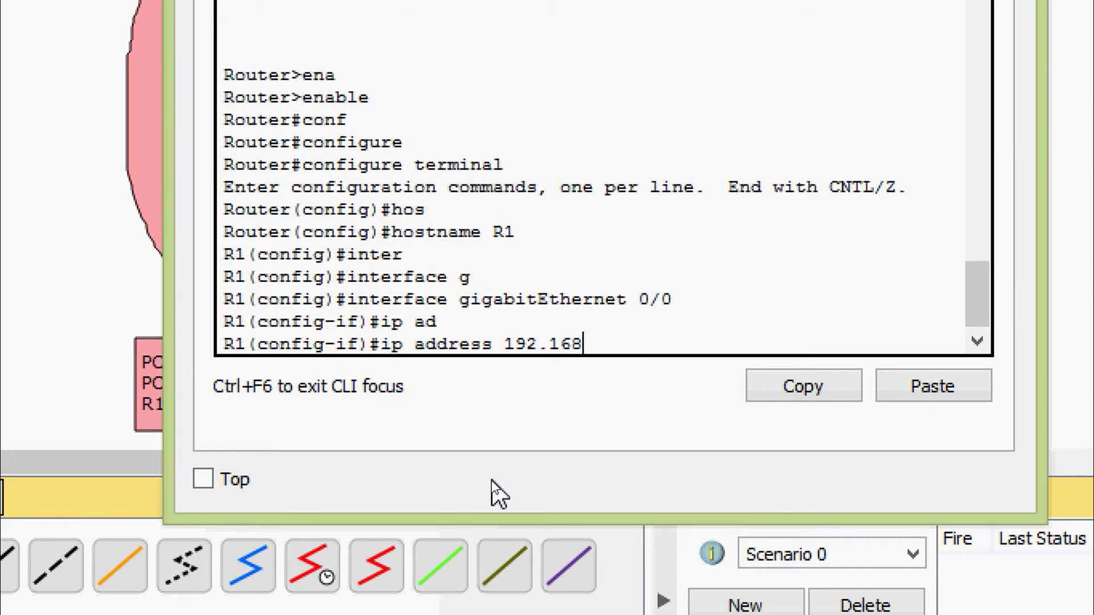
text(.1.1 ?)
text(255.)
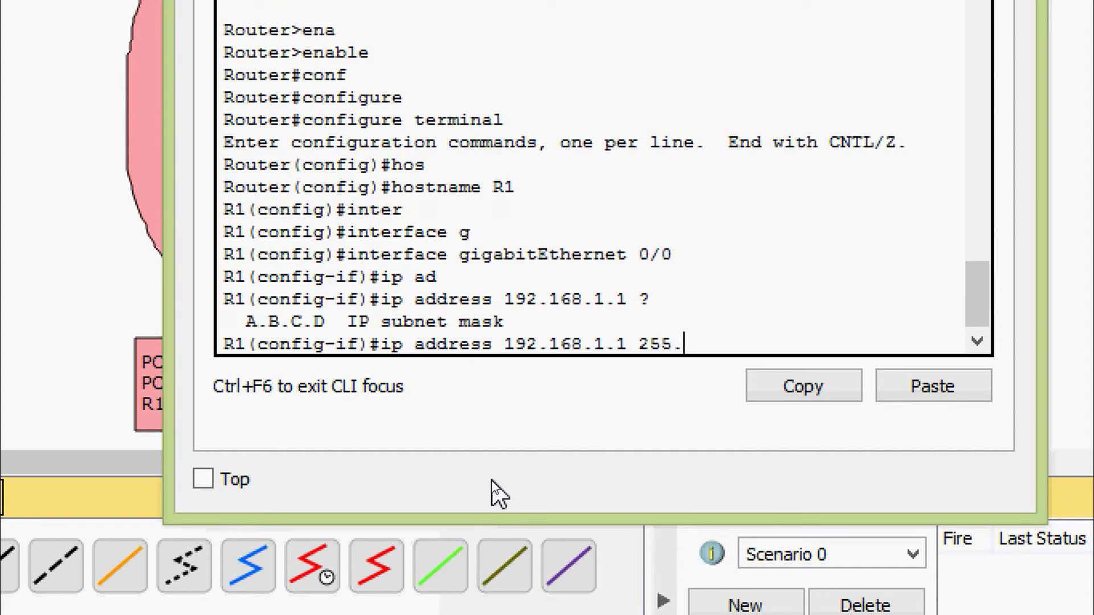
text(255.255)
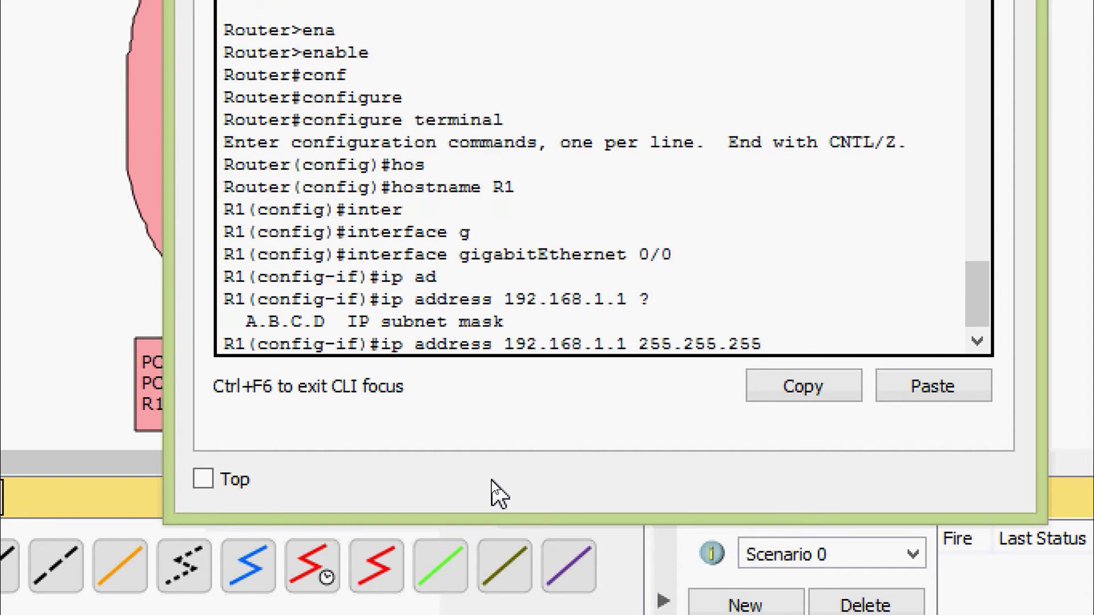
text(.0)
key(Return)
- Enable R1's GigabitEthernet 0/0 interface with no shutdown
text(no)
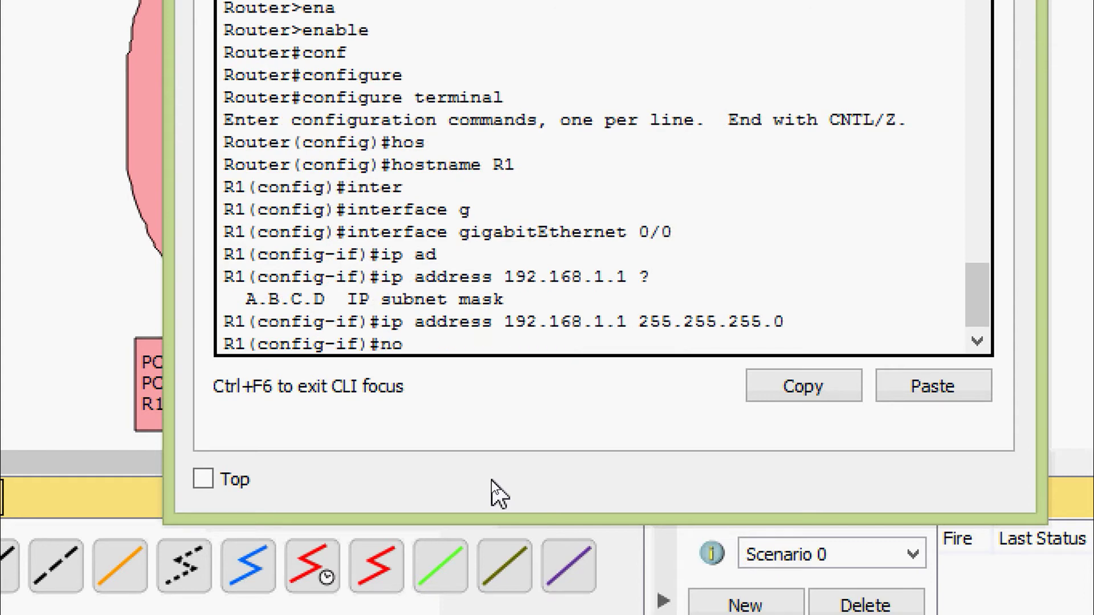
text( shu)
key(Tab)
key(Return)
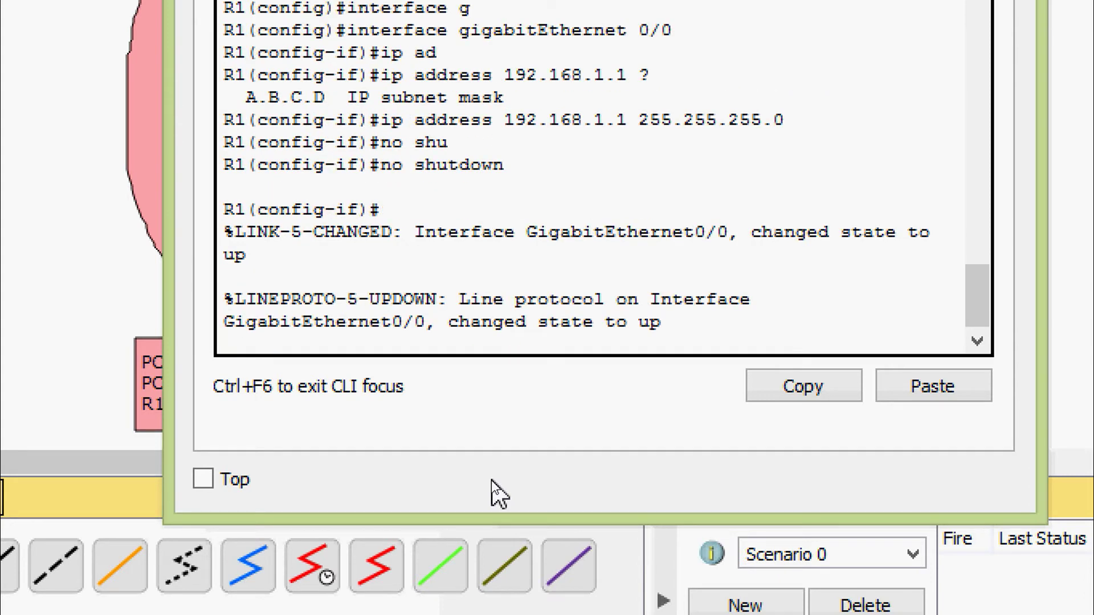
key(Return)
- Return R1 to privileged mode and save its running-config to startup-config under the default destination filename
key(ctrl+z)
key(Return)
text(cop)
key(Tab)
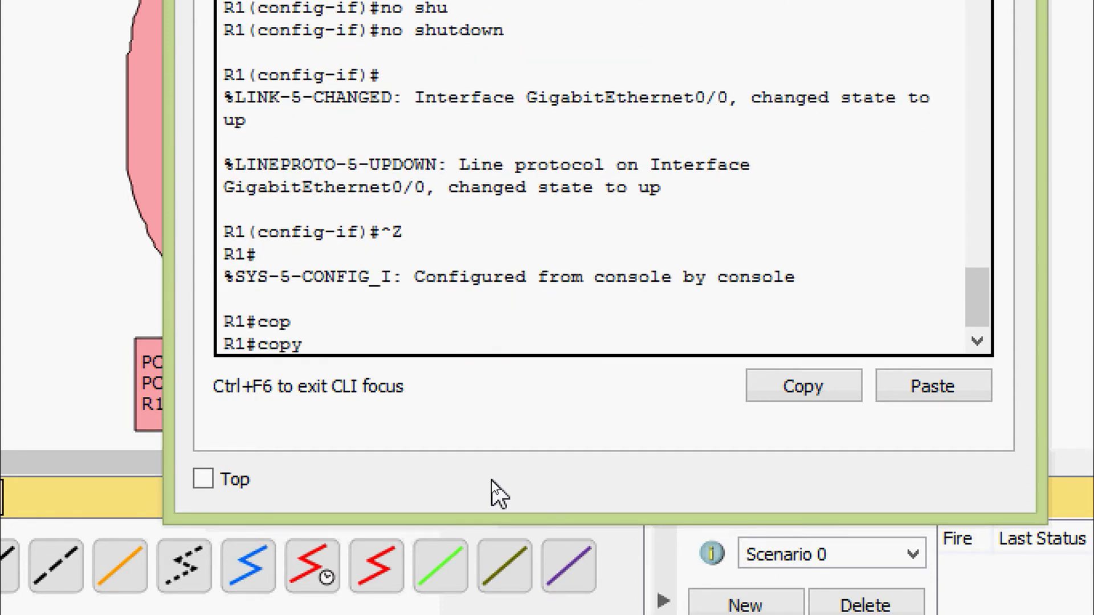
text(r)
key(Tab)
text(st)
key(Tab)
key(Return)
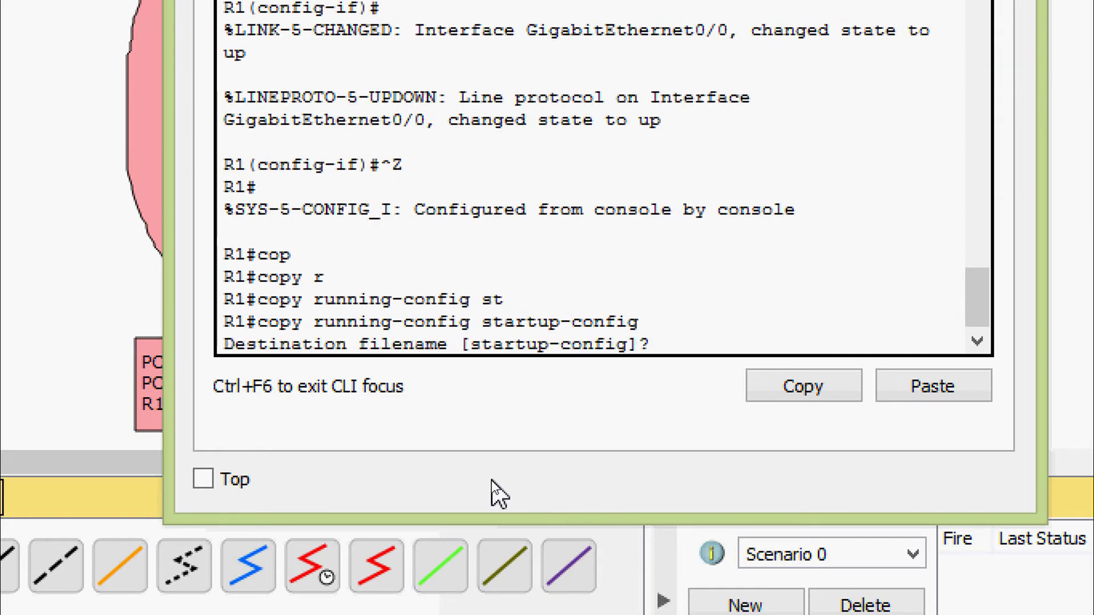
key(Return)
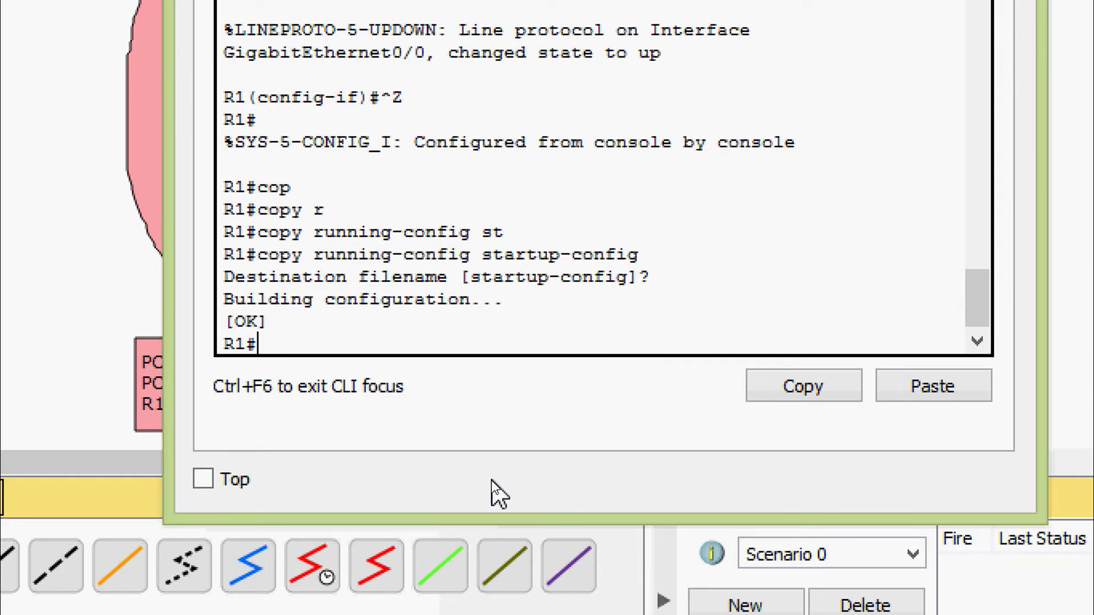
- Show R1's running-config and examine the settings of its GigabitEthernet interfaces
text(sh)
key(Tab)
text(ru)
key(Tab)
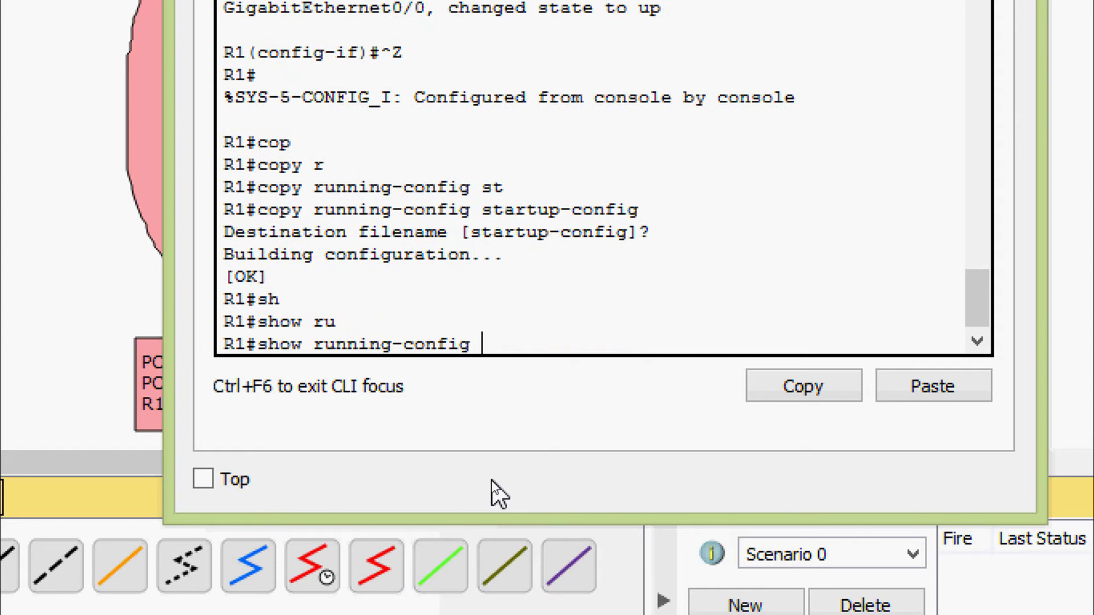
key(Return)
key(space)
key(space)
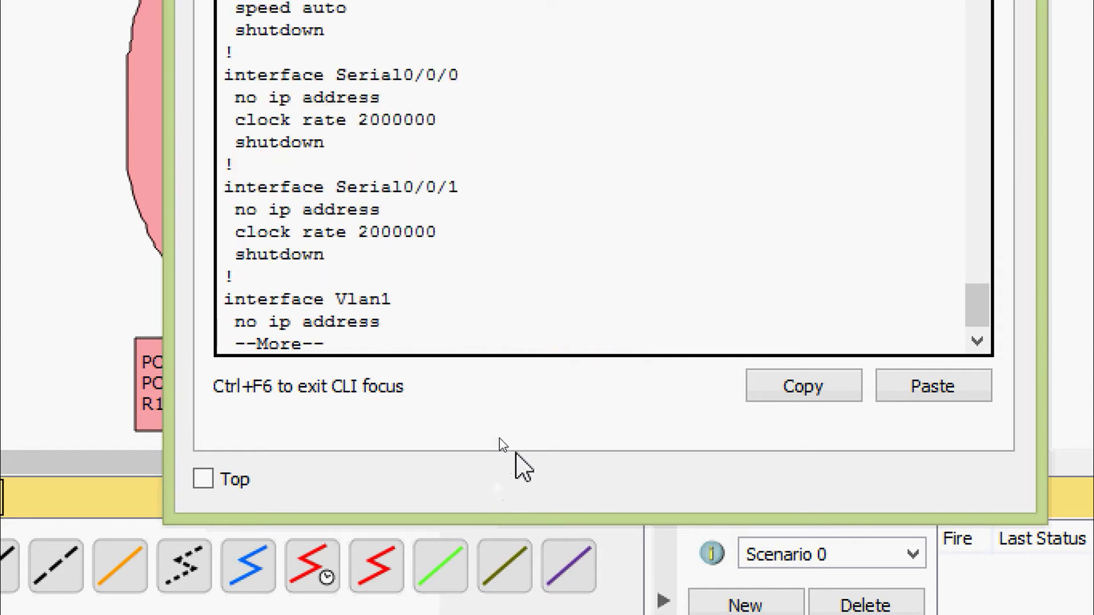
scroll(478, 239, up, 2)
scroll(477, 238, up, 3)
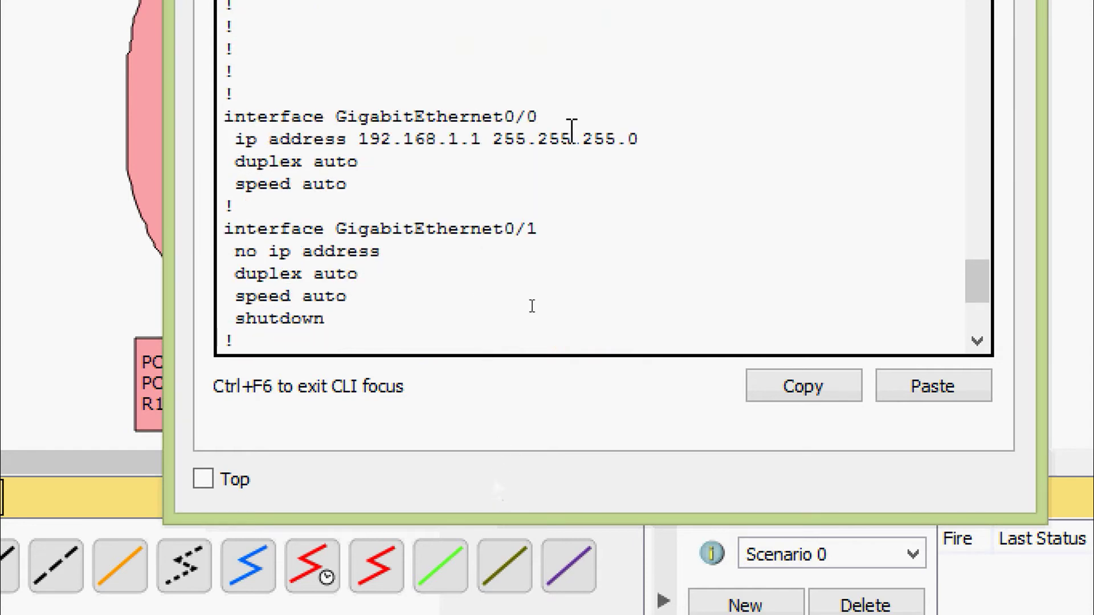
- Check GigabitEthernet0/0's address line in R1's running-config, end the listing and run show ip interface brief
drag(359, 140, 653, 133)
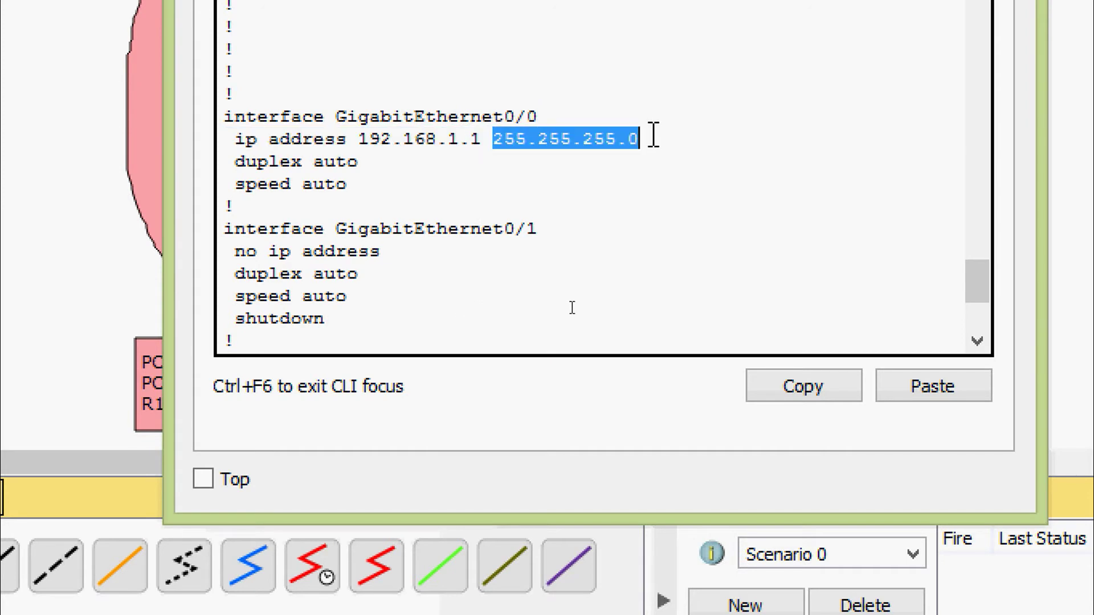
key(ctrl+c)
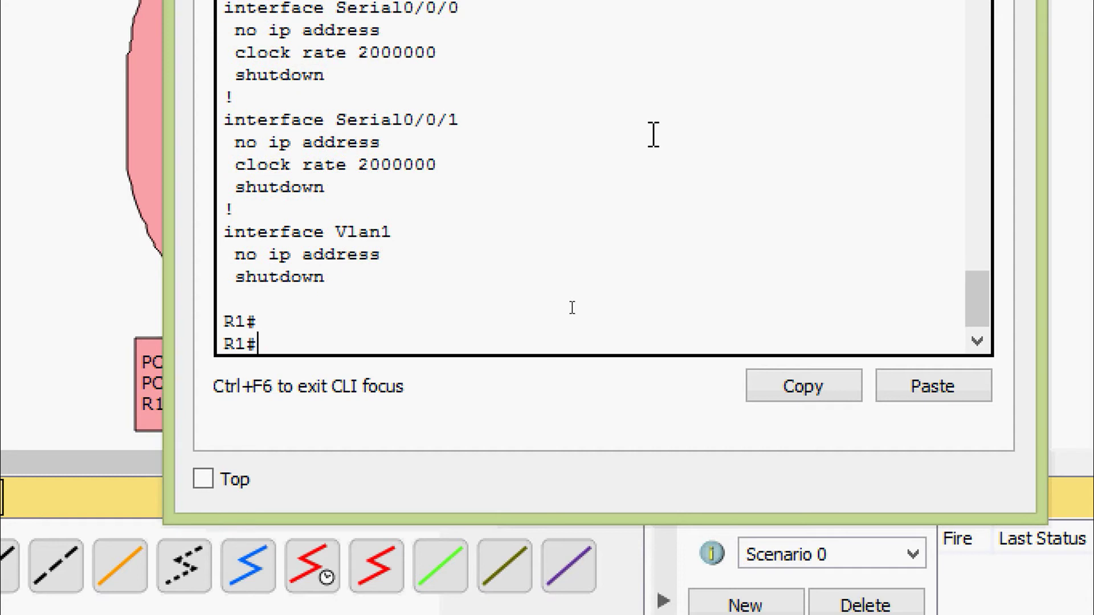
text(sh)
key(Tab)
text(ip inter)
key(Tab)
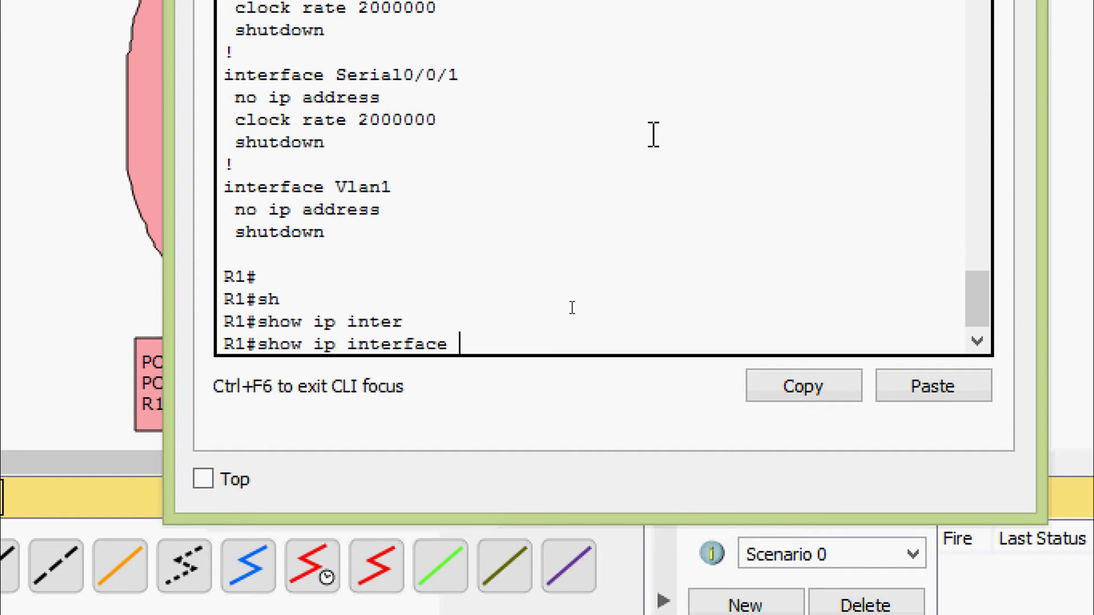
text(b)
key(Tab)
key(Return)
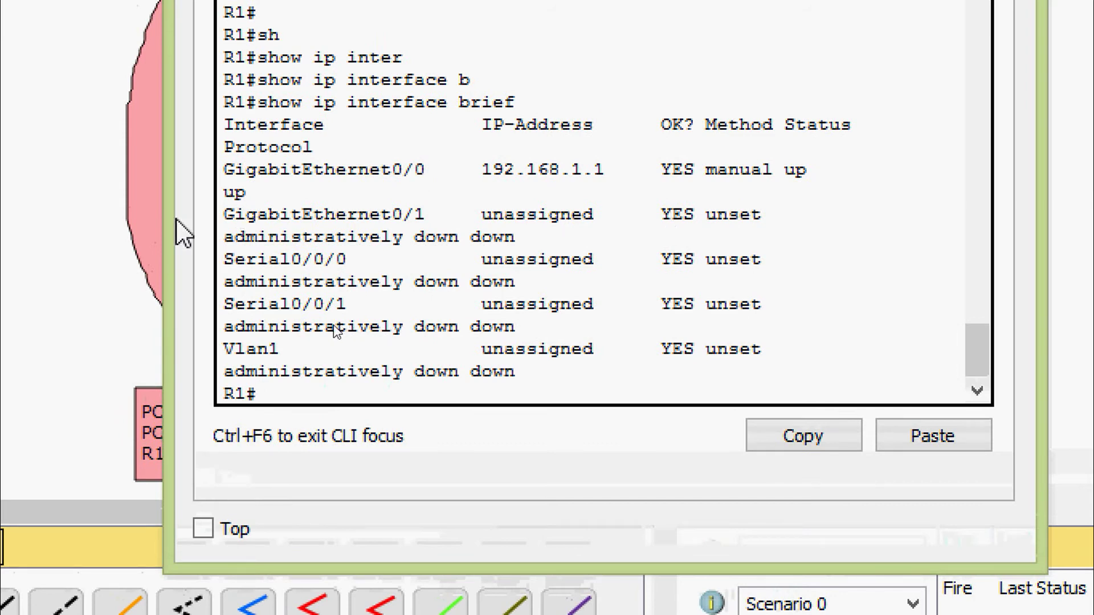
- Widen R1's window so the interface table fits, examine GigabitEthernet0/0's address and status, and close the window
drag(166, 223, 6, 237)
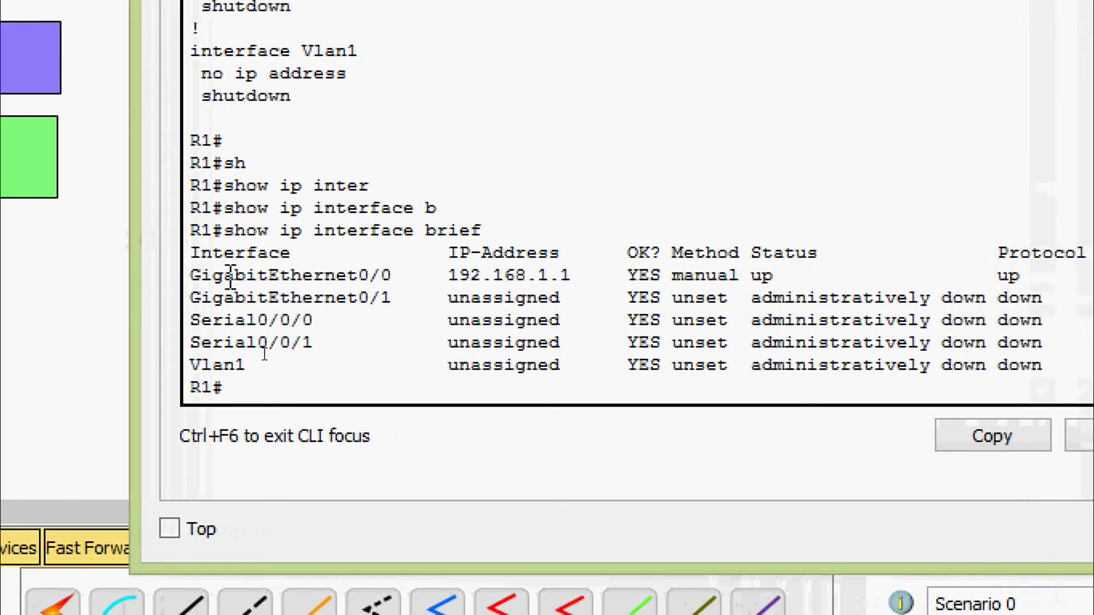
drag(438, 275, 566, 274)
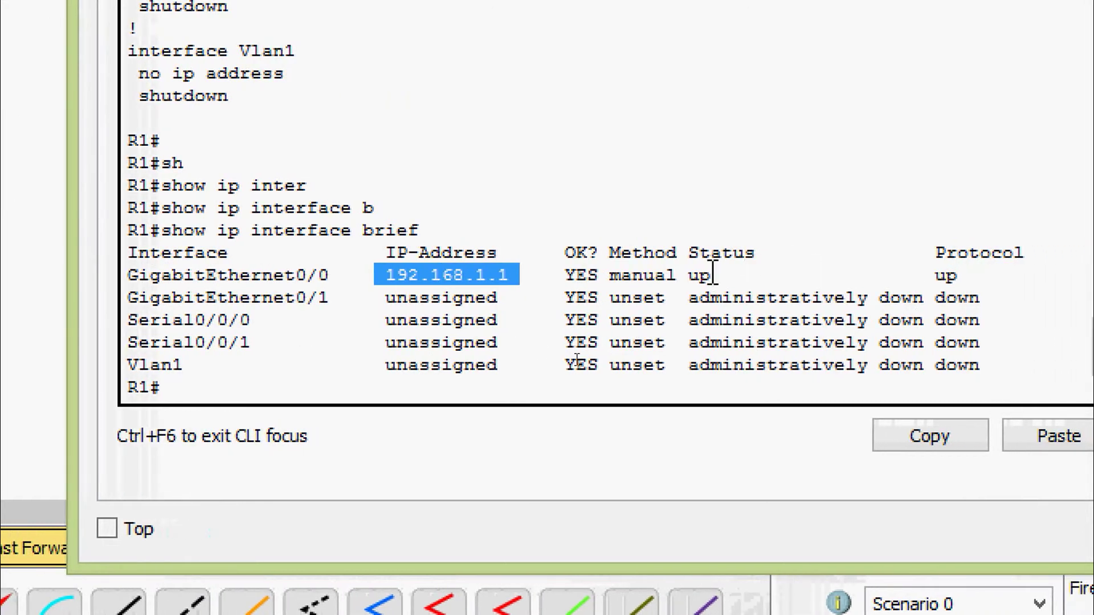
click(830, 279)
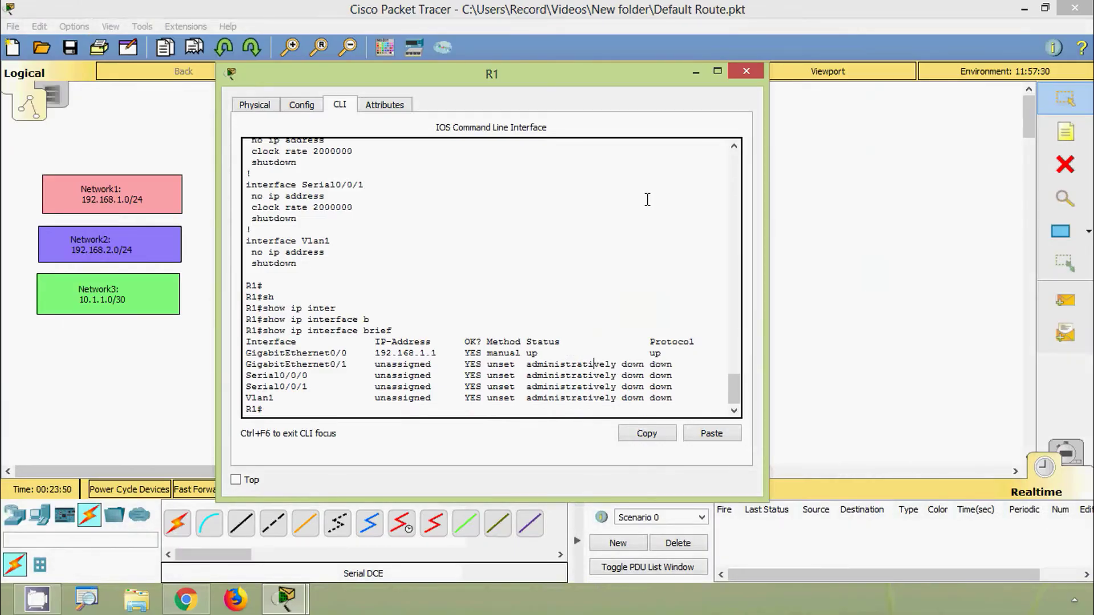
click(736, 74)
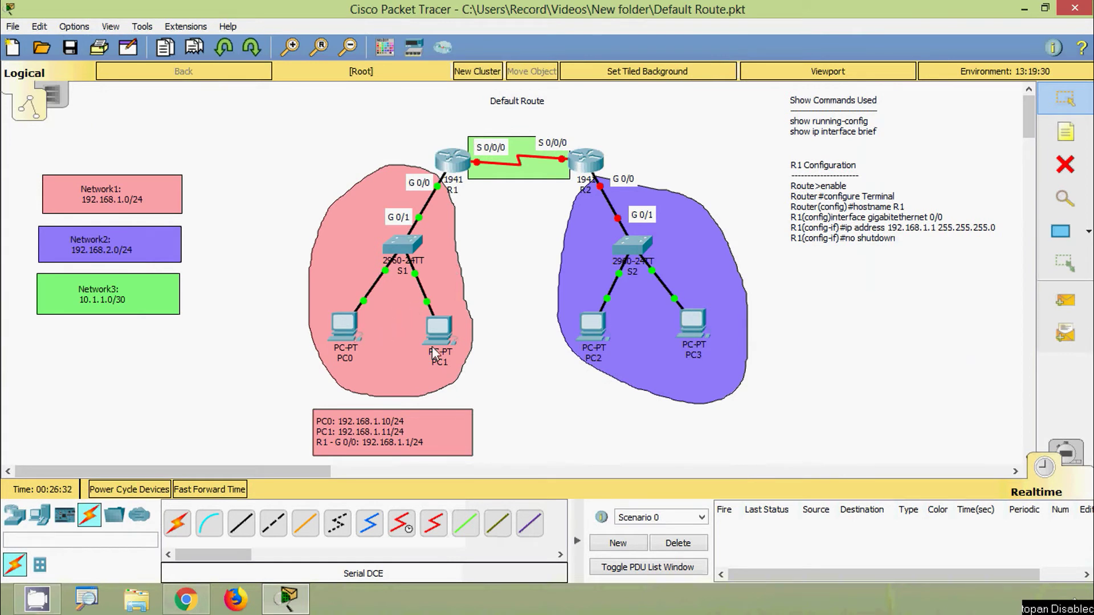
- Ping PC1 at 192.168.1.11 from PC0's command prompt
click(353, 328)
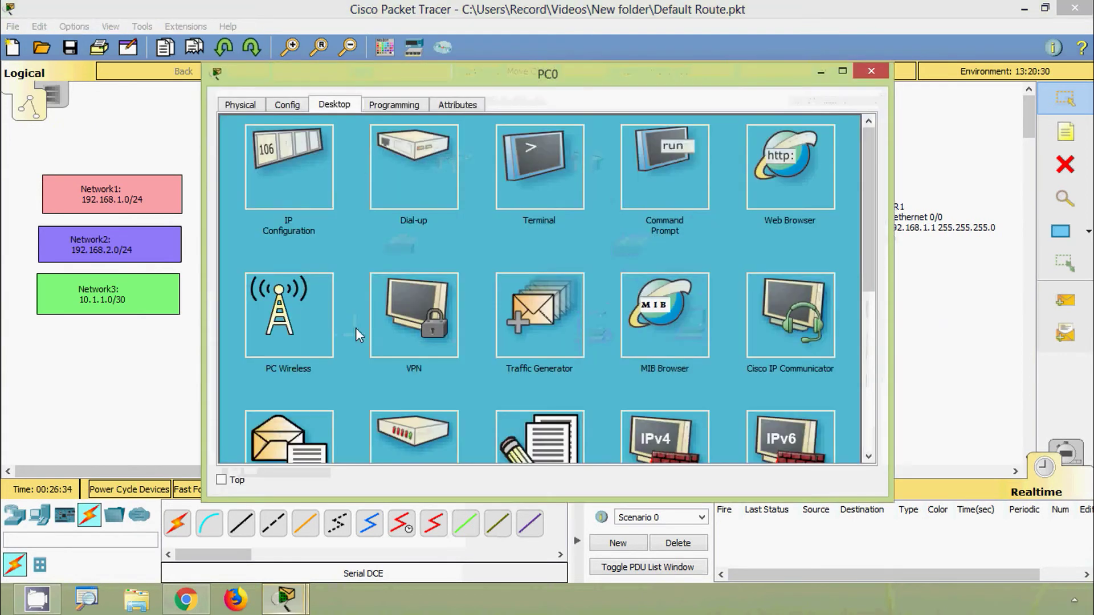
click(633, 197)
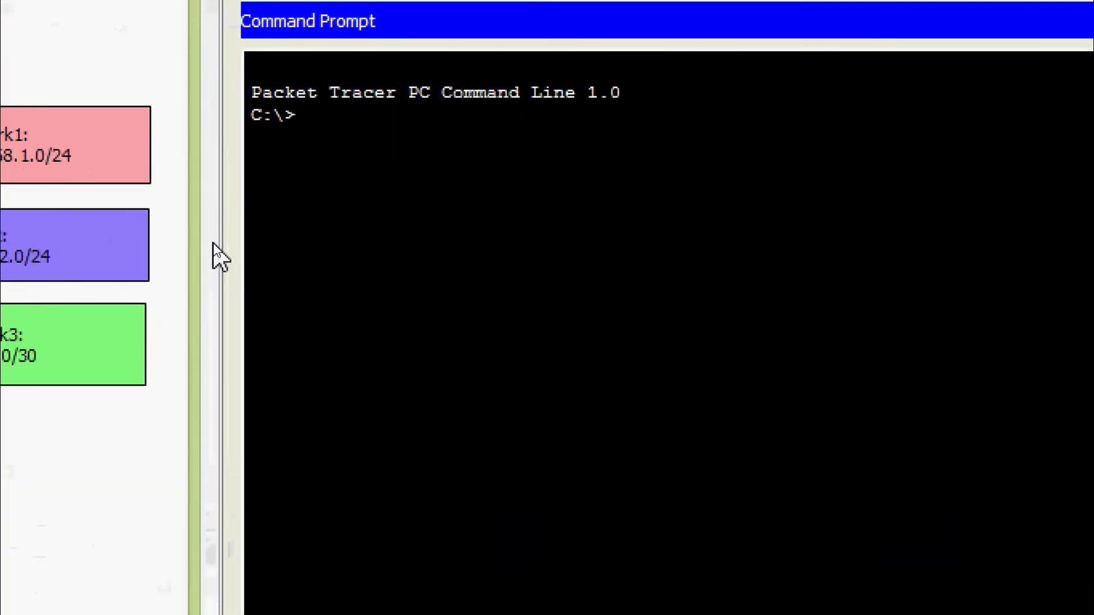
text(ping)
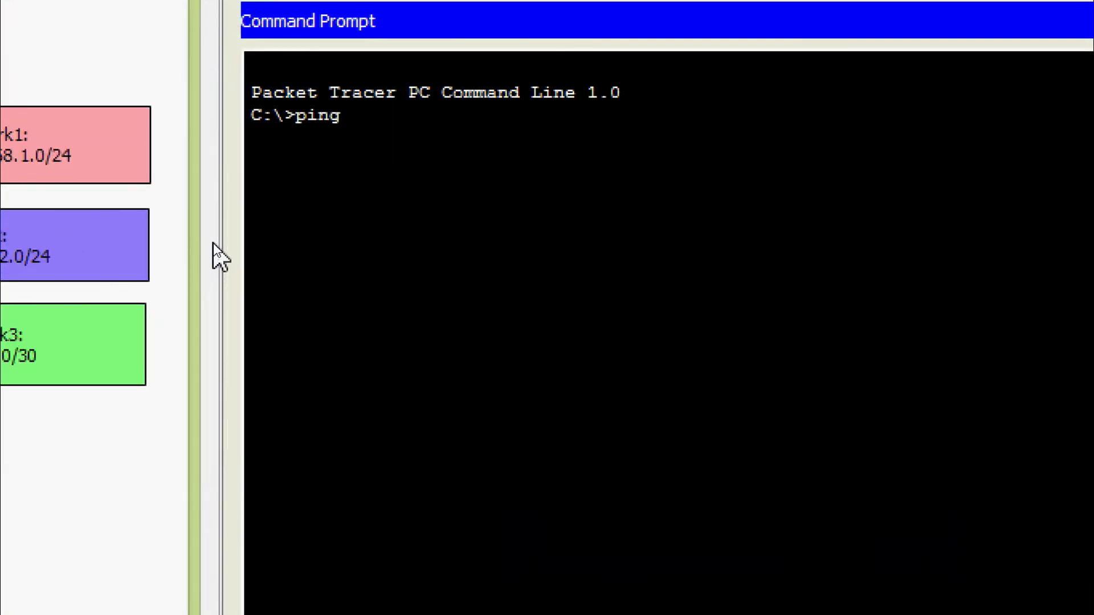
text( 192.168.1.11)
key(Return)
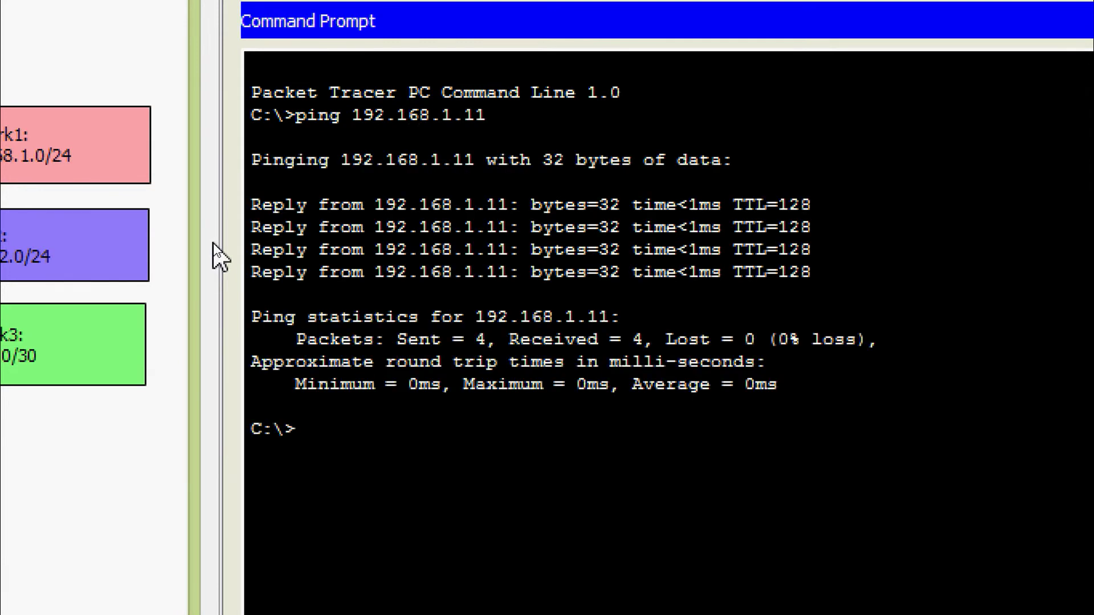
- Display PC0's full IP settings with ipconfig /all and check its default gateway
text(ipconfig)
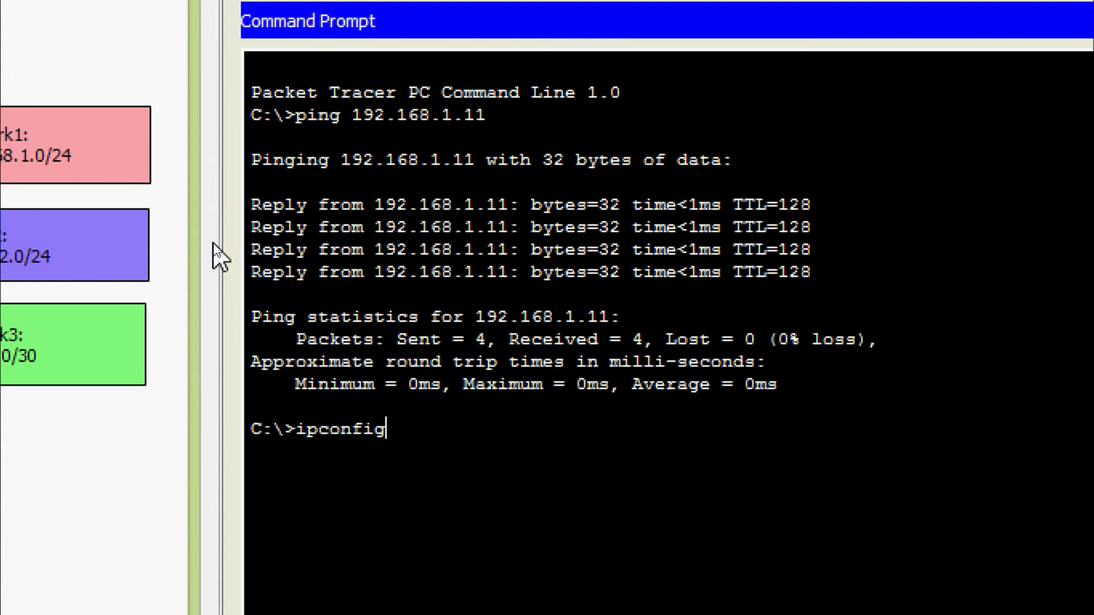
text( /all)
key(Return)
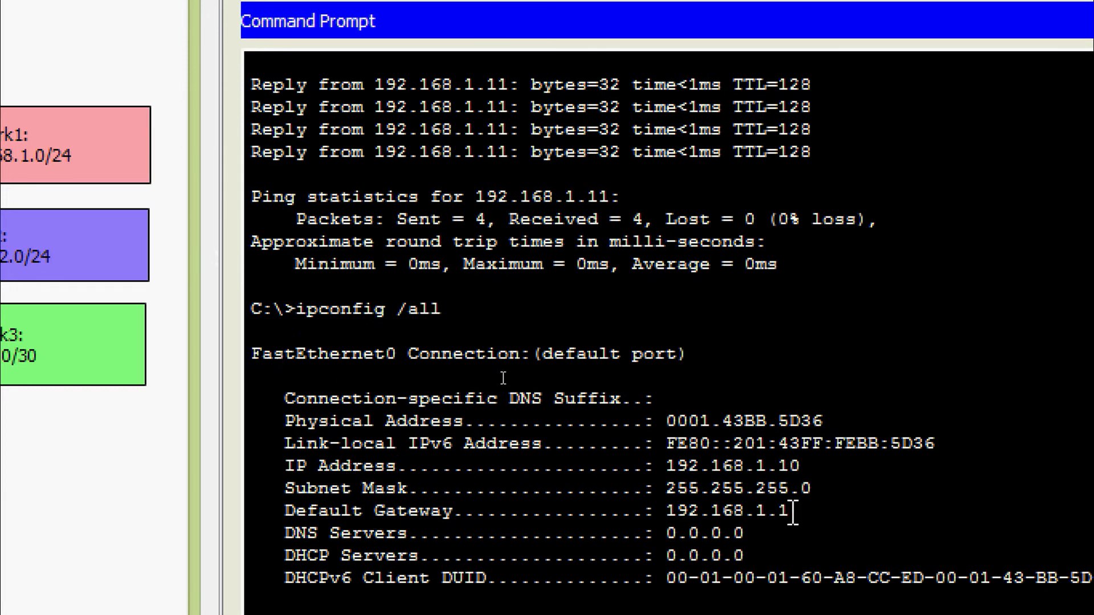
drag(793, 512, 665, 511)
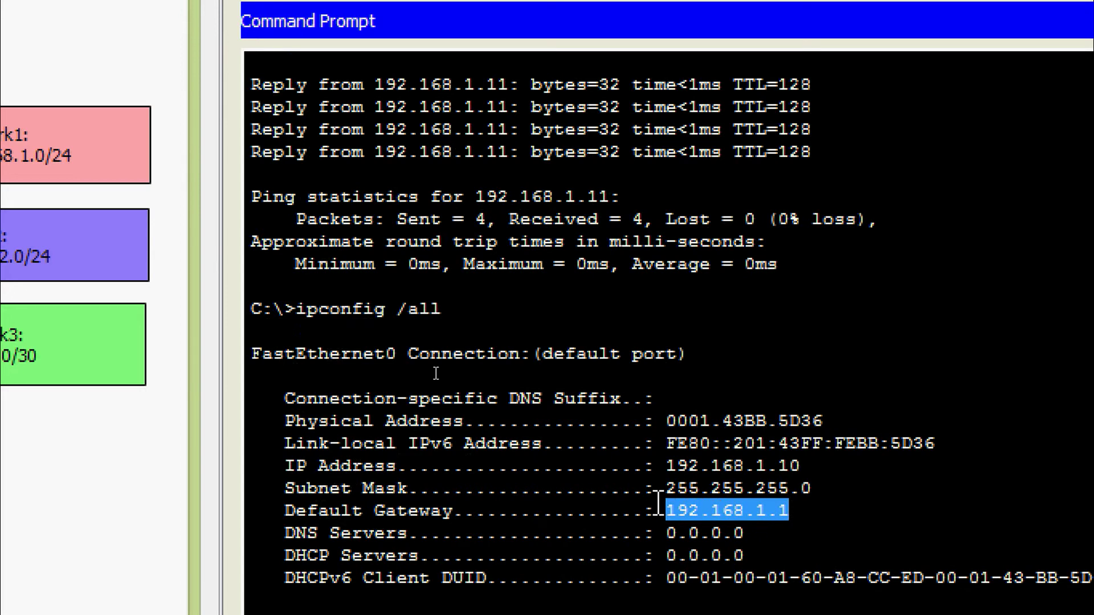
- Ping the default gateway 192.168.1.1 from PC0 and close PC0's window
key(Return)
key(Return)
key(Return)
key(Return)
key(Return)
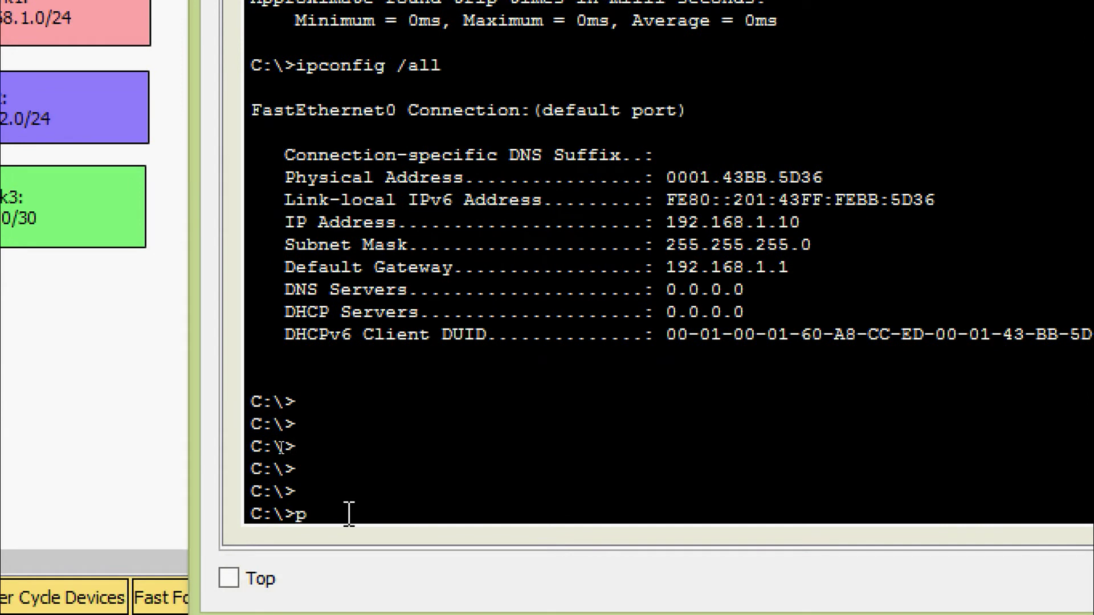
text(ping 192.168.1.1)
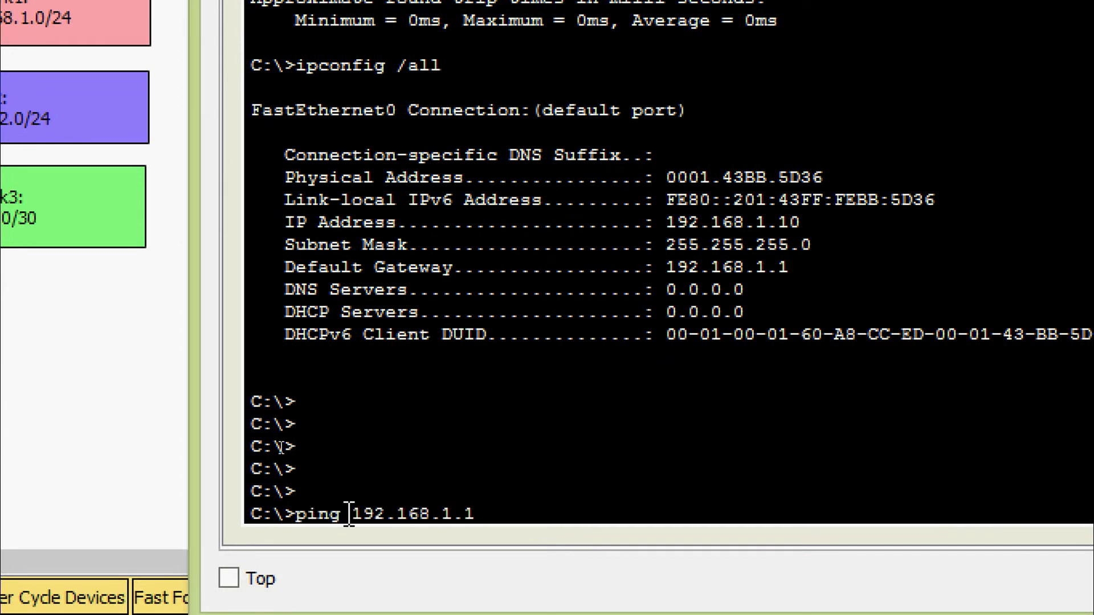
key(Return)
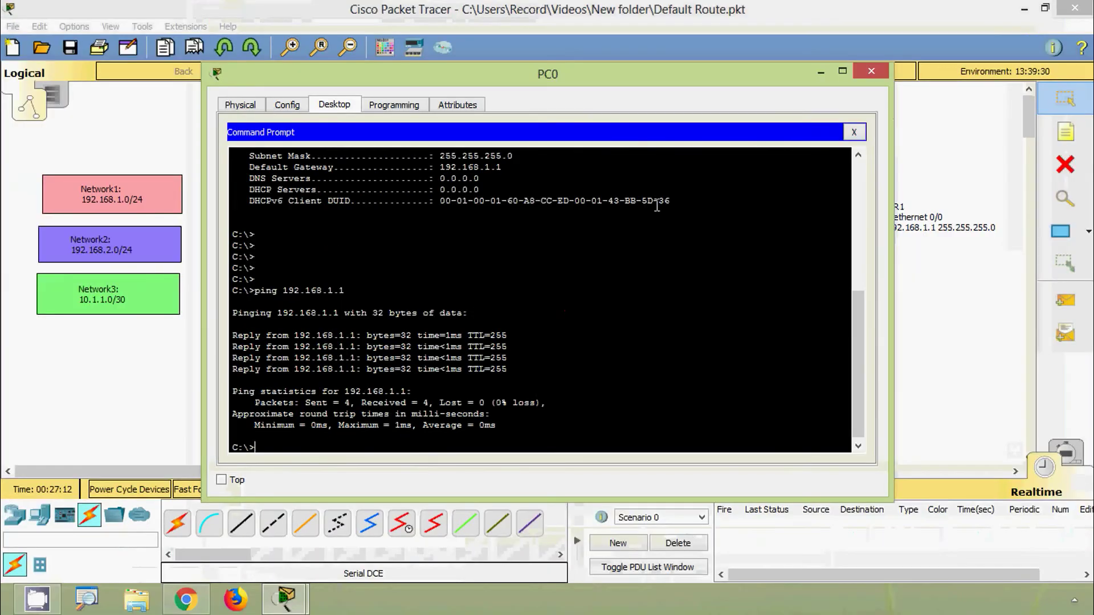
click(872, 72)
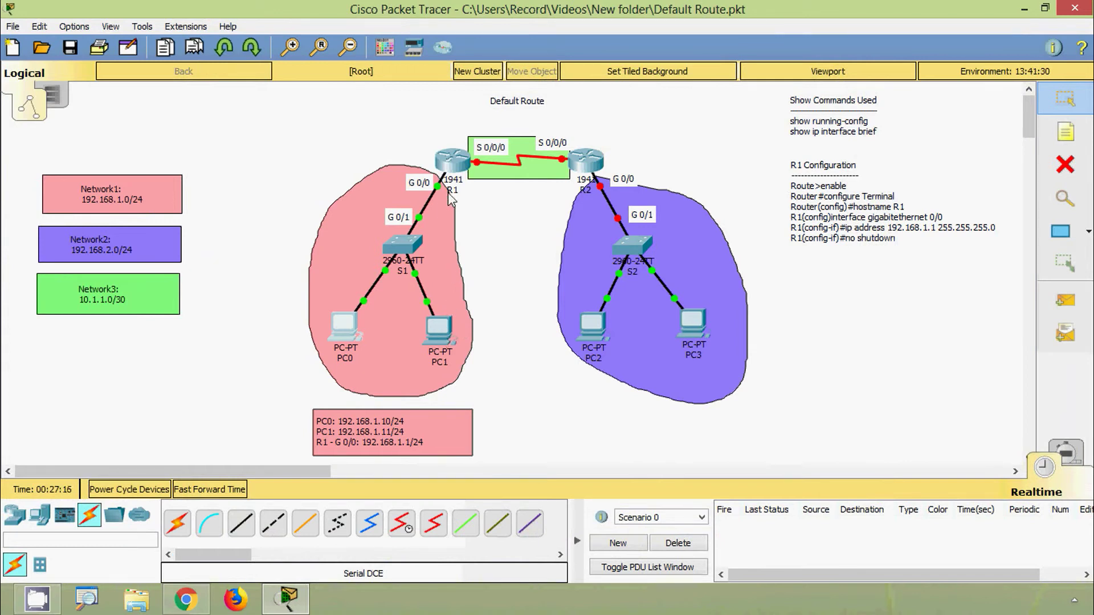
- Ping R1's address 192.168.1.1 from PC1's command prompt
click(445, 343)
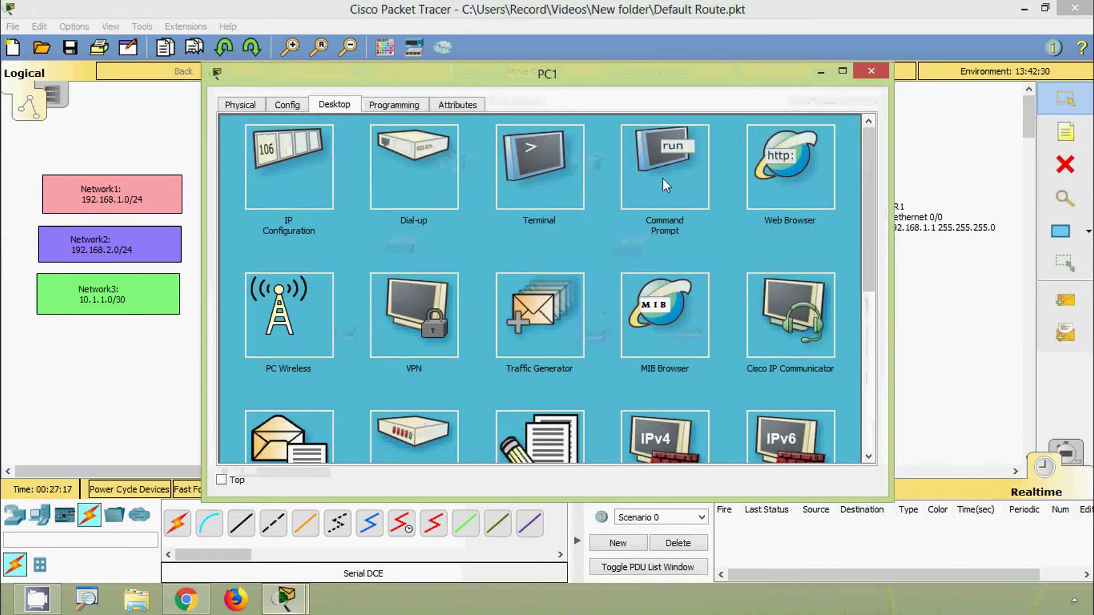
click(666, 185)
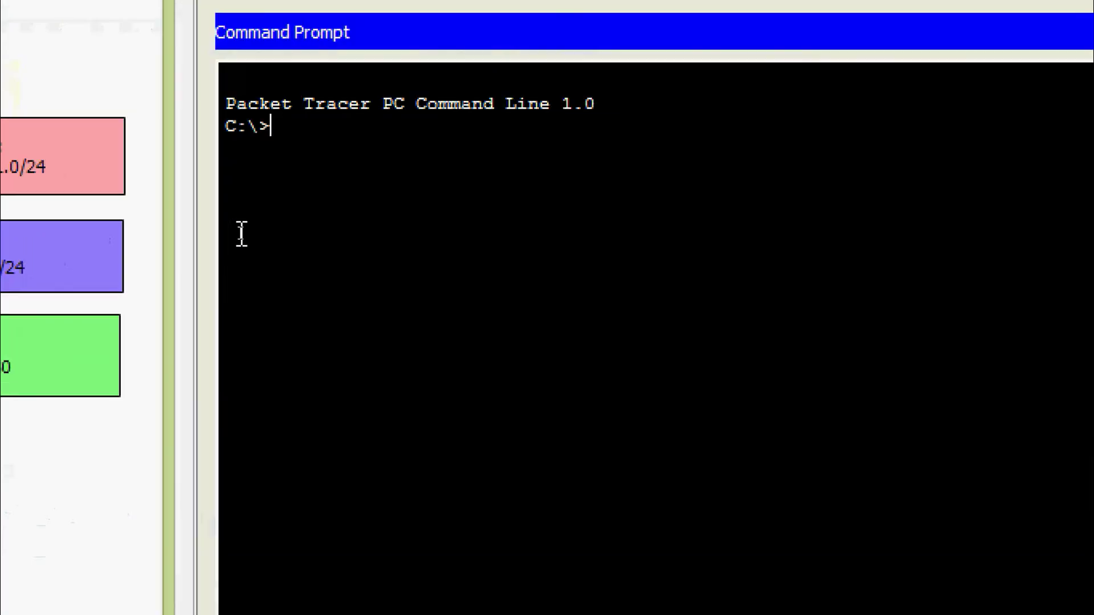
text(ping 192.168)
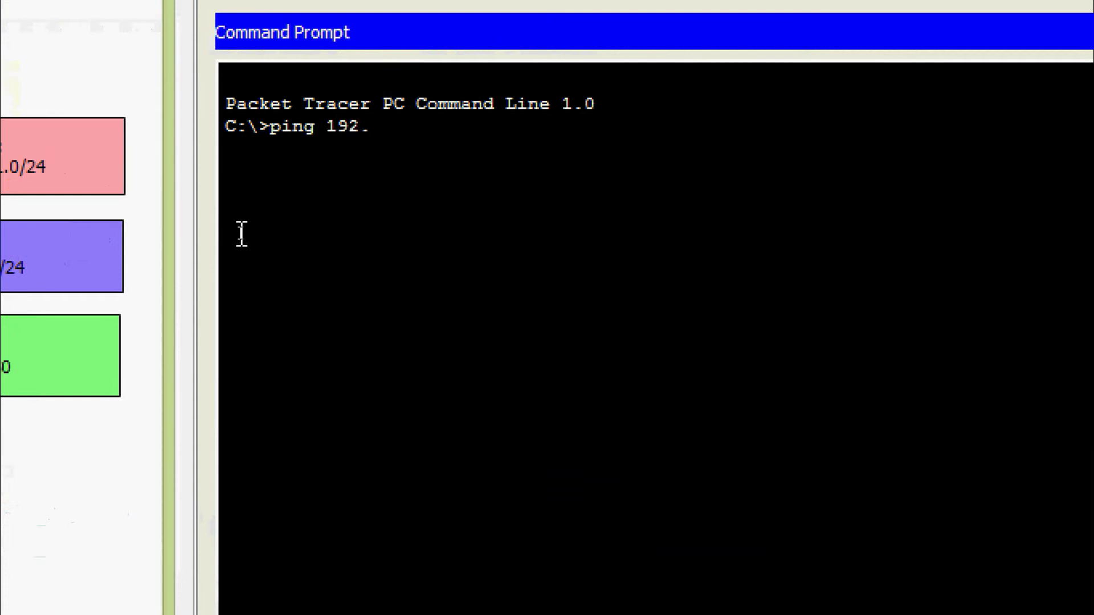
text(.1.1)
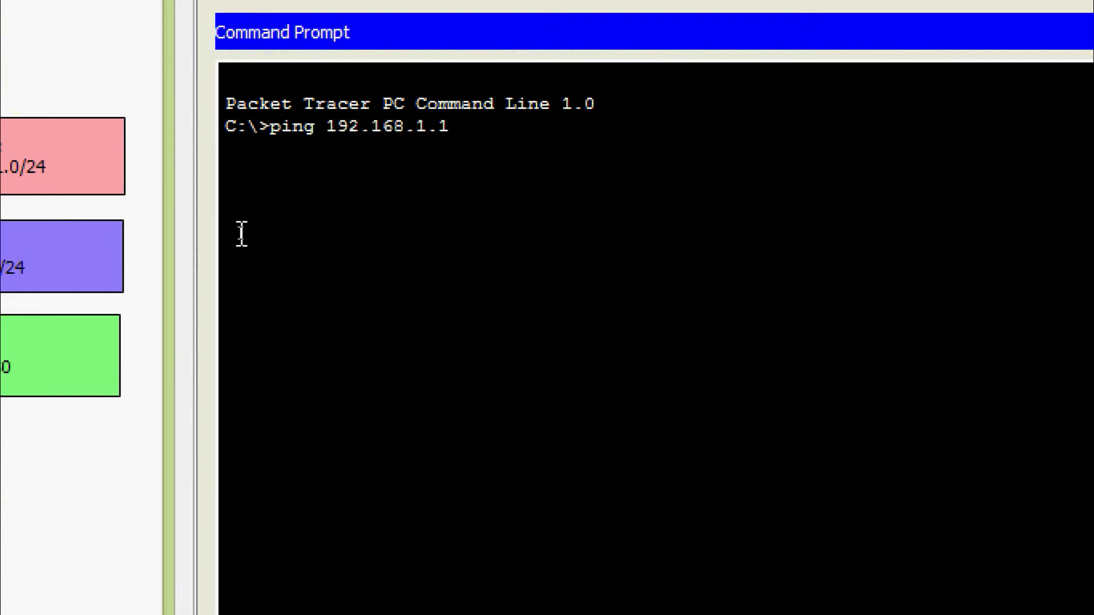
key(Return)
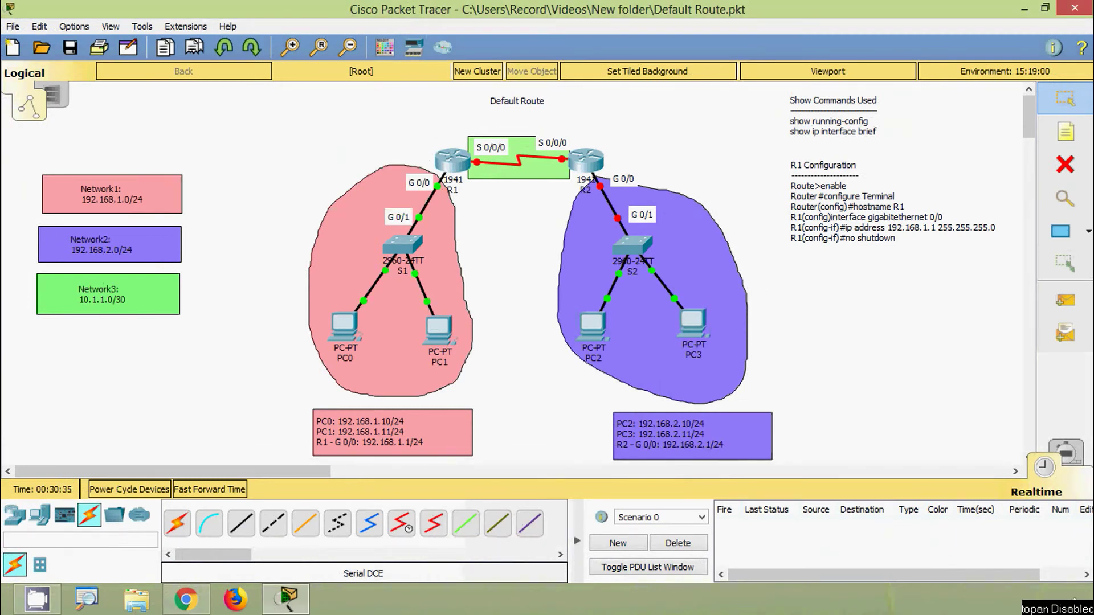
- Configure PC2 with static IP address 192.168.2.10, subnet mask 255.255.255.0 and default gateway 192.168.2.1, and close its window
click(592, 331)
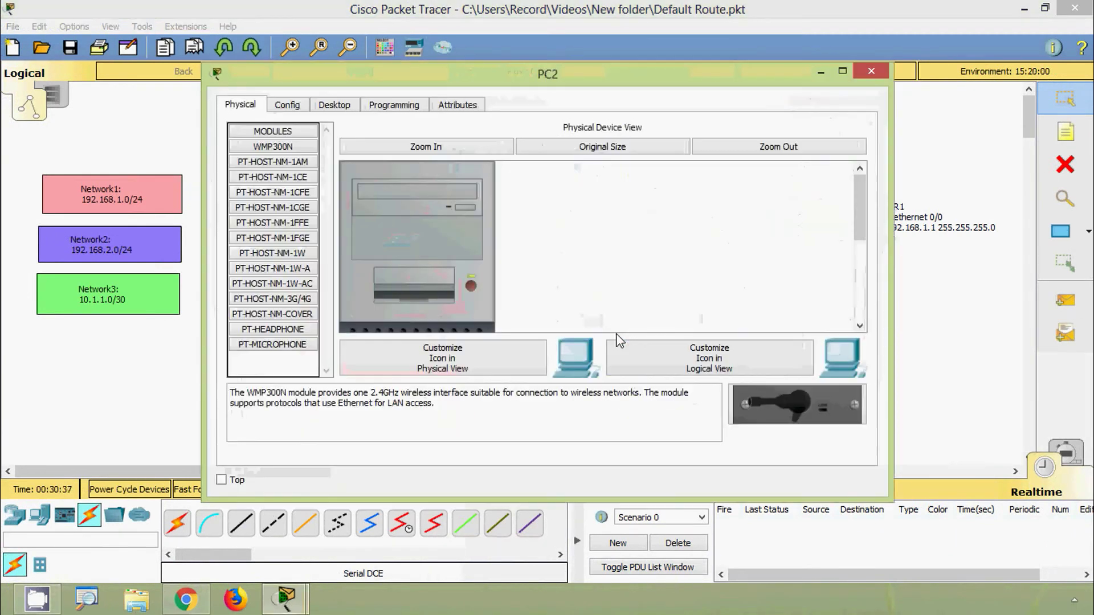
click(337, 105)
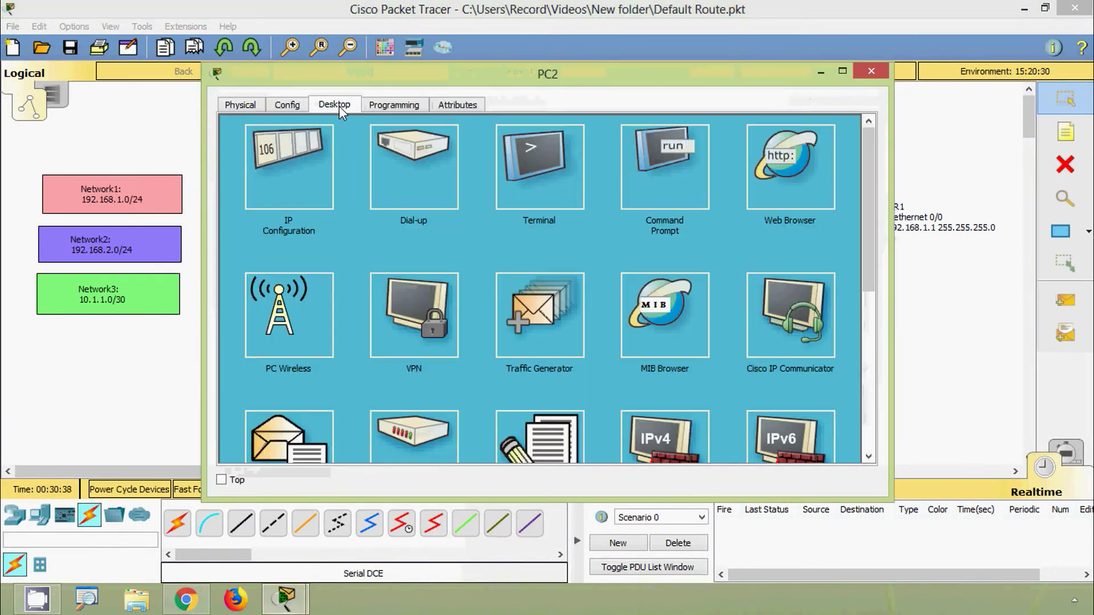
click(316, 177)
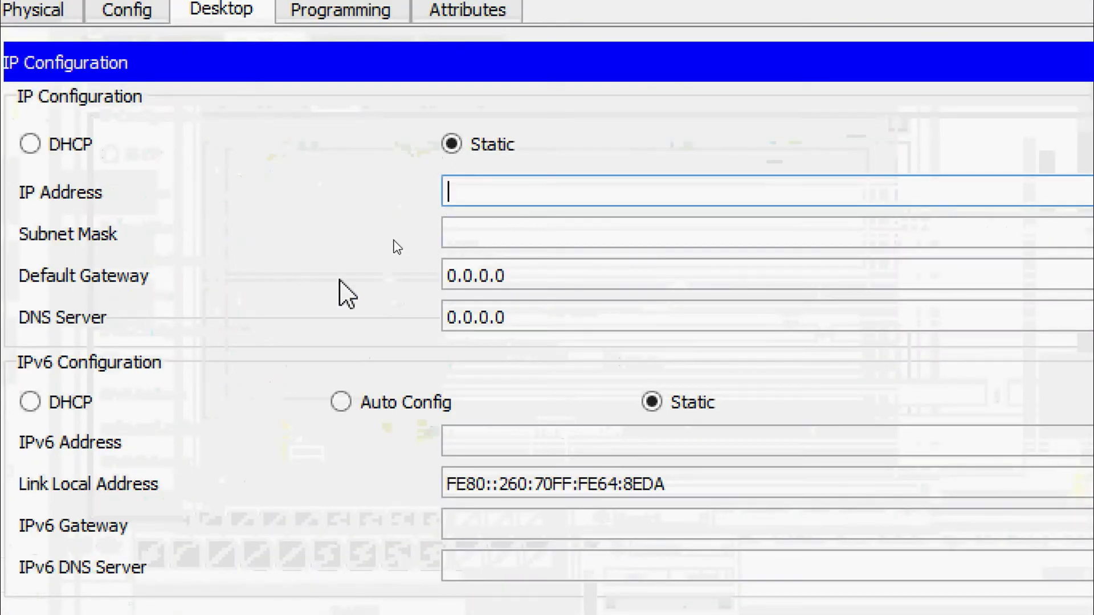
text(192.16)
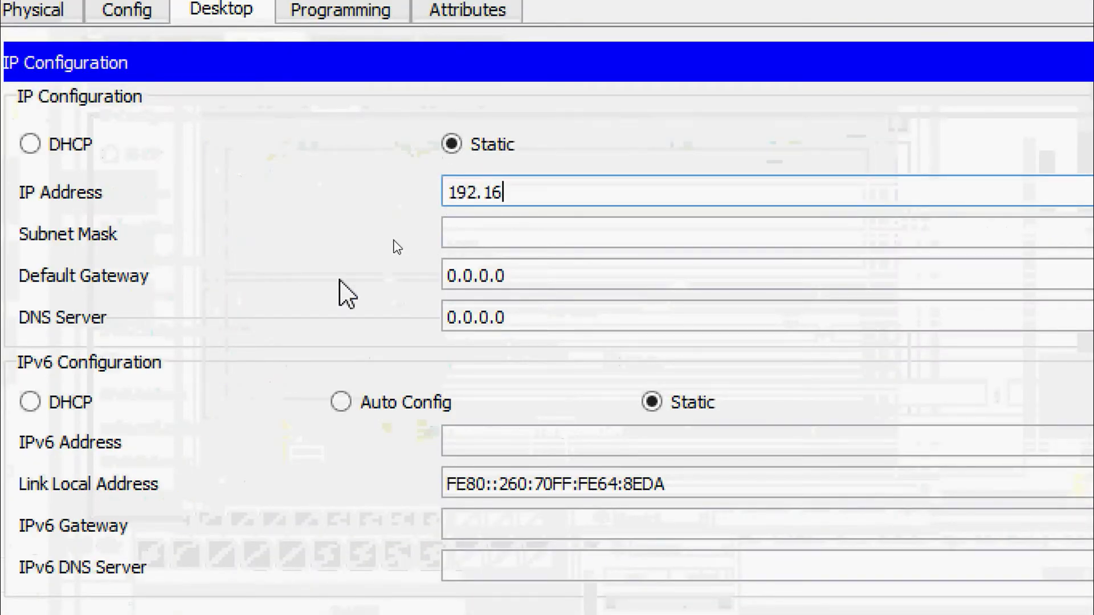
text(8.2.10)
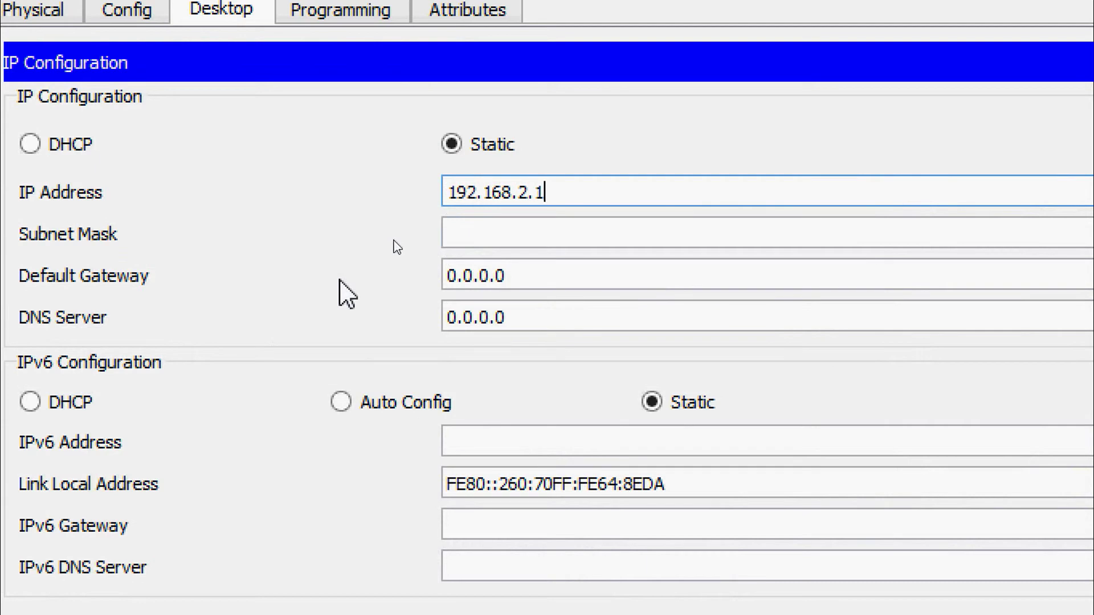
key(Tab)
key(Tab)
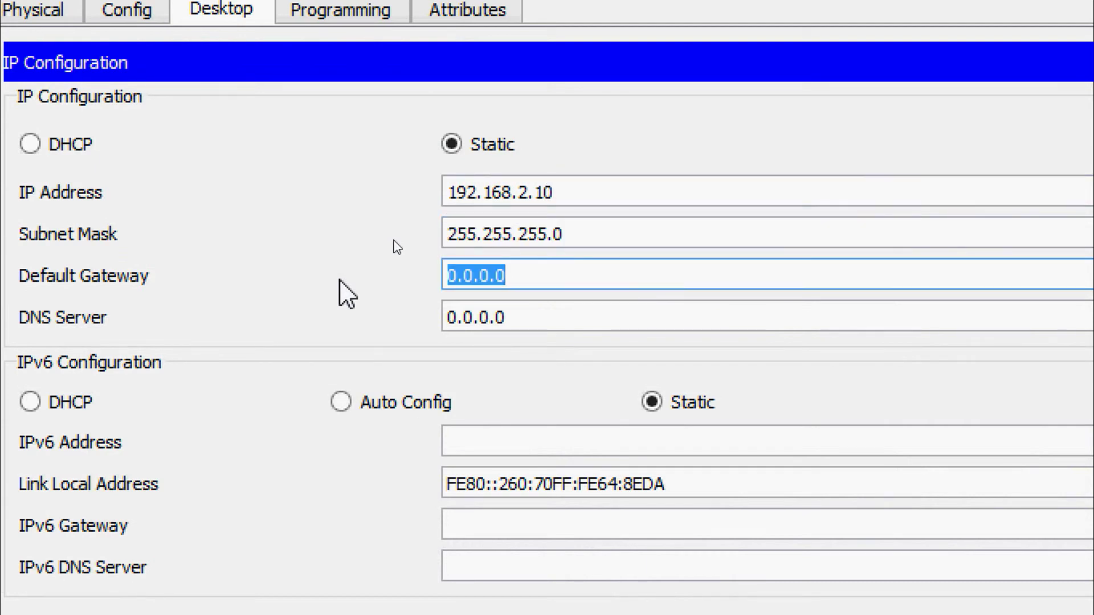
text(192.168)
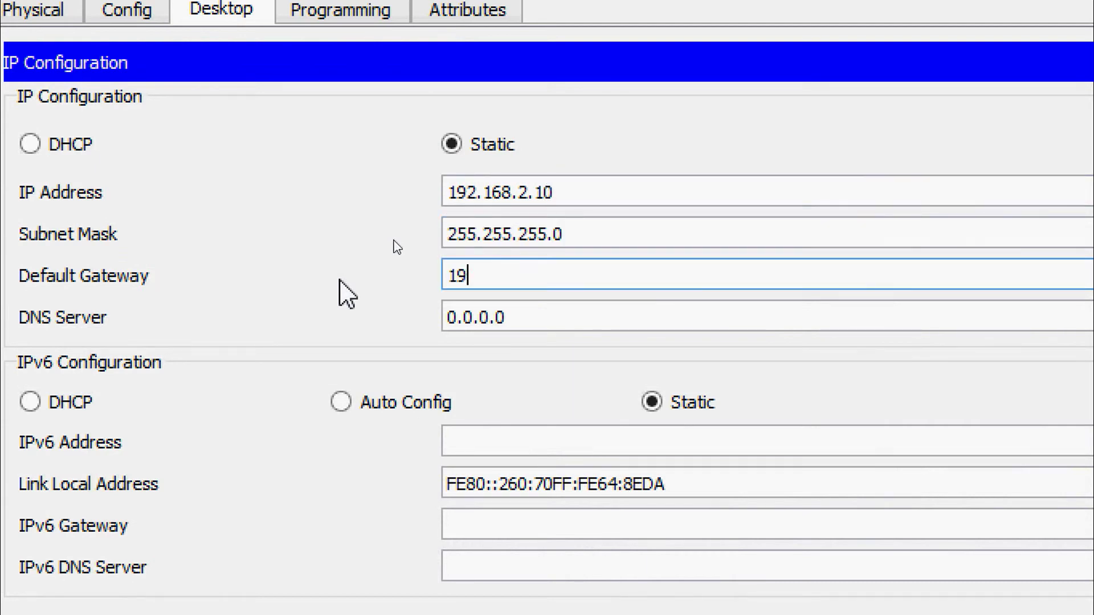
text(.2.1)
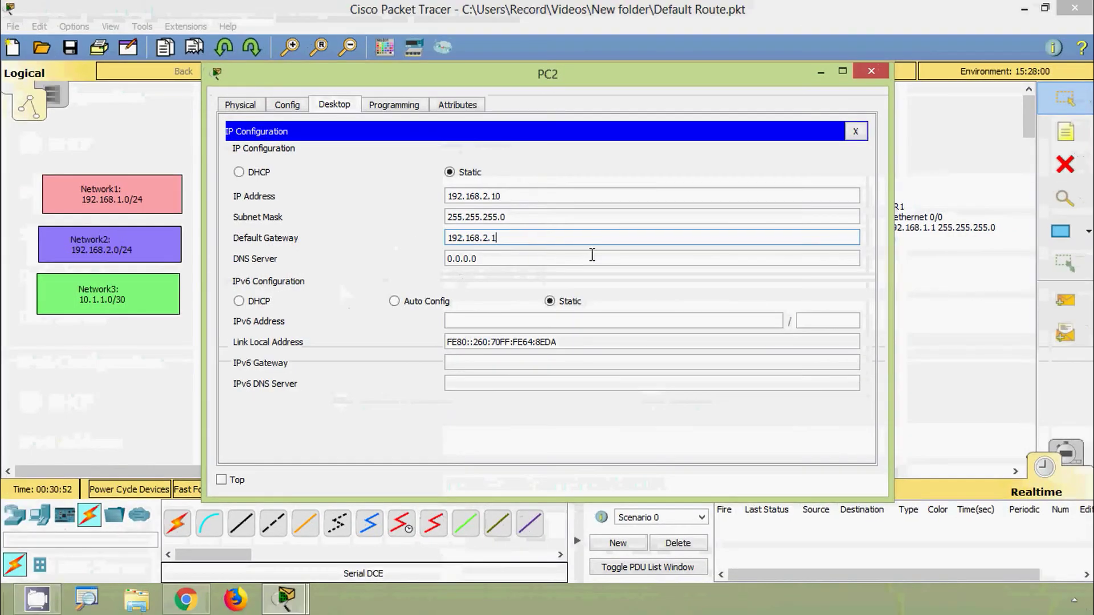
click(864, 85)
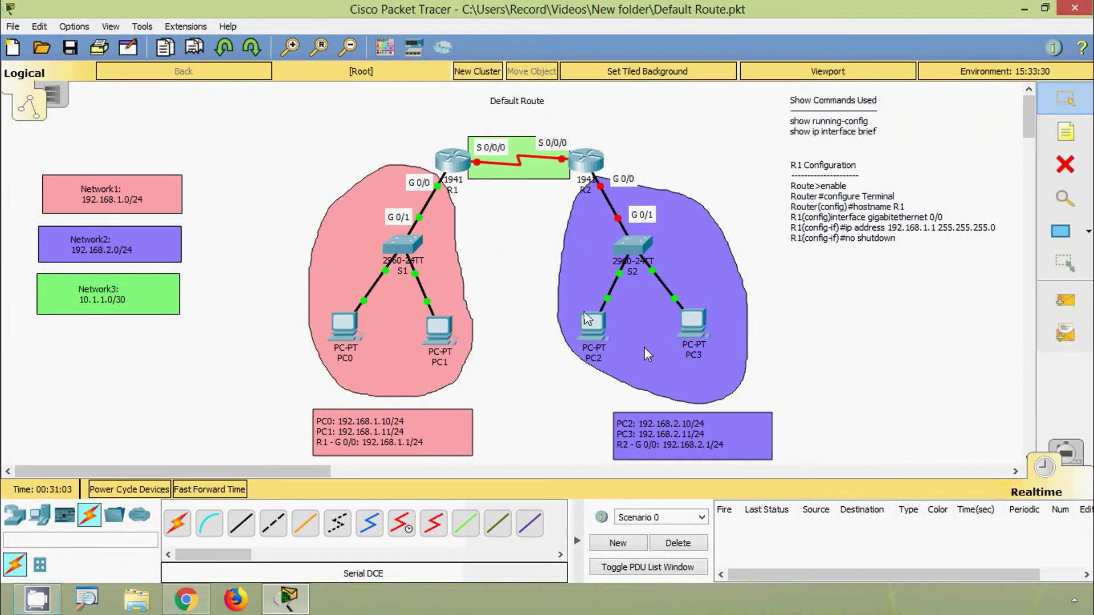
- Configure PC3 with static IP address 192.168.2.11, subnet mask 255.255.255.0 and default gateway 192.168.2.1, and close its window
click(689, 329)
click(335, 104)
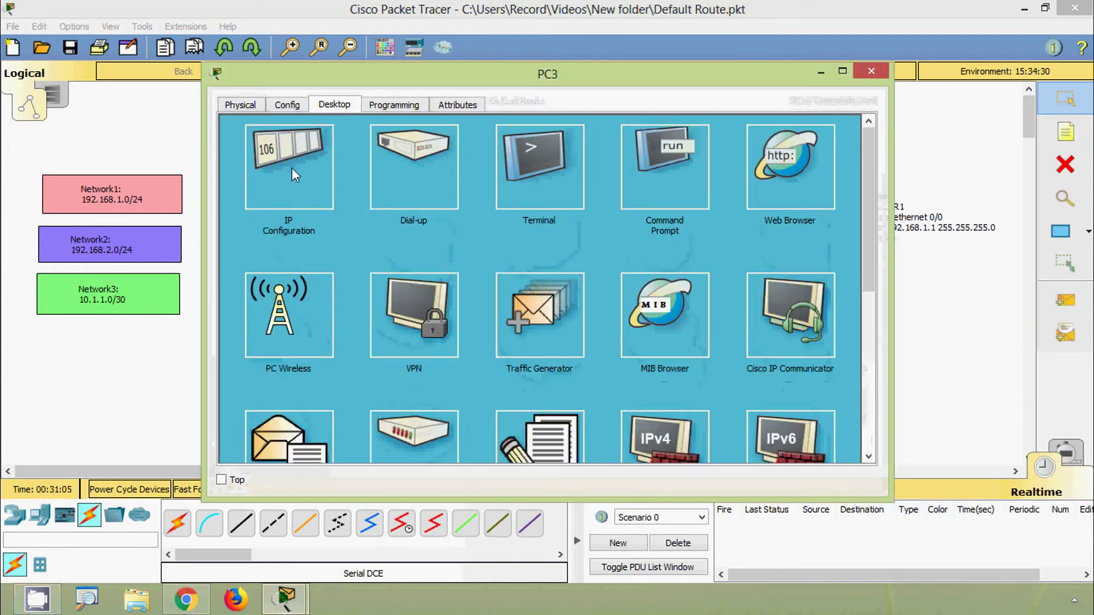
click(291, 167)
click(462, 197)
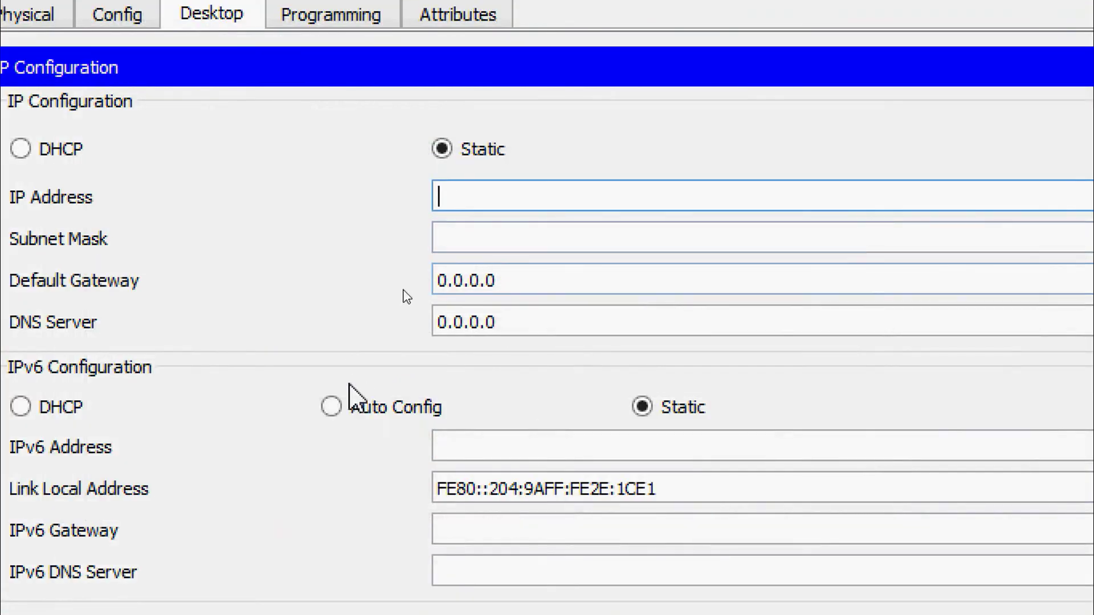
text(192.168)
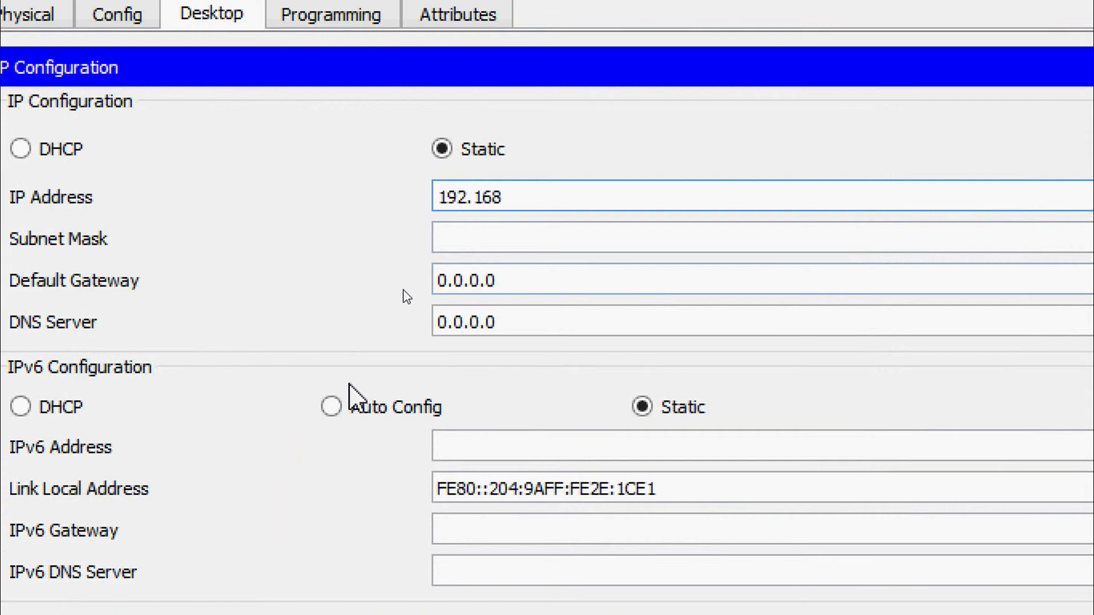
text(.2.11)
key(Tab)
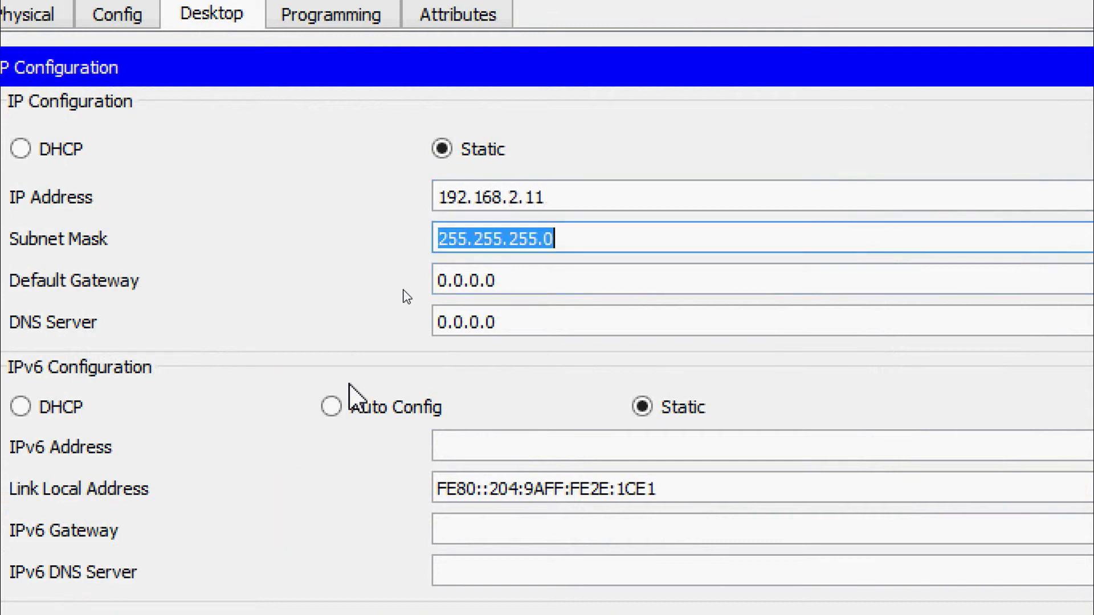
key(Tab)
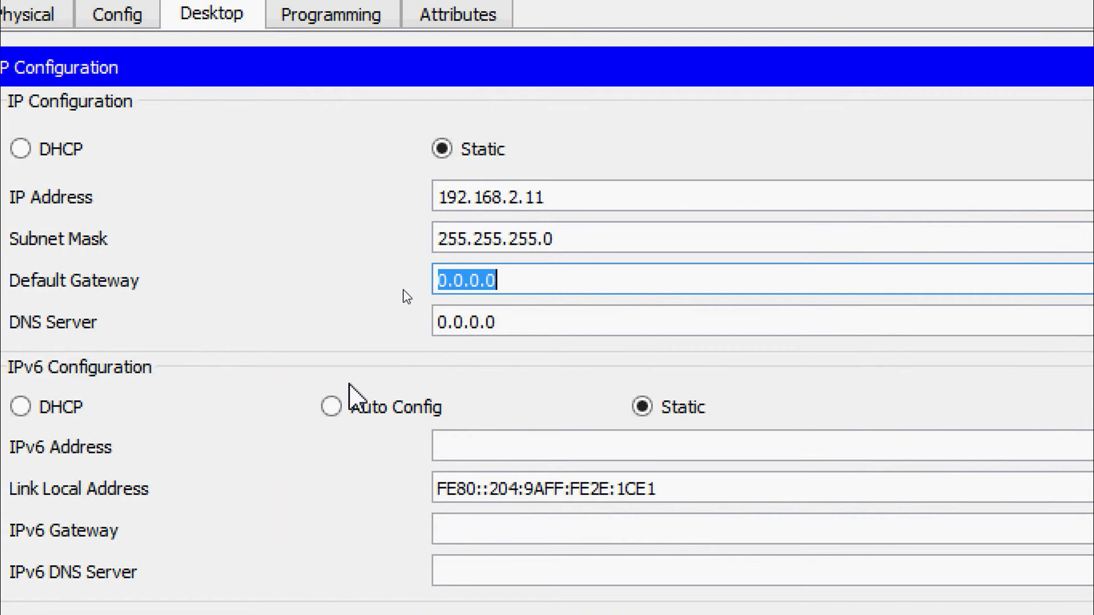
text(192)
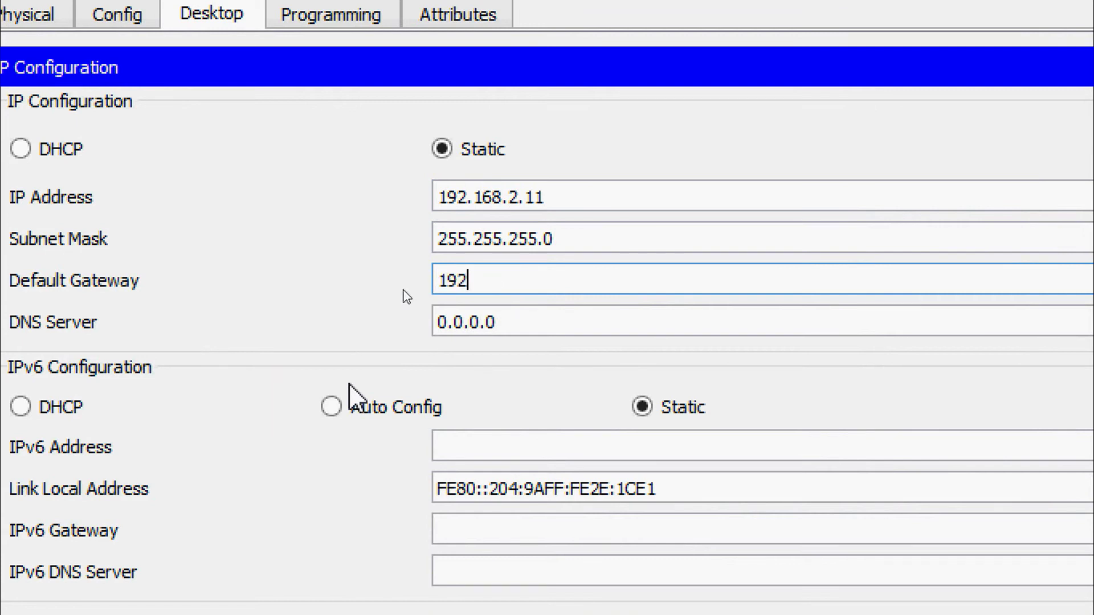
text(.168.2.1)
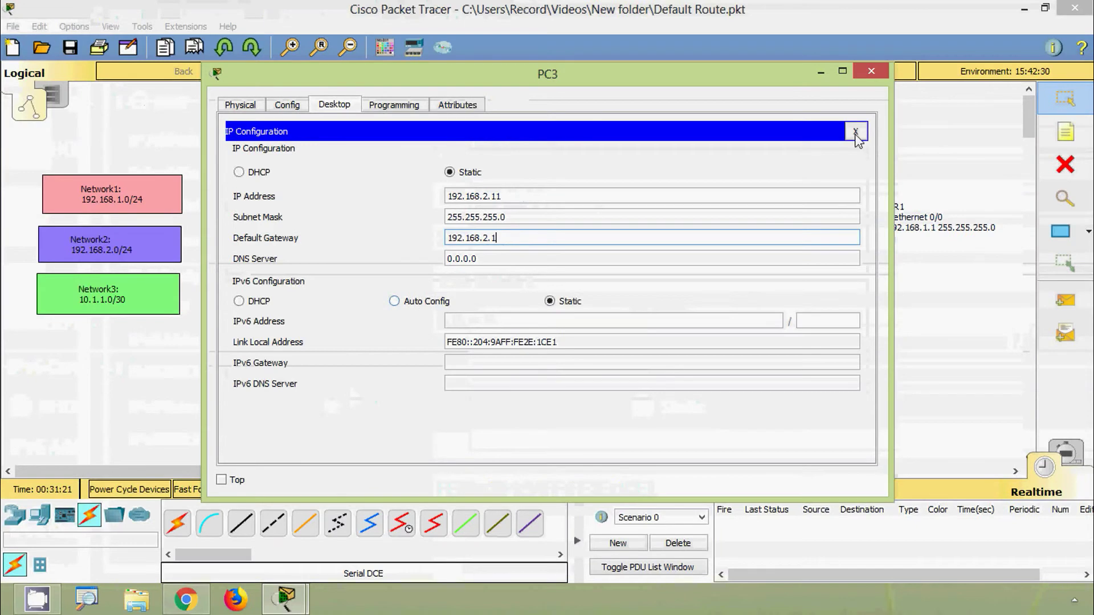
click(862, 74)
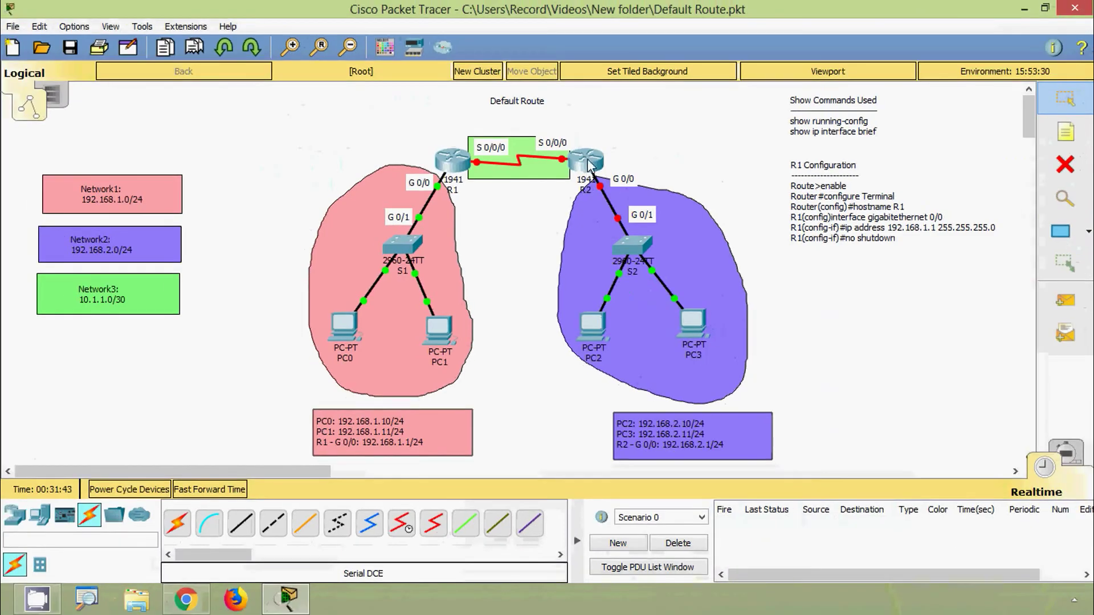
- Open router R2's command line, decline the initial configuration dialog and enter privileged mode with enable
click(590, 127)
click(450, 108)
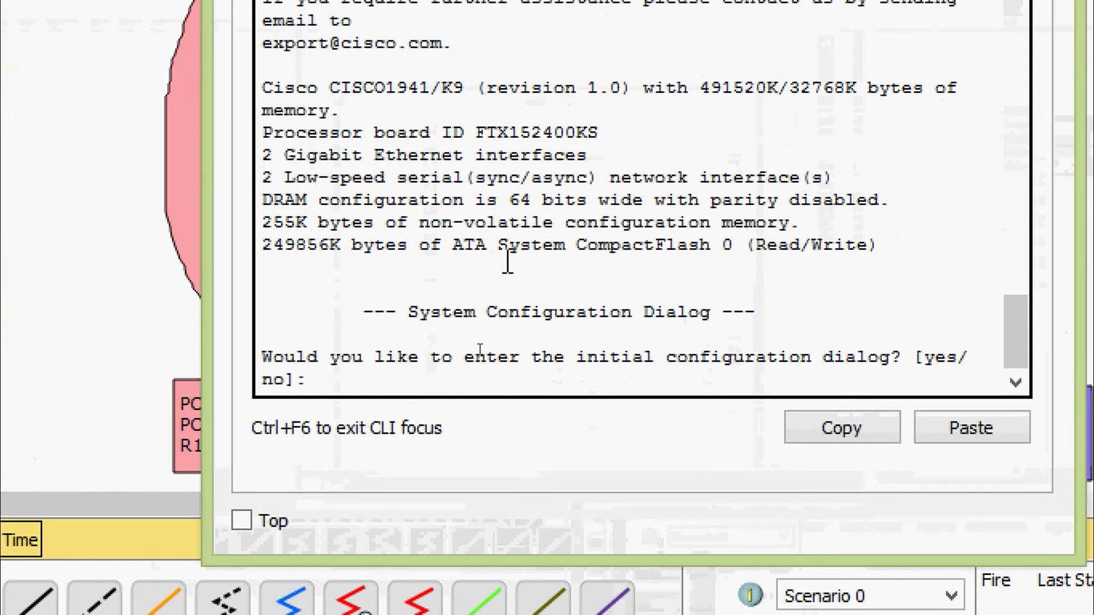
text(no)
key(Return)
key(Return)
text(ena)
key(Tab)
key(Return)
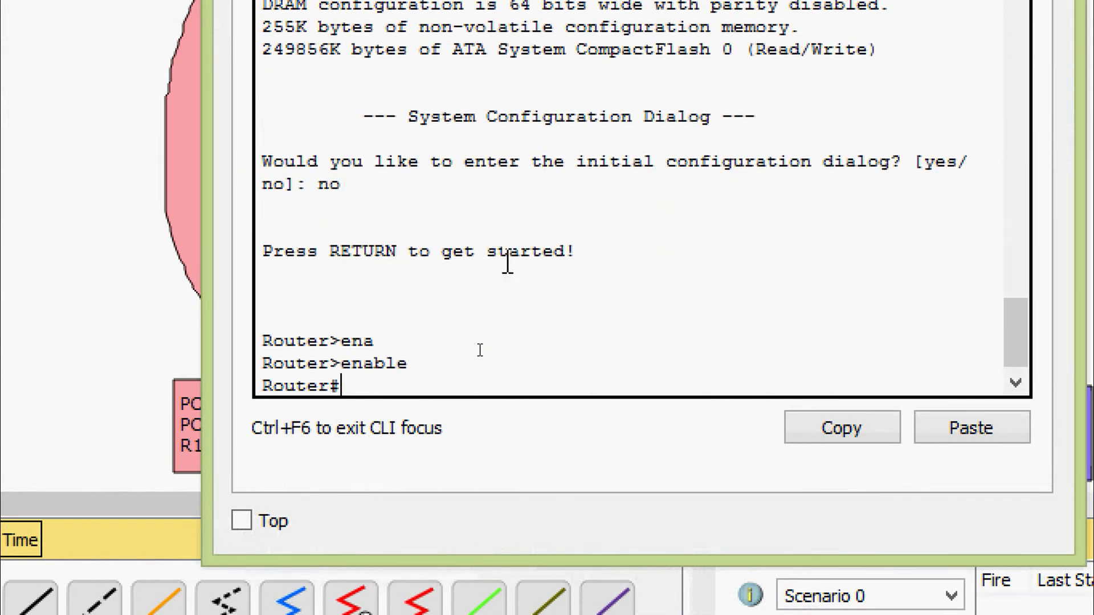
- Enter global configuration mode with configure terminal and set the router's hostname to R2
text(conf)
key(Tab)
text(t)
key(Tab)
key(Return)
key(Return)
text(ho)
key(Tab)
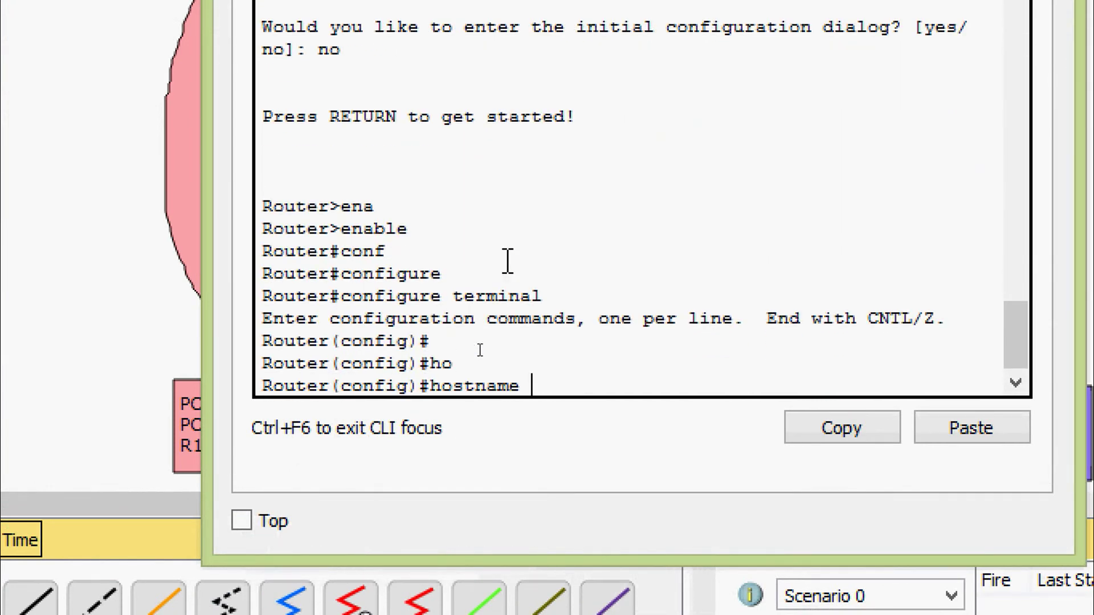
text(R2)
key(Return)
- Assign IP address 192.168.2.1 with mask 255.255.255.0 to R2's interface gigabitEthernet 0/0
text(inter)
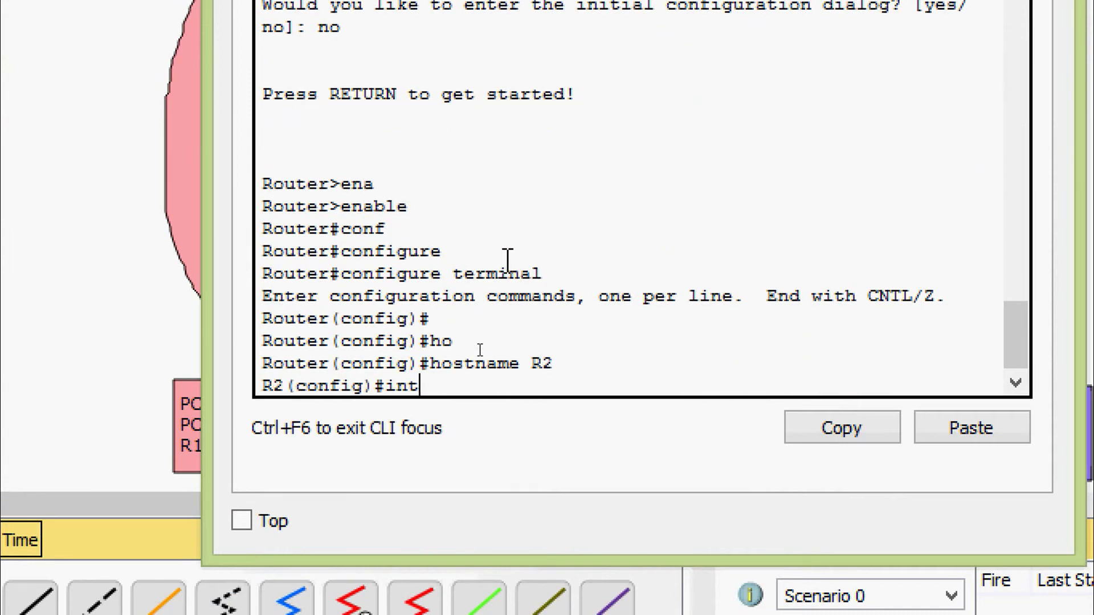
key(Tab)
text(g)
key(Tab)
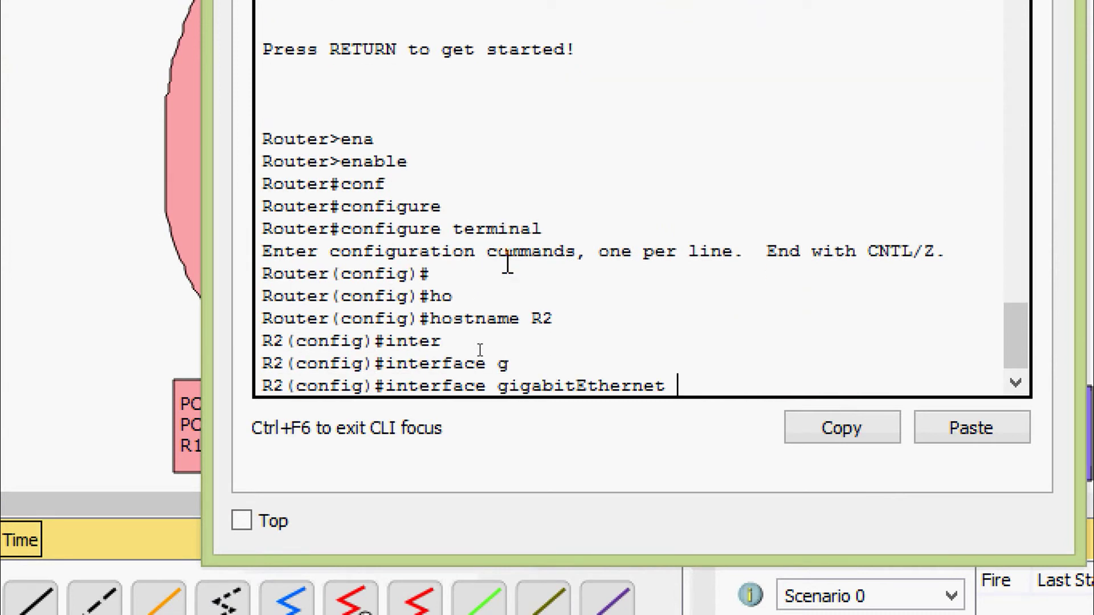
text(0/0)
key(Return)
text(ip)
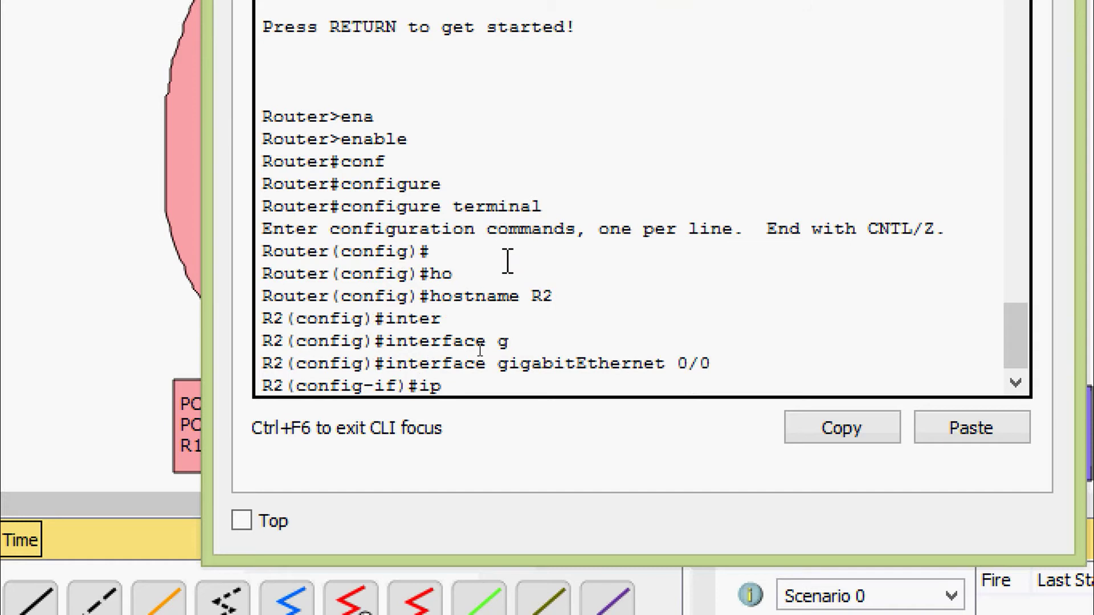
text( ad)
key(Tab)
text(192.1)
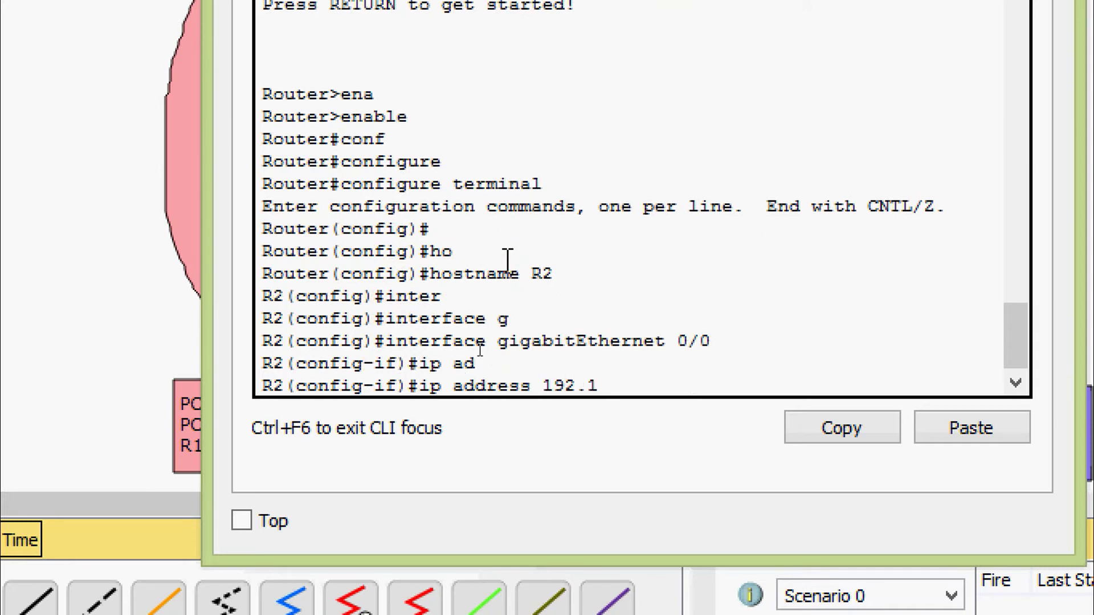
text(68.2.1 255)
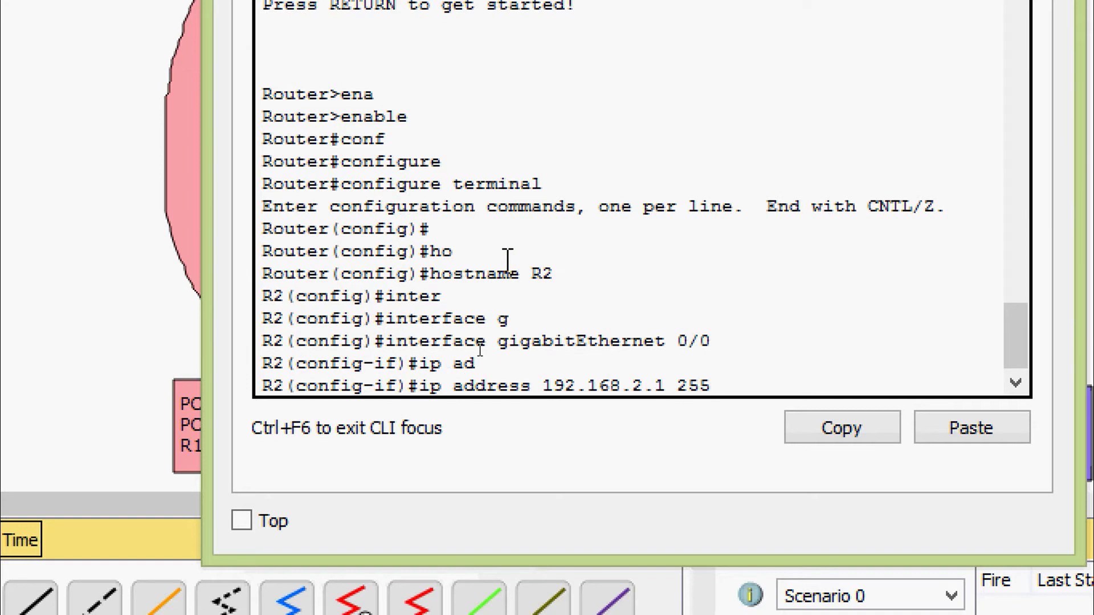
text(.255.255)
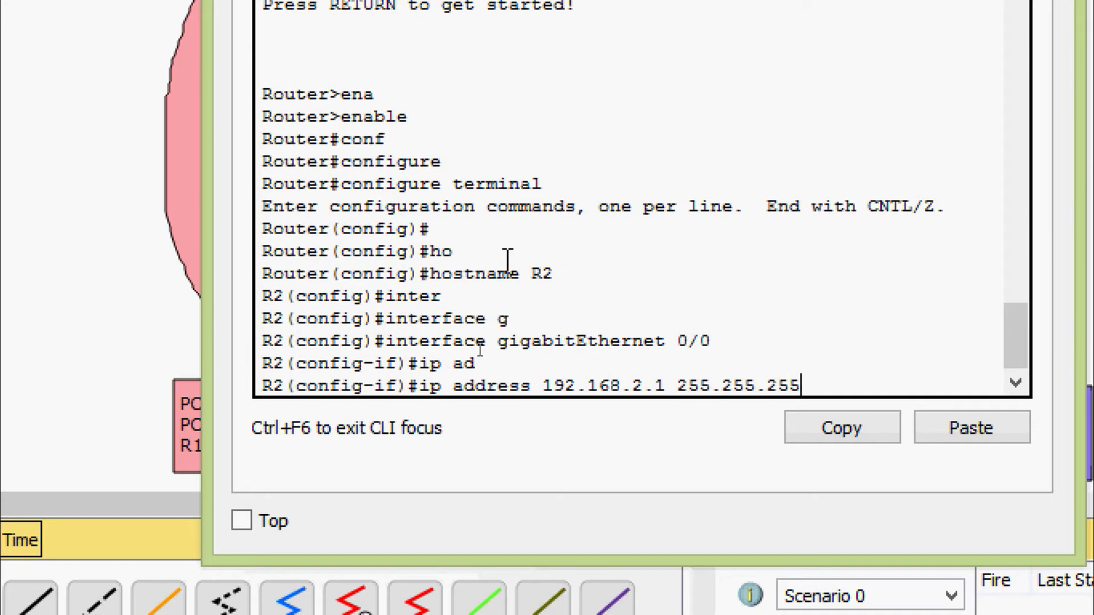
text(.0)
key(Return)
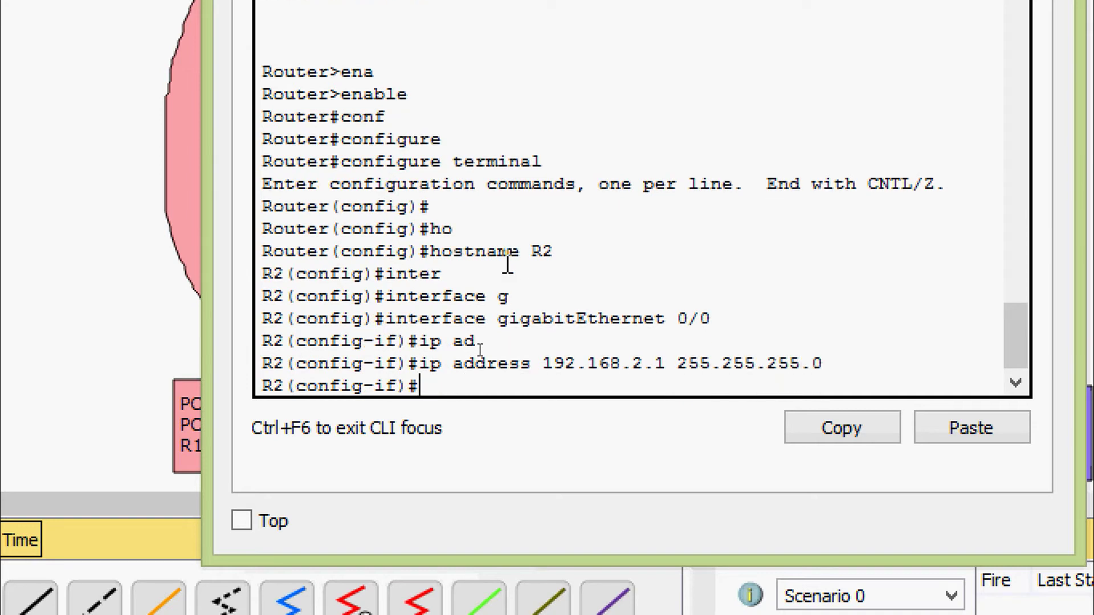
- Enable R2's gigabitEthernet 0/0 interface with no shutdown
text(no sh)
key(Tab)
key(Return)
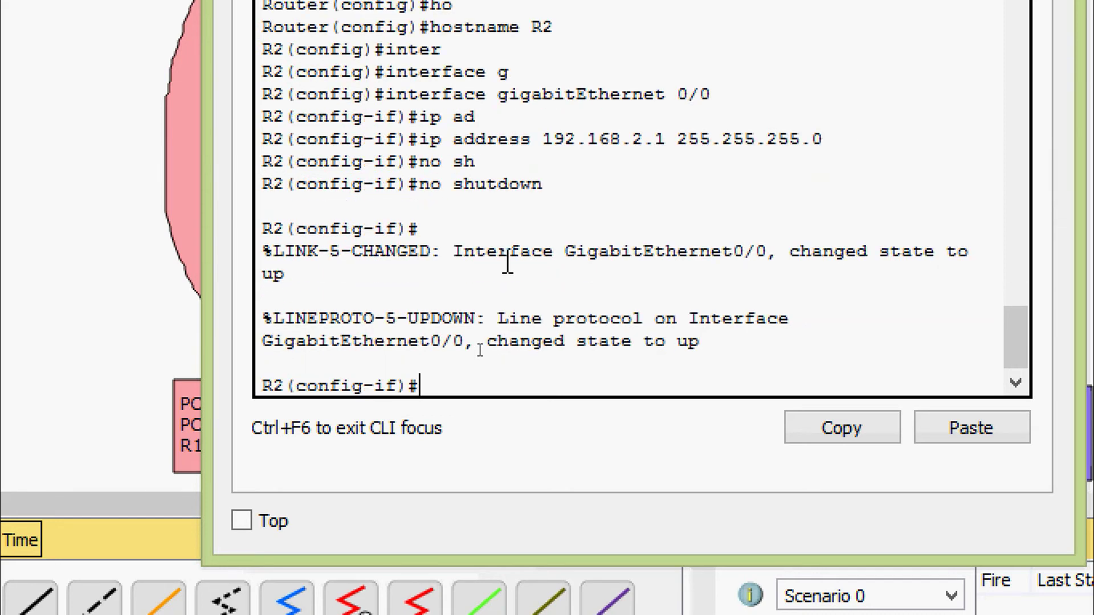
- Return R2 to privileged mode and save its settings with copy running-config startup-config, accepting the default filename
key(ctrl+z)
text(cop)
key(Tab)
text(r)
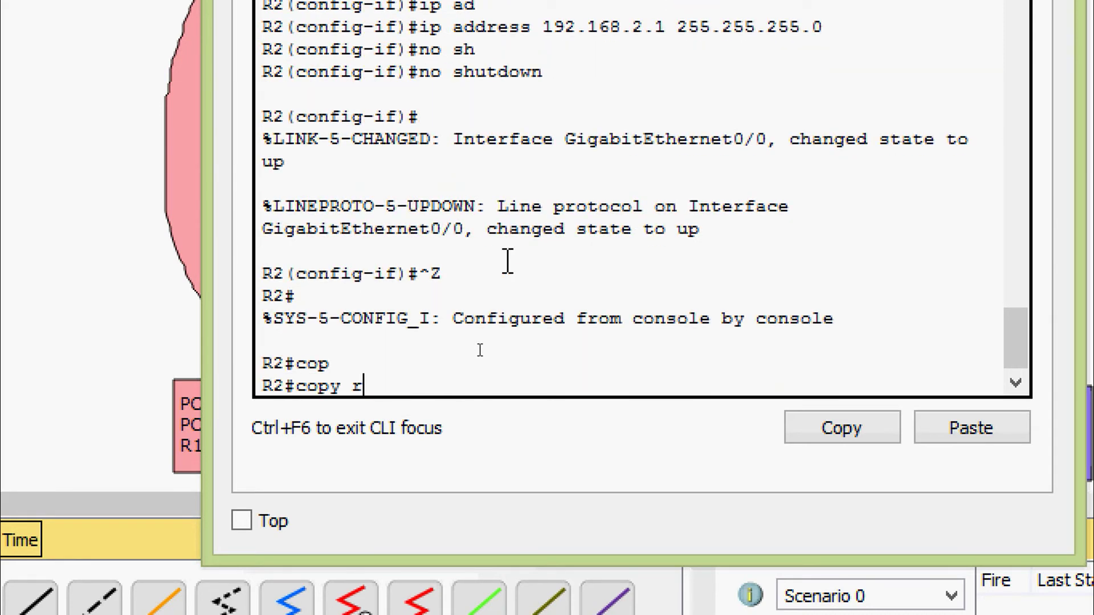
key(Tab)
text(st)
key(Tab)
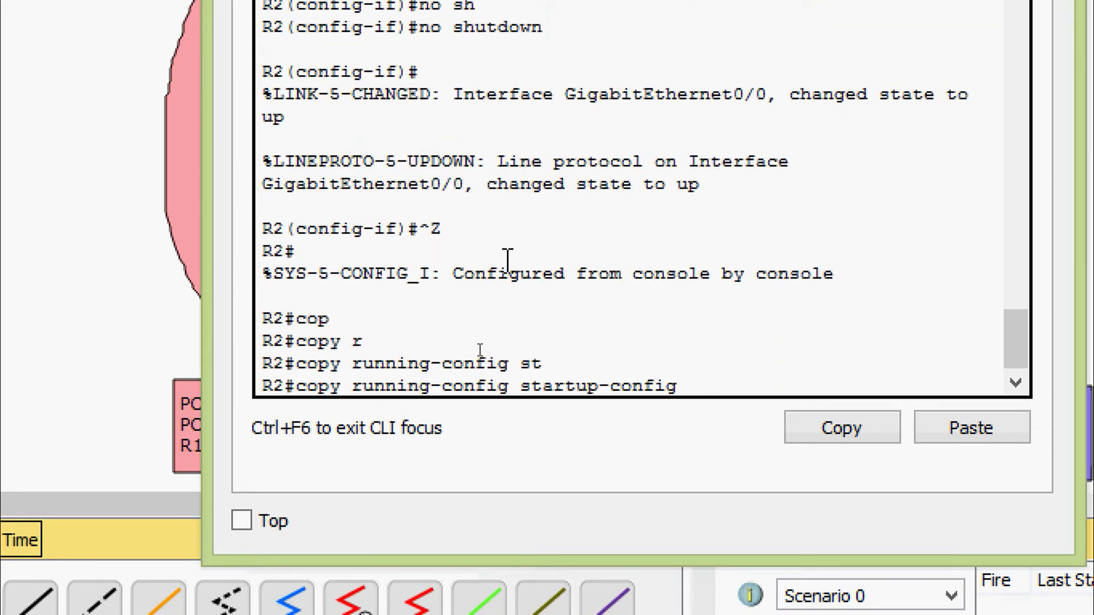
key(Return)
key(Return)
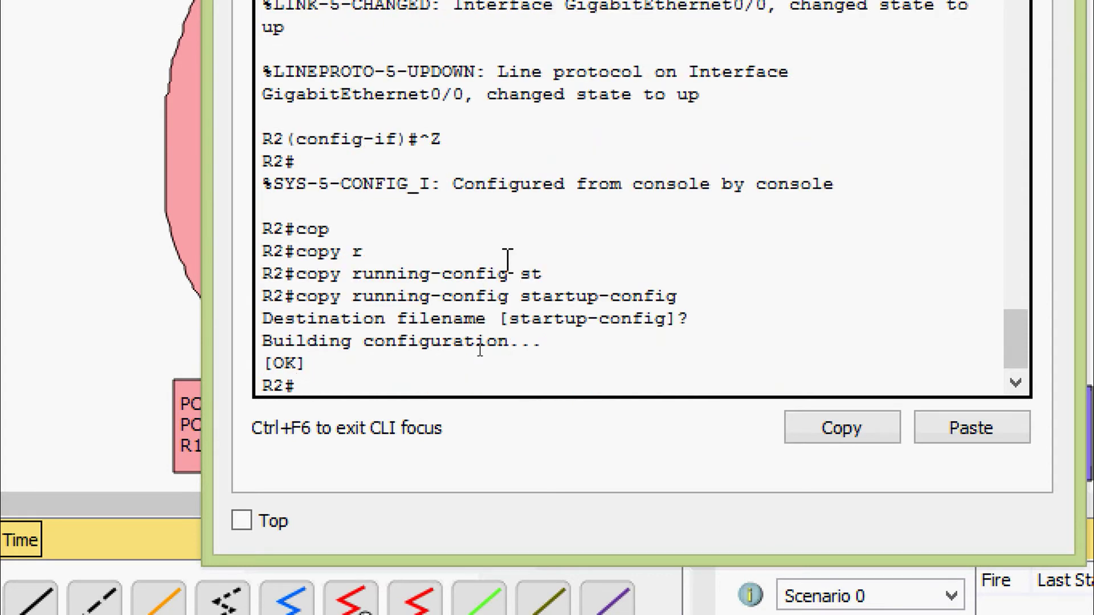
- Display R2's running configuration and check the IP address and subnet mask of GigabitEthernet0/0
text(sh)
key(Tab)
text(run)
key(Return)
key(space)
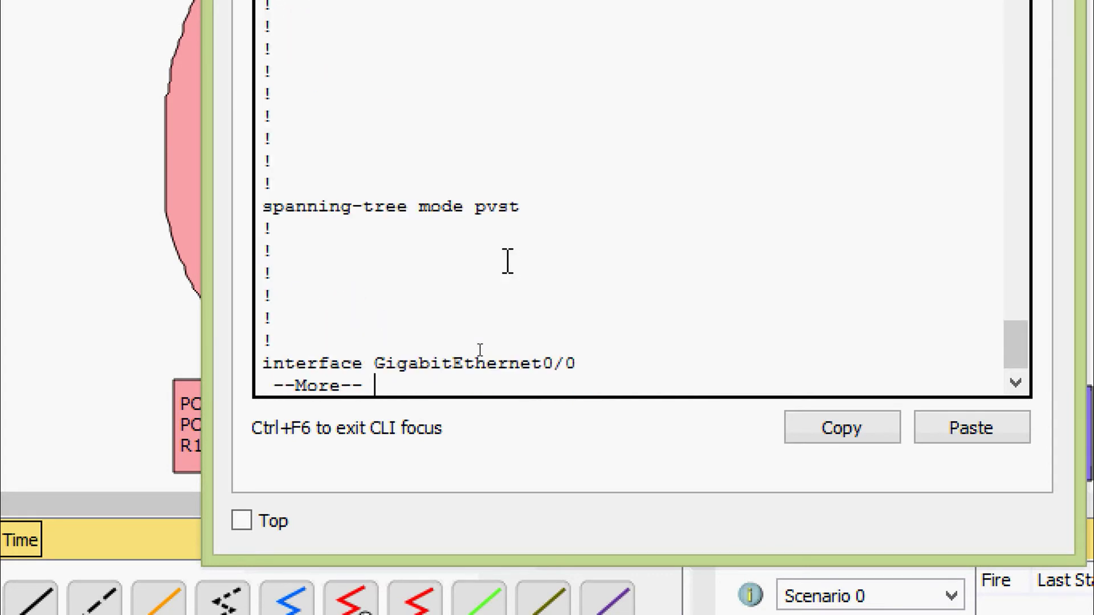
key(space)
scroll(508, 262, up, 3)
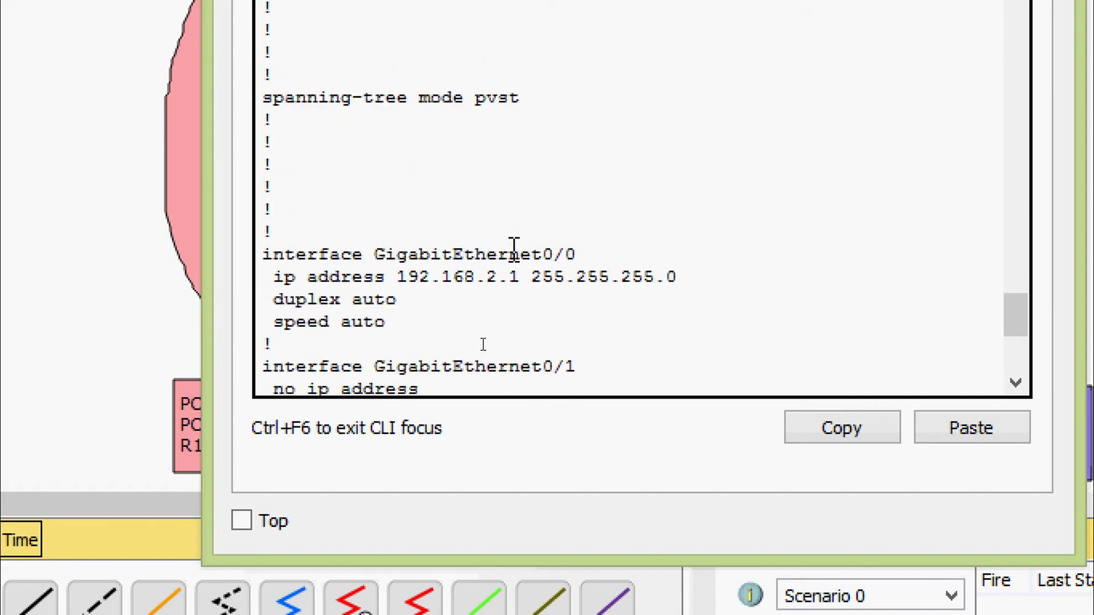
drag(396, 278, 697, 276)
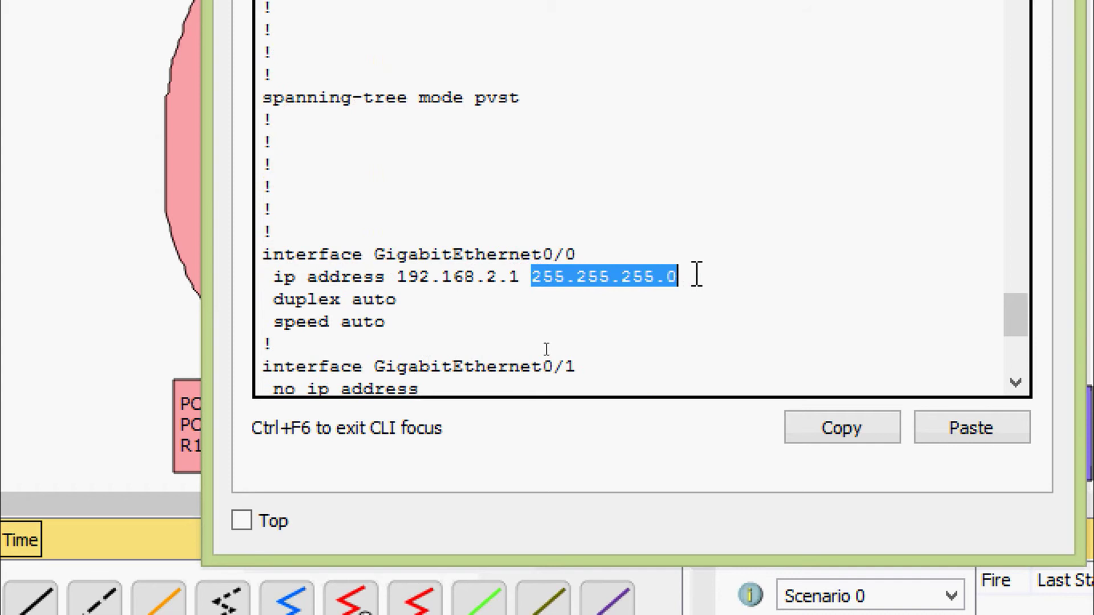
click(585, 251)
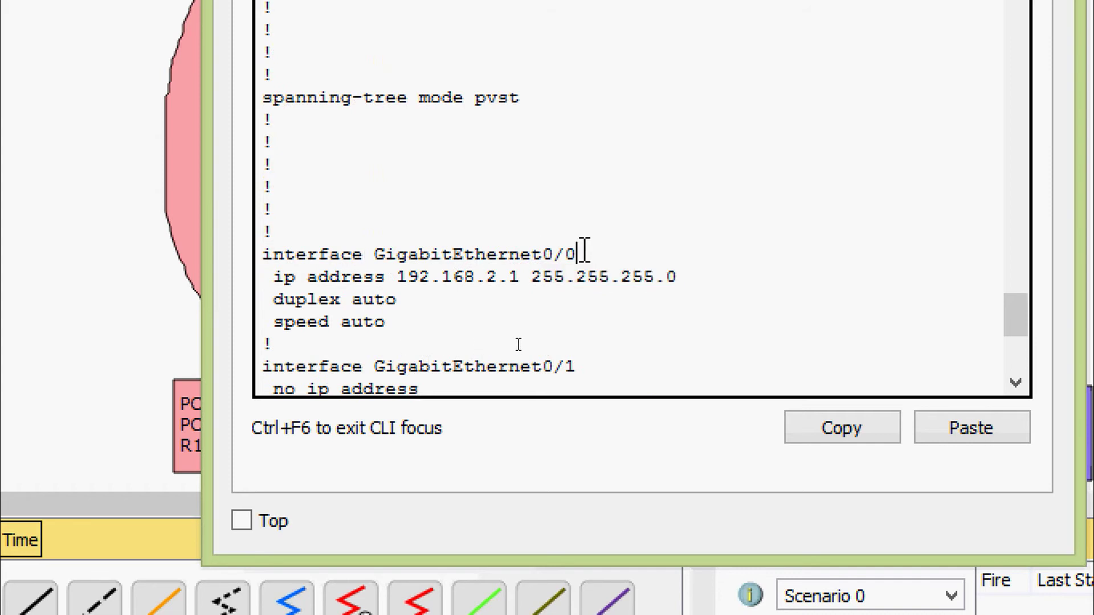
key(Return)
- Run show ip interface brief on R2, widen the window to read the interface table, and close R2's window
text(sh)
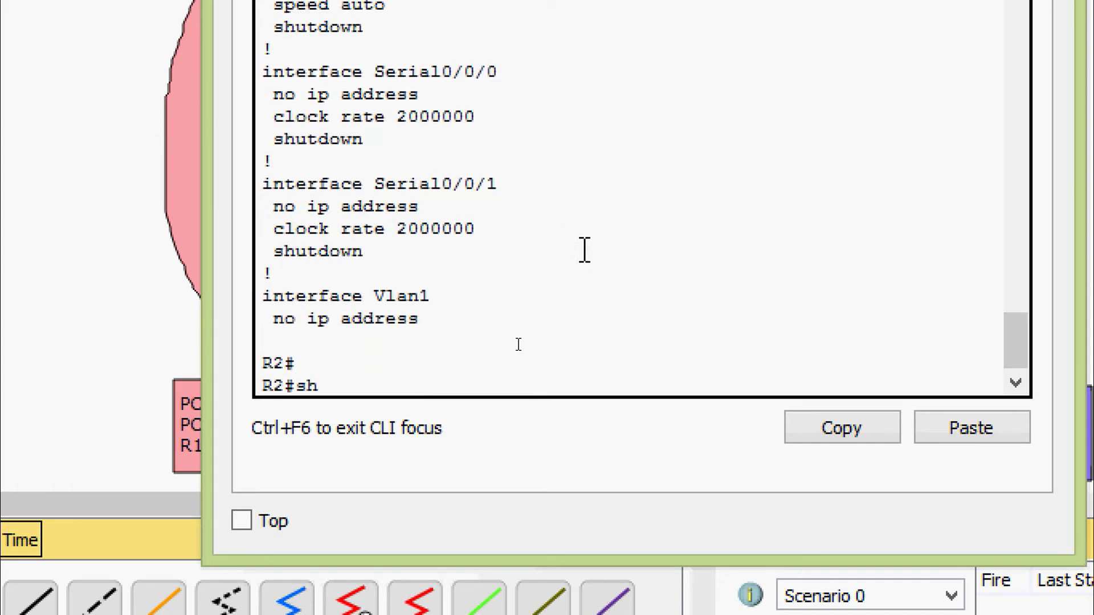
key(Tab)
text(ip inter)
key(Tab)
text(b)
key(Tab)
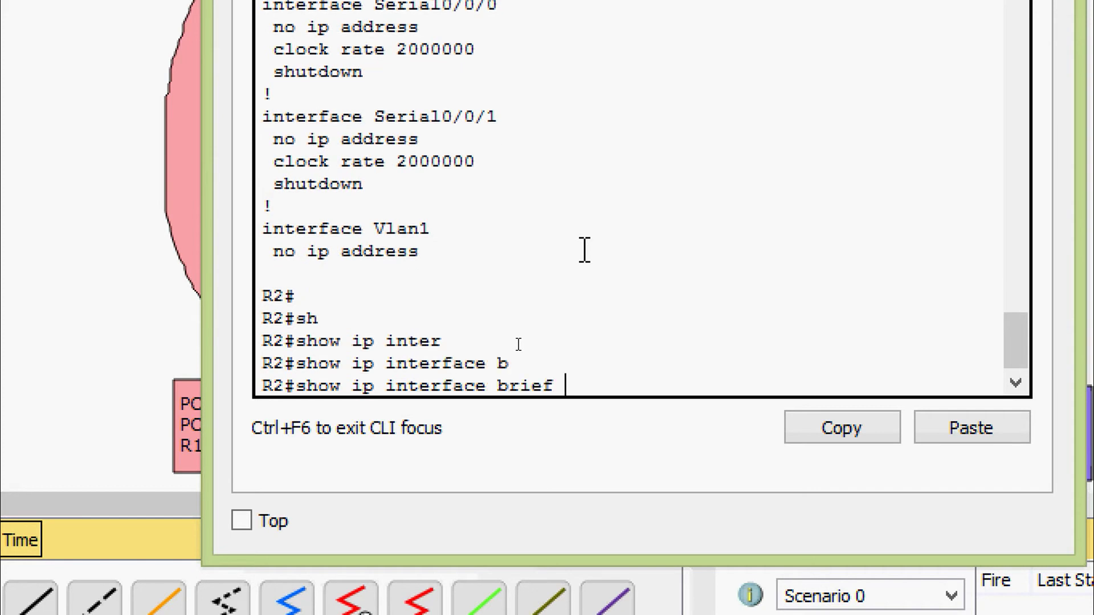
key(Return)
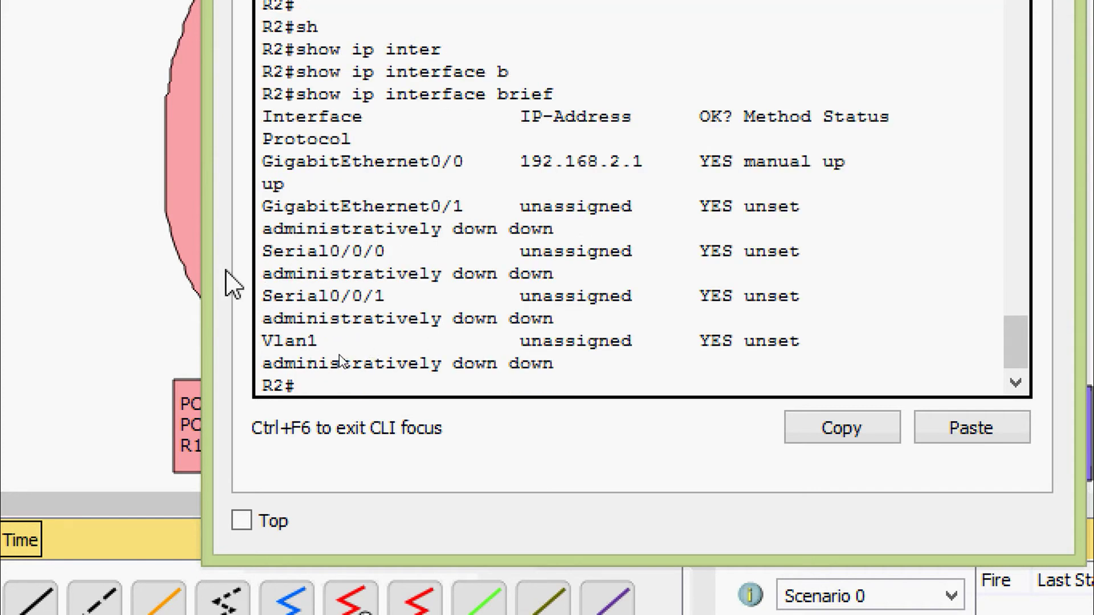
drag(211, 276, 5, 276)
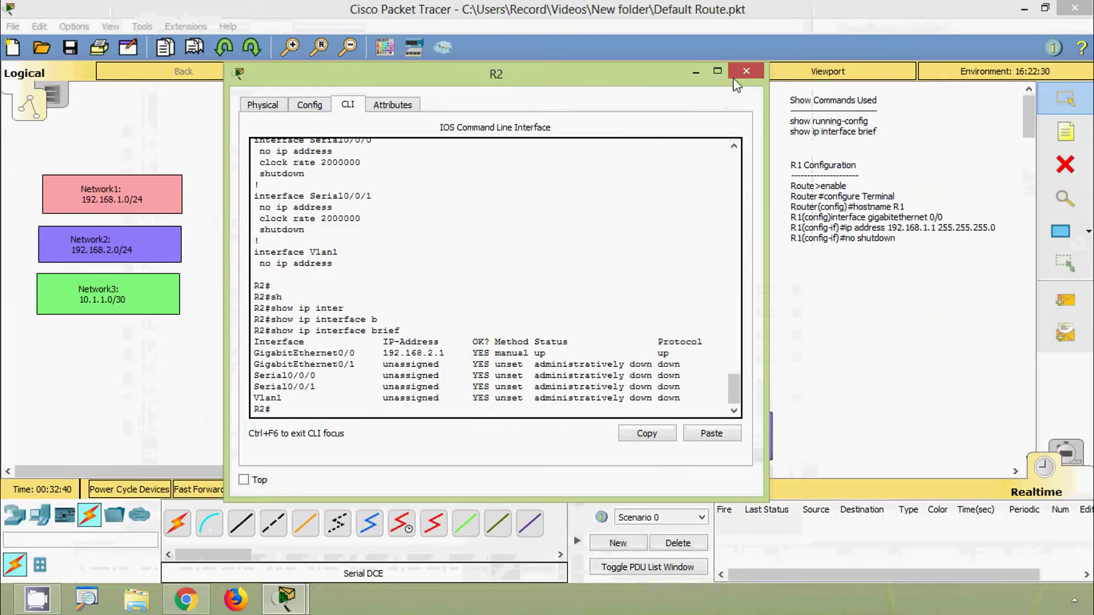
click(739, 83)
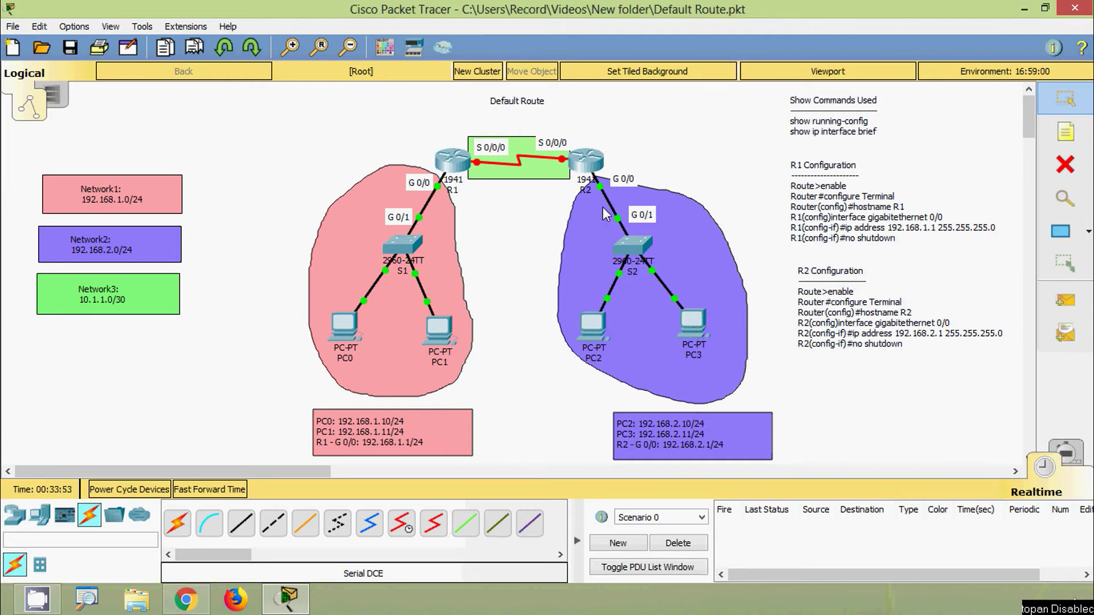
- Ping PC3's address 192.168.2.11 from PC2's command prompt
click(588, 319)
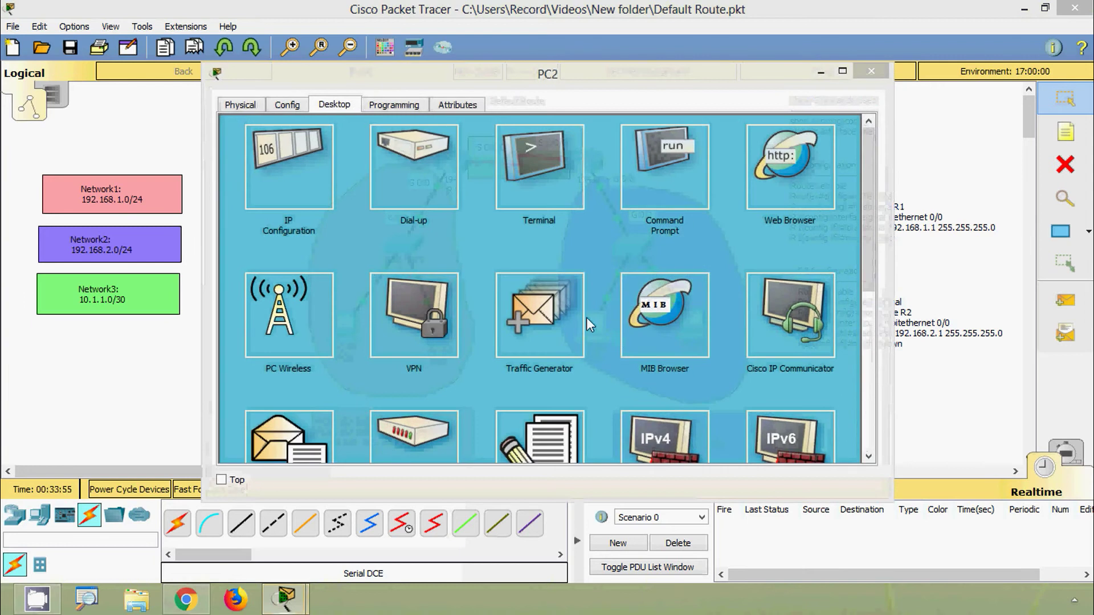
click(657, 203)
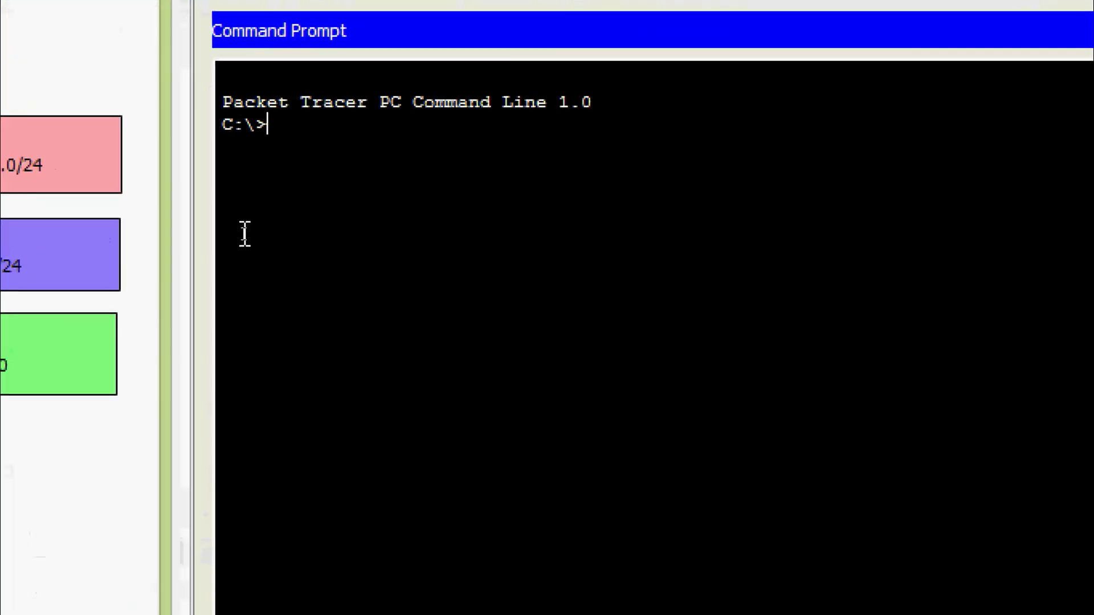
text(ping 192.168)
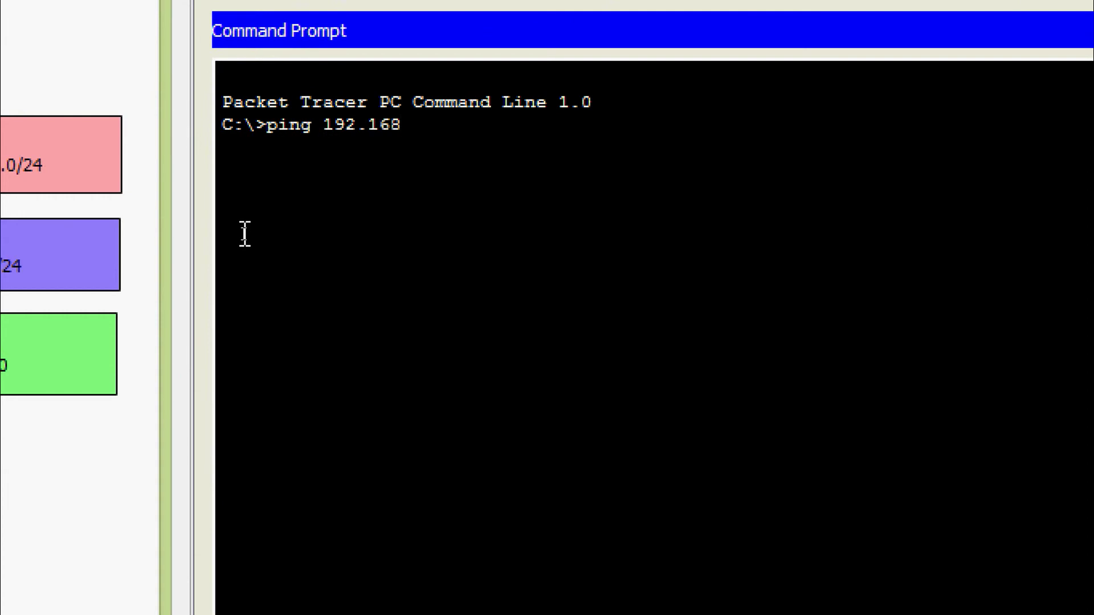
text(.2.11)
key(Return)
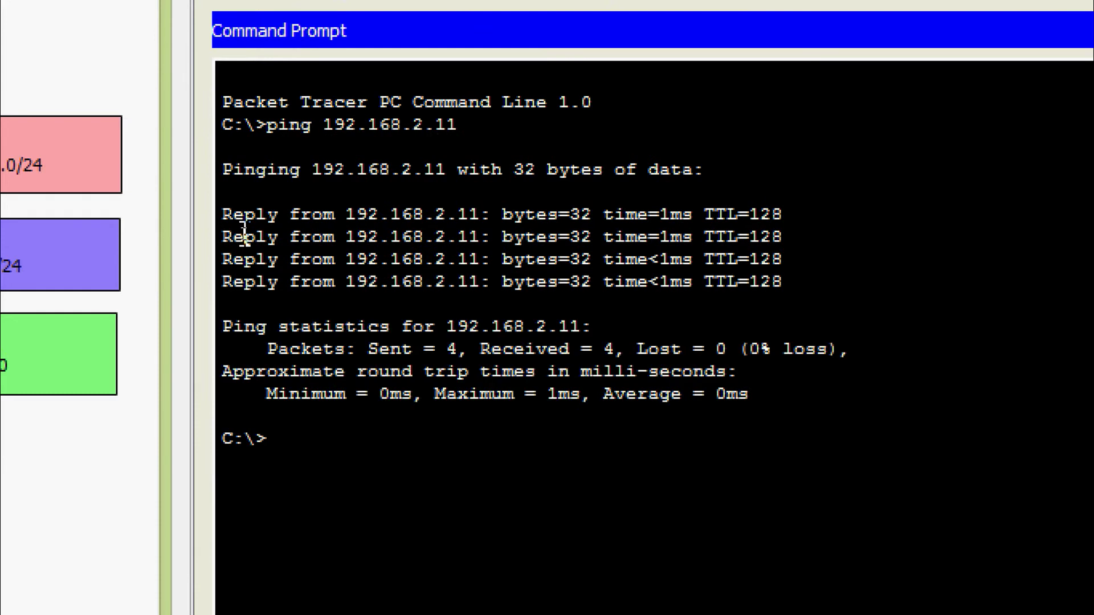
- Ping the gateway address 192.168.2.1 from PC2's command prompt and close PC2's window
text(ping 192.168)
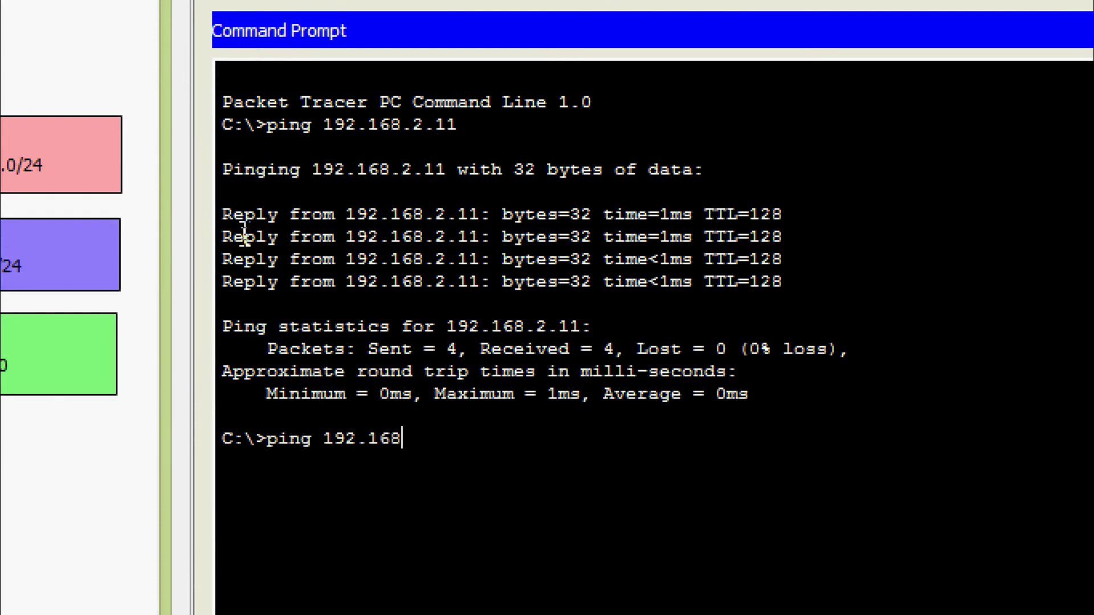
text(.2.1)
key(Return)
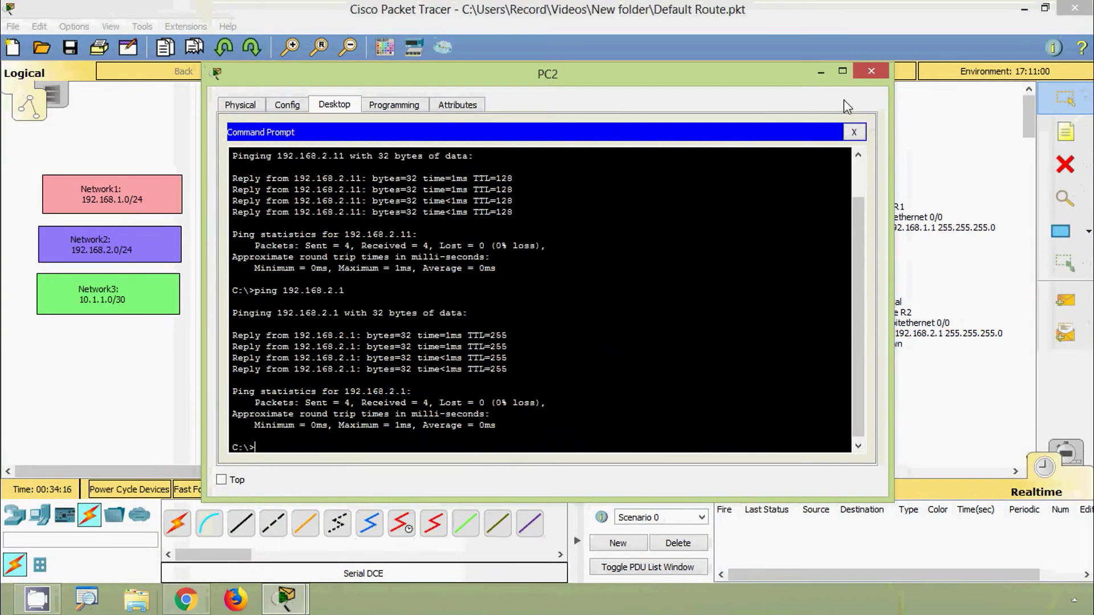
click(882, 63)
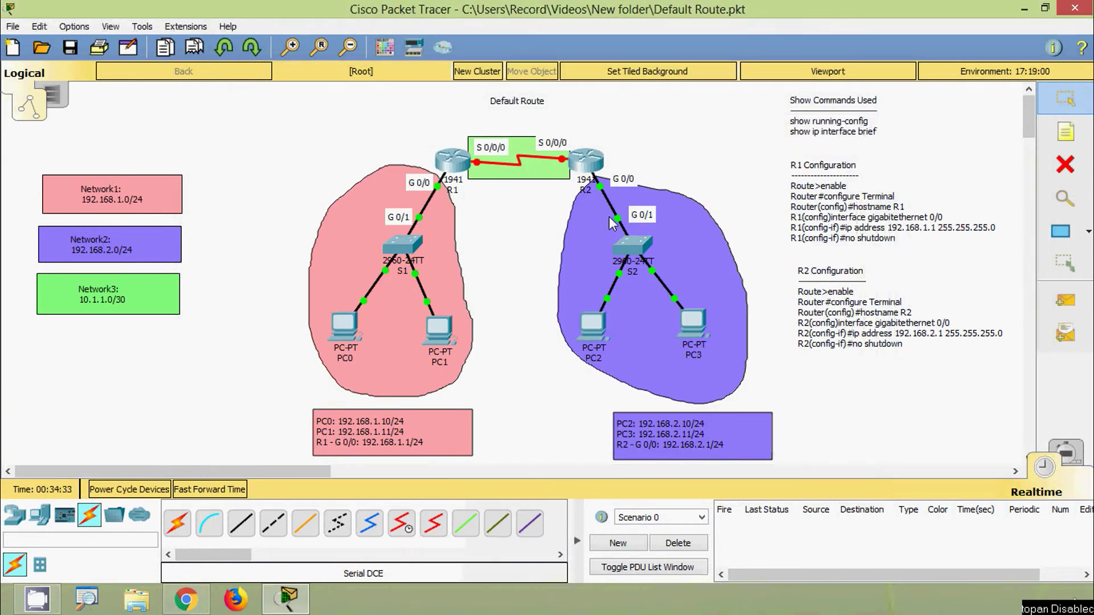
- Ping the gateway address 192.168.2.1 from PC3's command prompt and close PC3's window
click(690, 322)
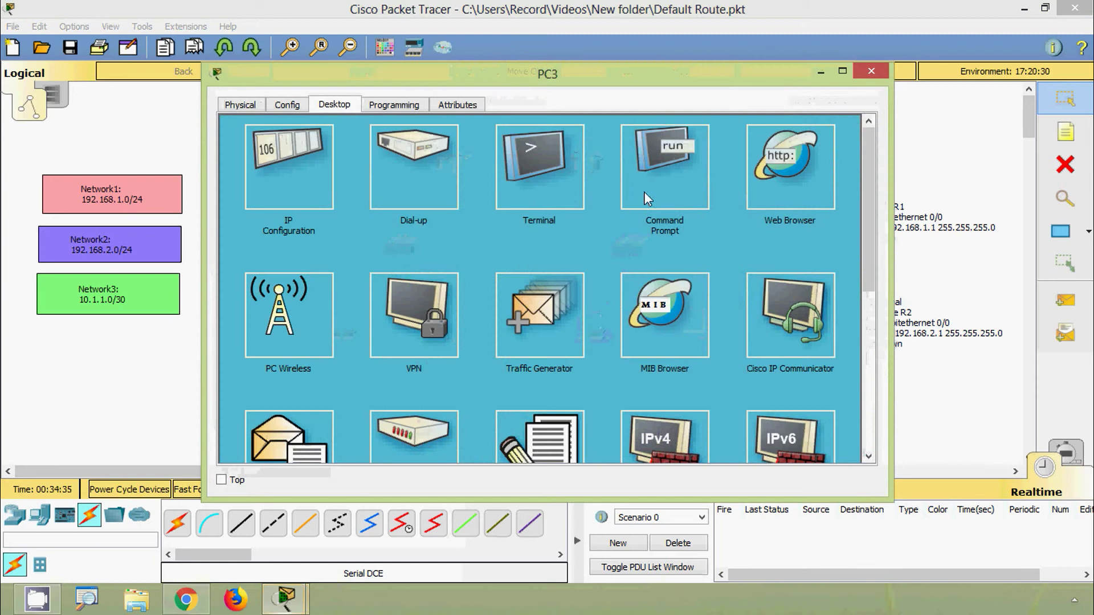
click(647, 199)
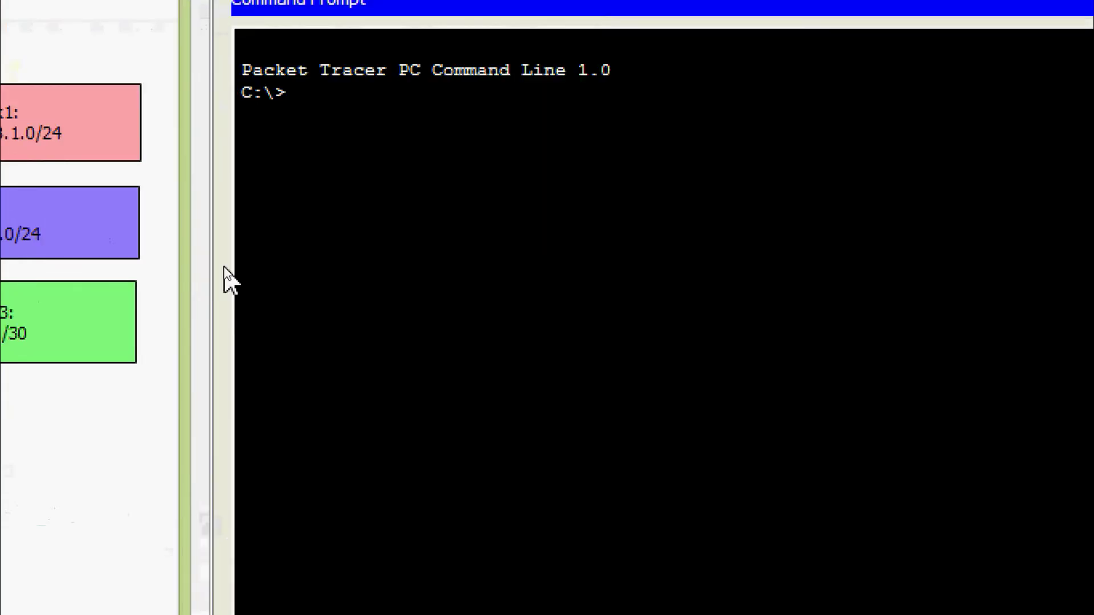
text(ping 192)
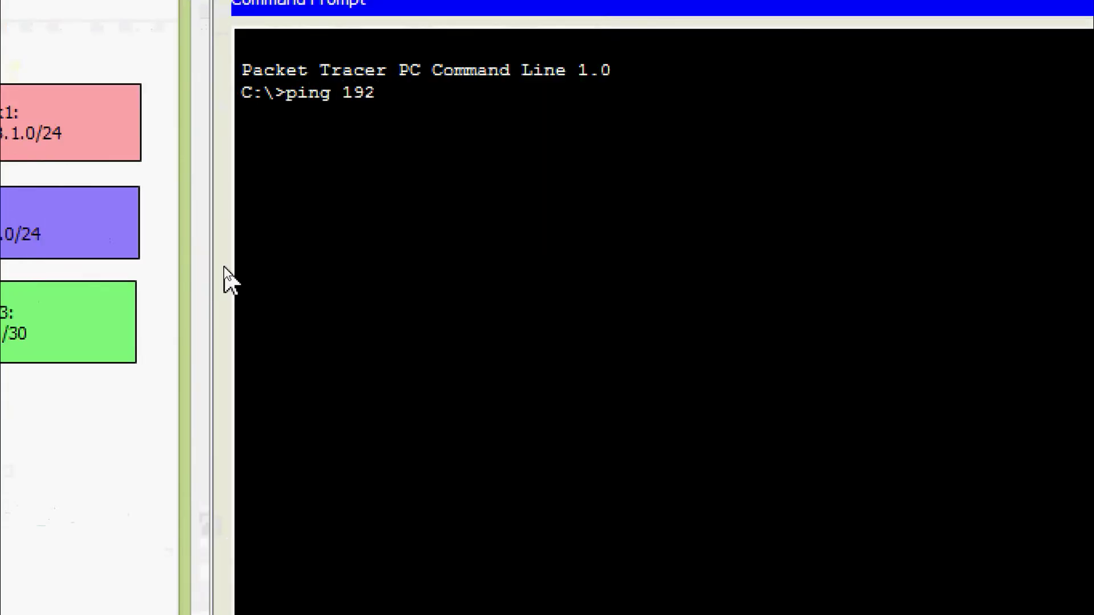
text(.168.2.1)
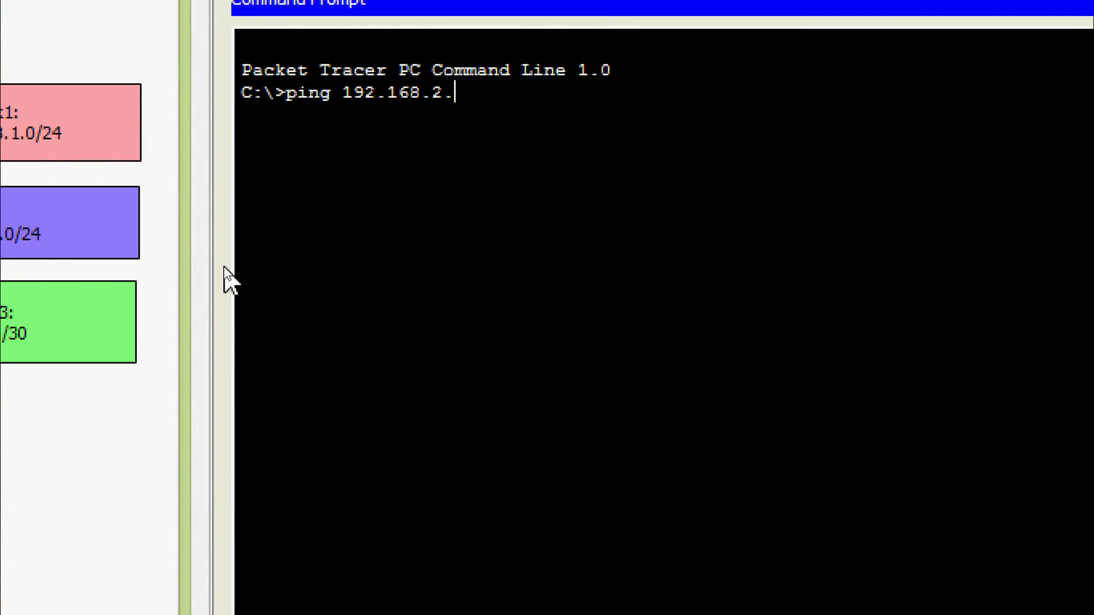
key(Return)
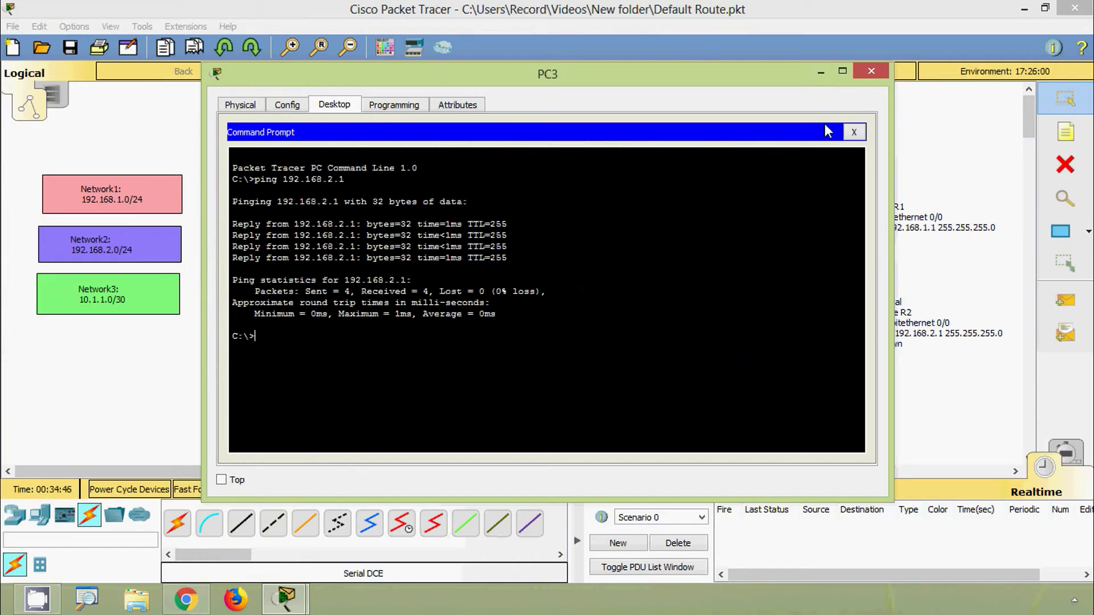
click(871, 71)
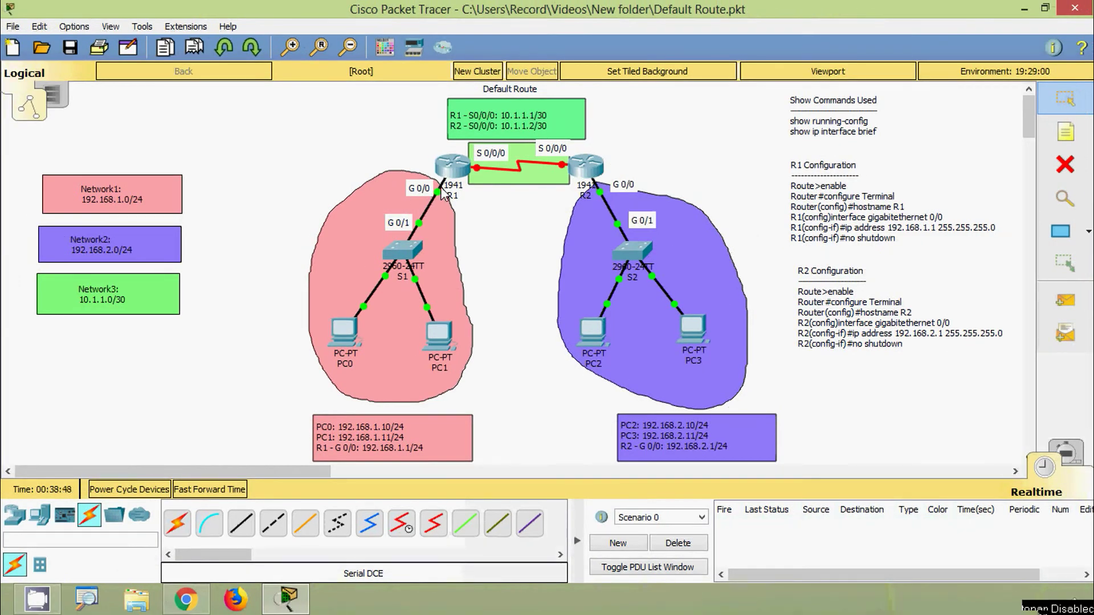
- Open R1's command line and enter privileged mode followed by global configuration mode
click(449, 174)
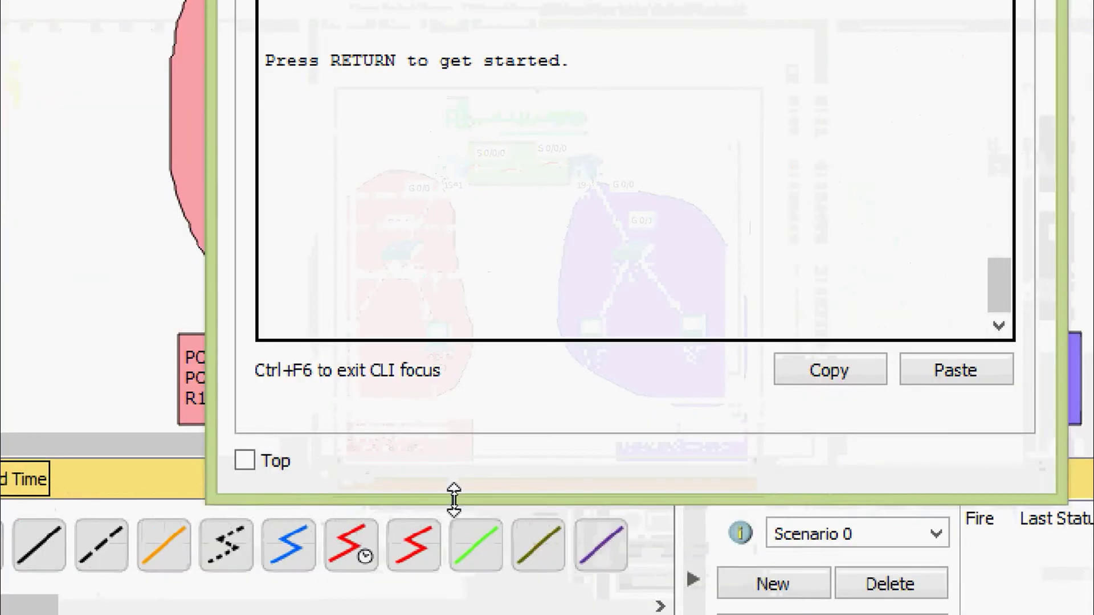
key(Return)
text(ena)
key(Tab)
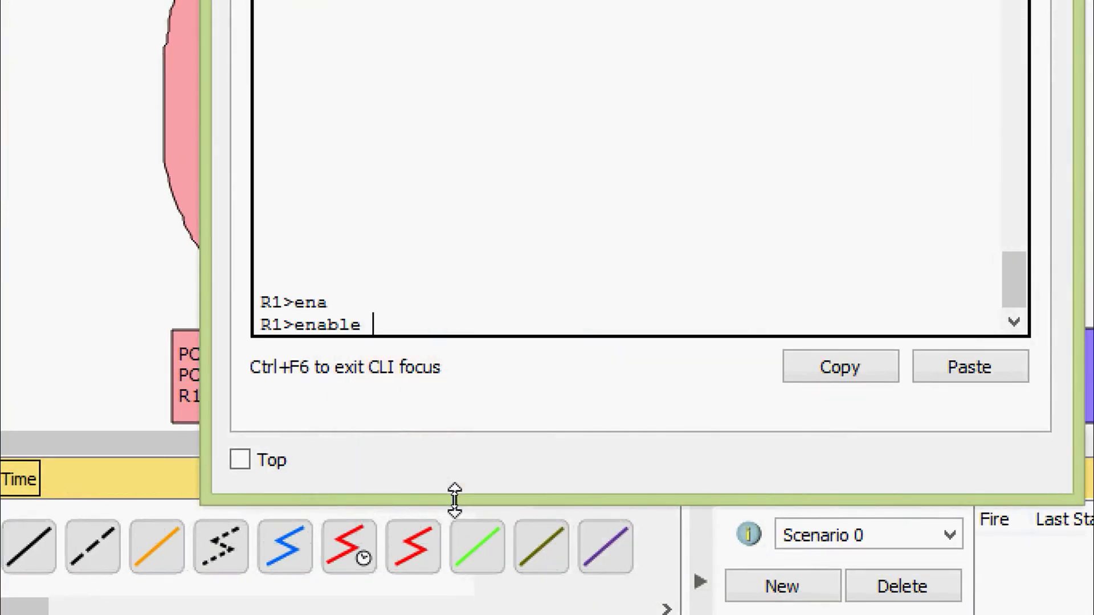
key(Return)
text(conf)
key(Tab)
text(t)
key(Tab)
key(Return)
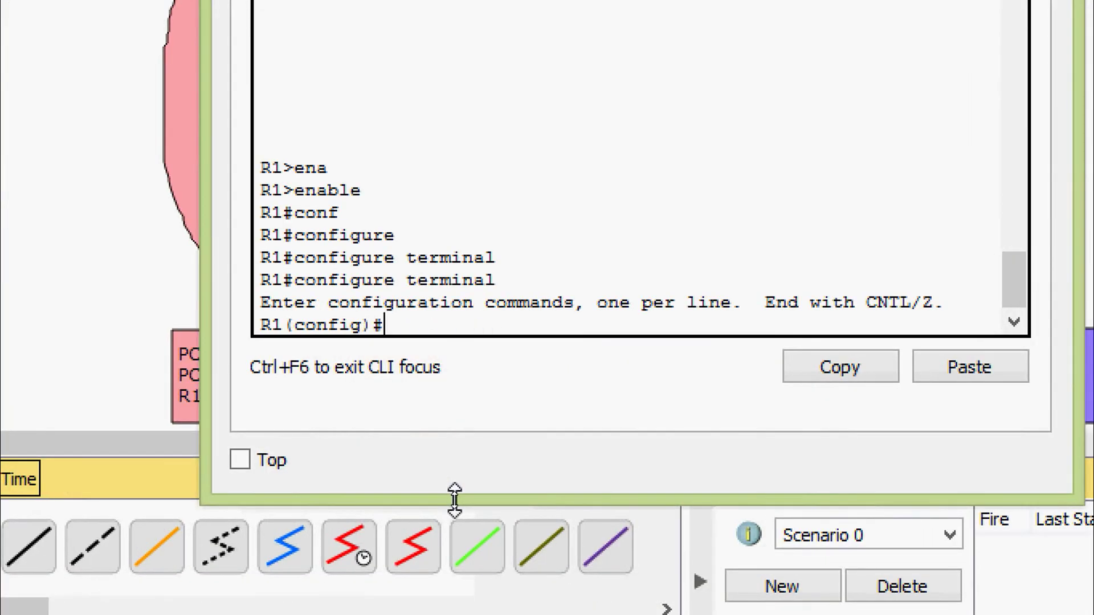
- Assign R1's serial 0/0/0 interface the IP address 10.1.1.1 with subnet mask 255.255.255.252
text(inter)
key(Tab)
text(ser)
key(Tab)
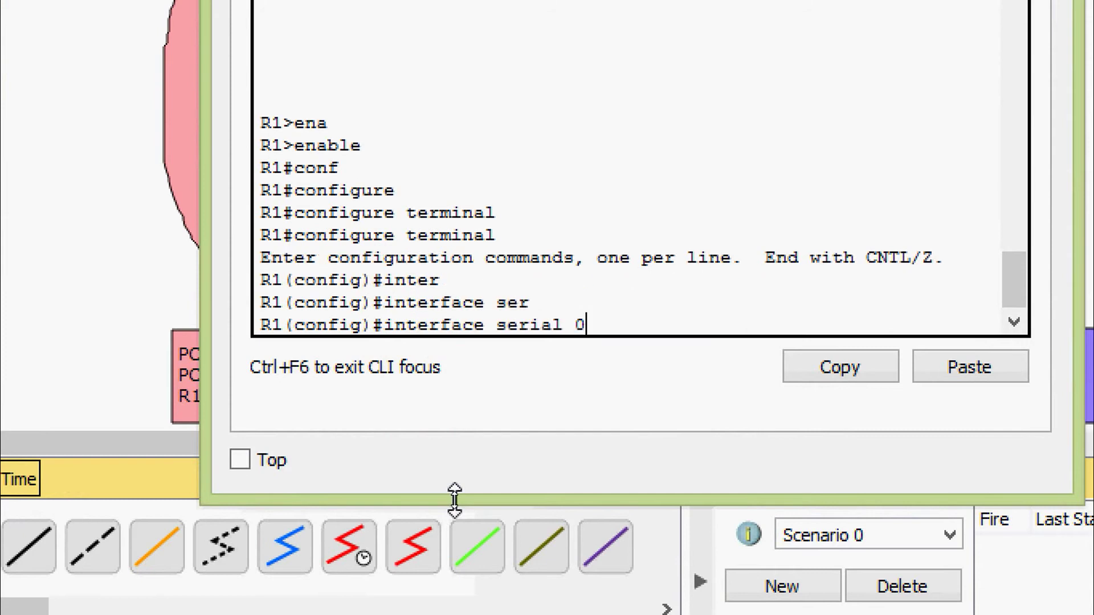
text(0/0)
key(Return)
text(ip ad)
key(Tab)
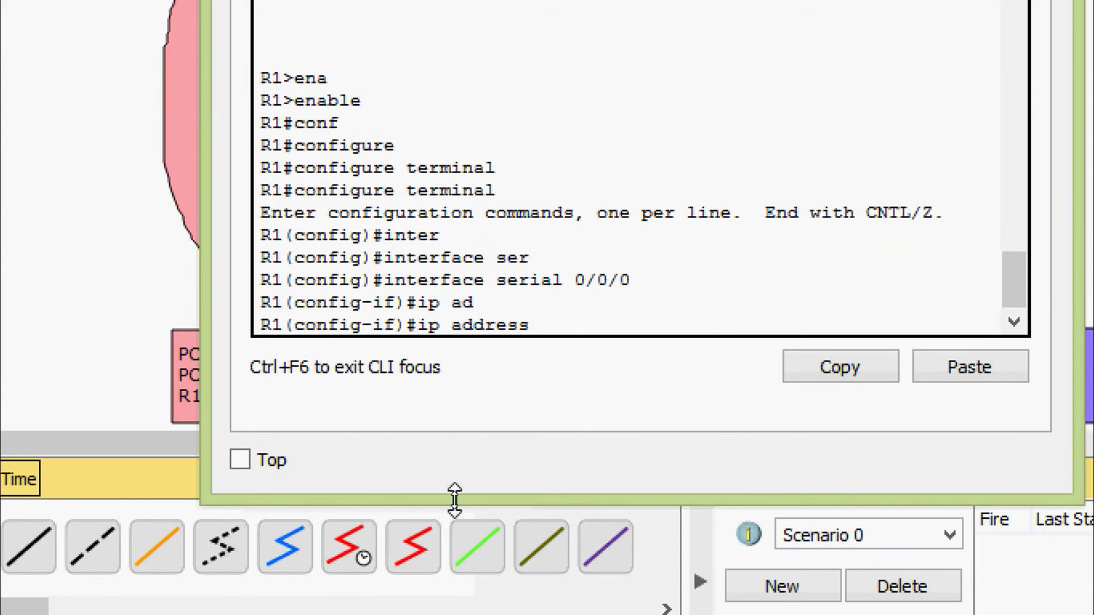
text(10.1.1.1 255.255.)
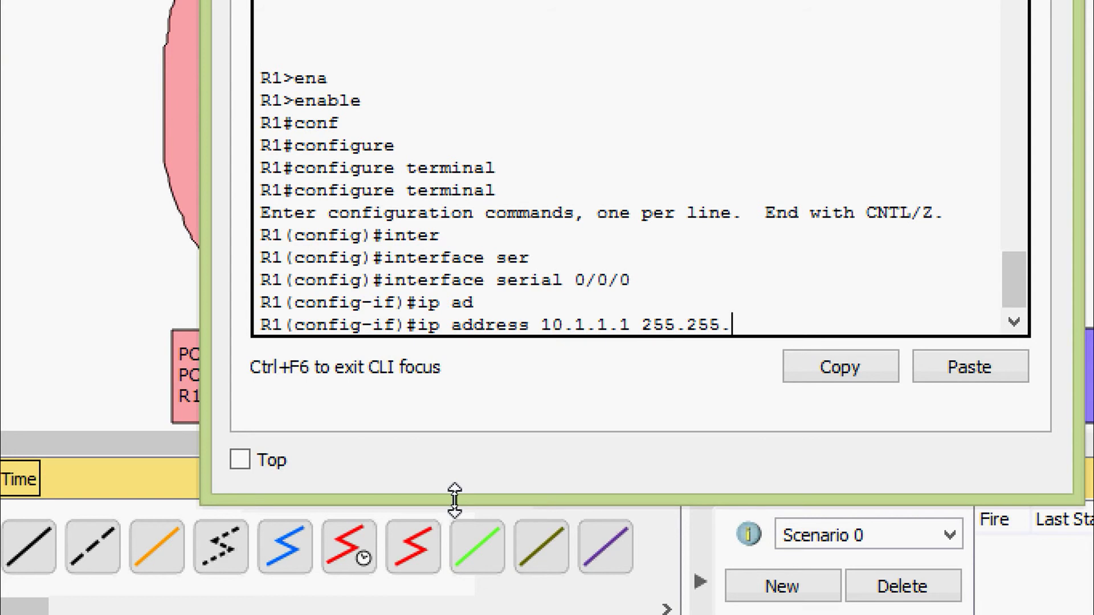
text(255.252)
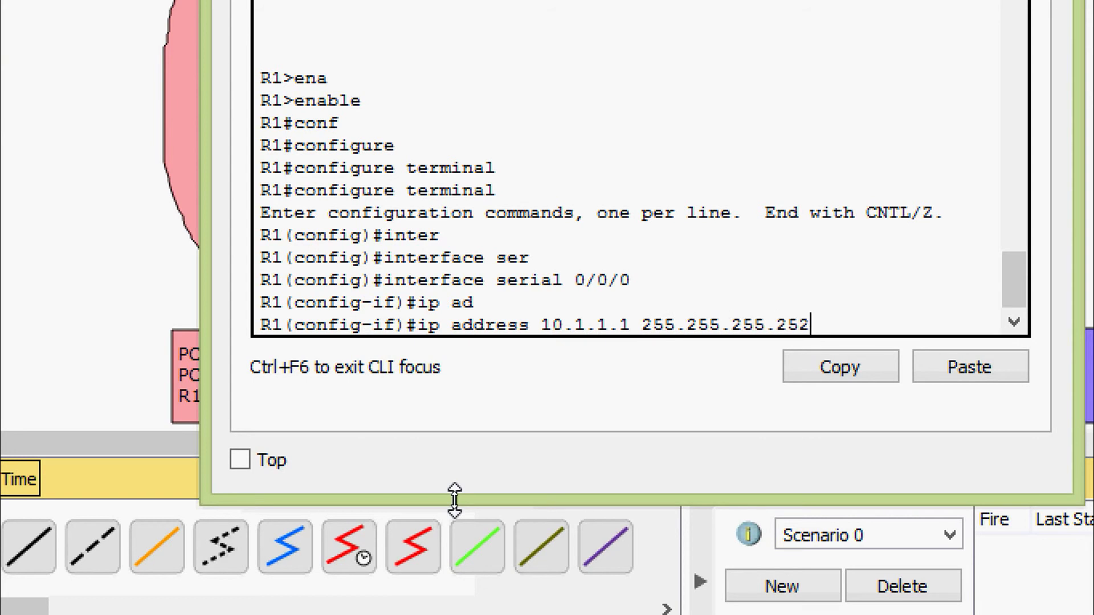
key(Return)
- Enable R1's serial 0/0/0 interface with no shutdown and return to privileged mode
text(no sh)
key(Tab)
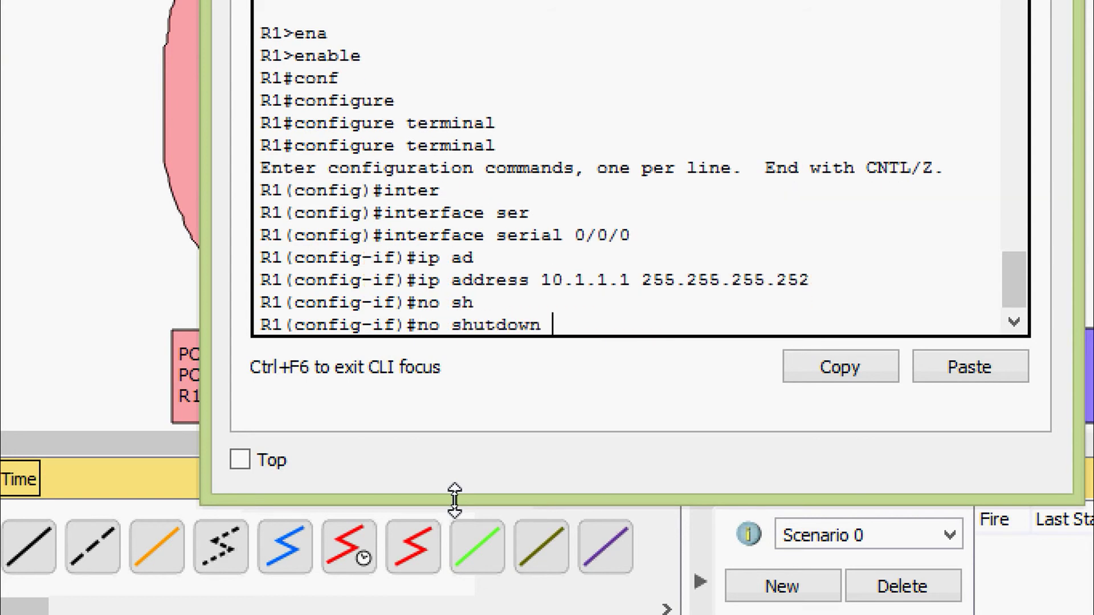
key(Return)
key(ctrl+z)
- Save R1's settings with copy running-config startup-config, accepting the default destination filename
text(sh)
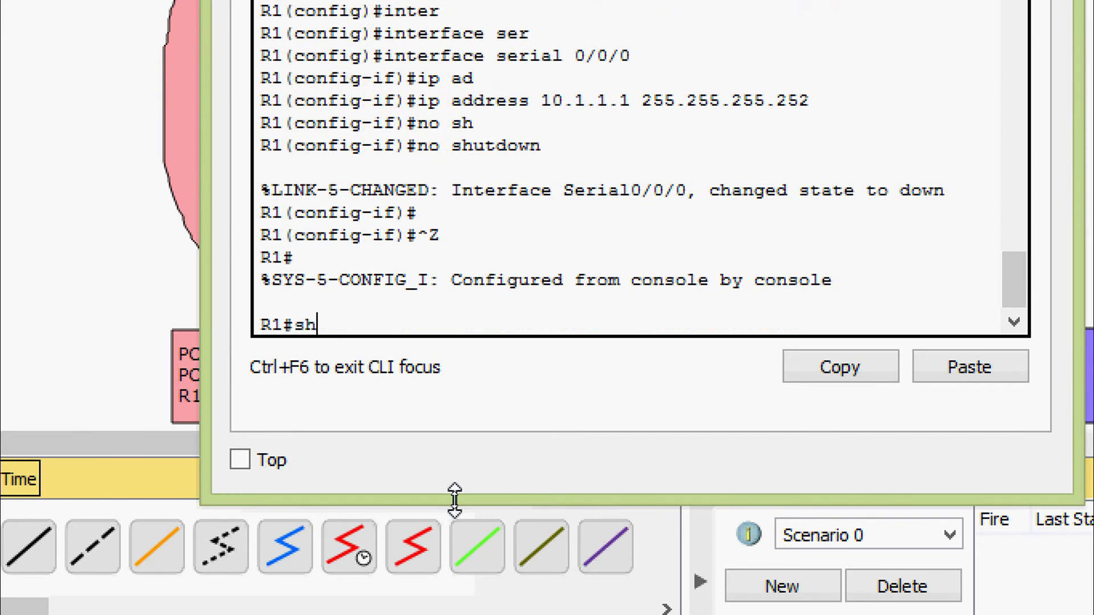
text(cop)
key(Tab)
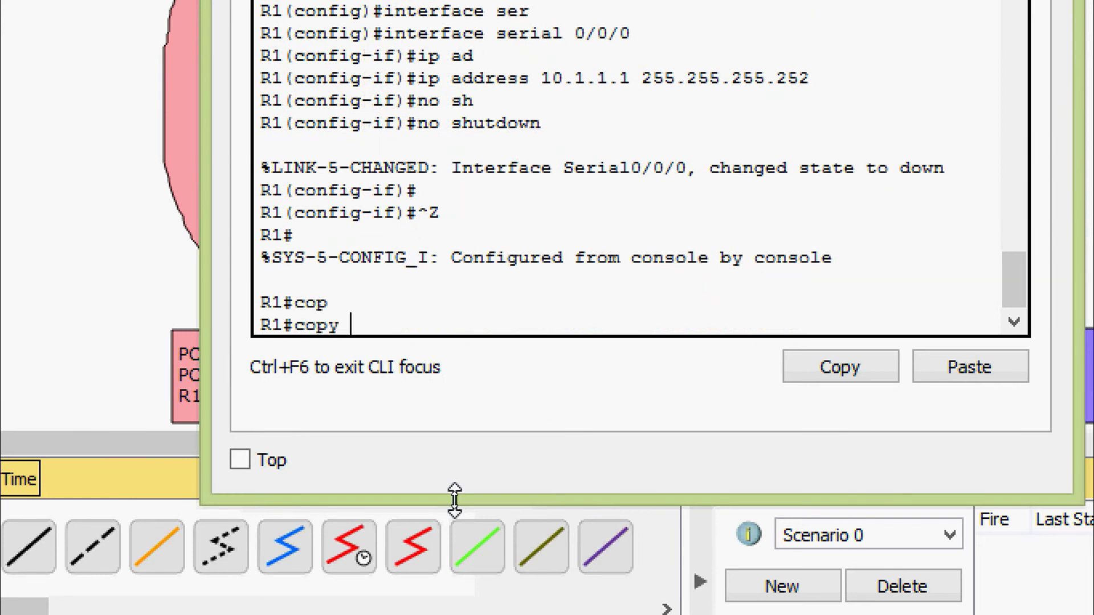
text(r)
key(Tab)
text(st)
key(Tab)
key(Return)
key(Return)
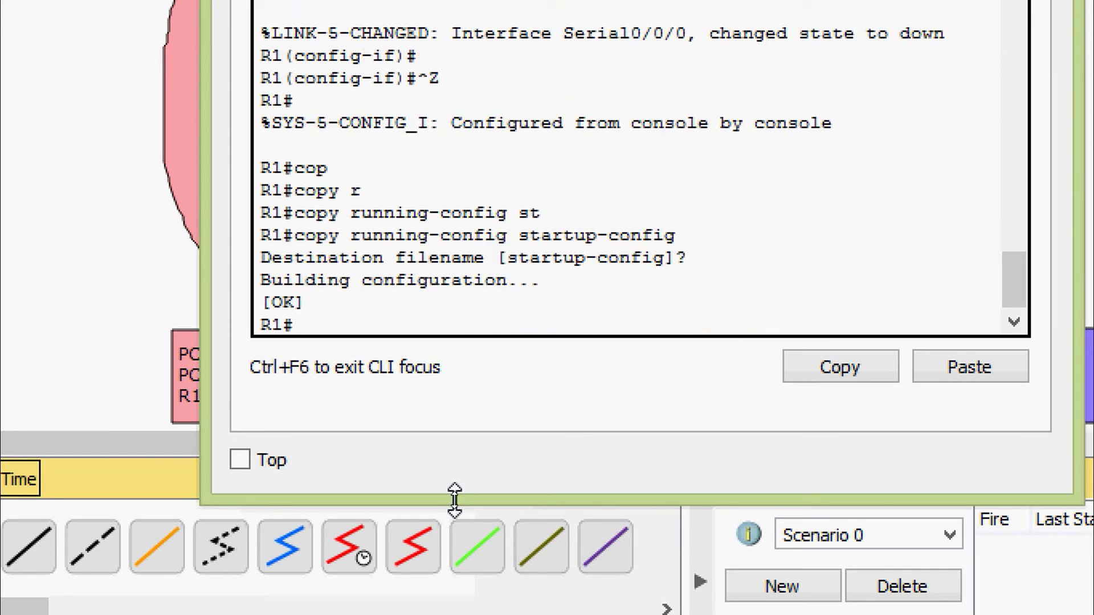
- Display R1's running configuration, check the IP address, subnet mask and clock rate of Serial0/0/0, and close R1's window
text(sh)
key(Tab)
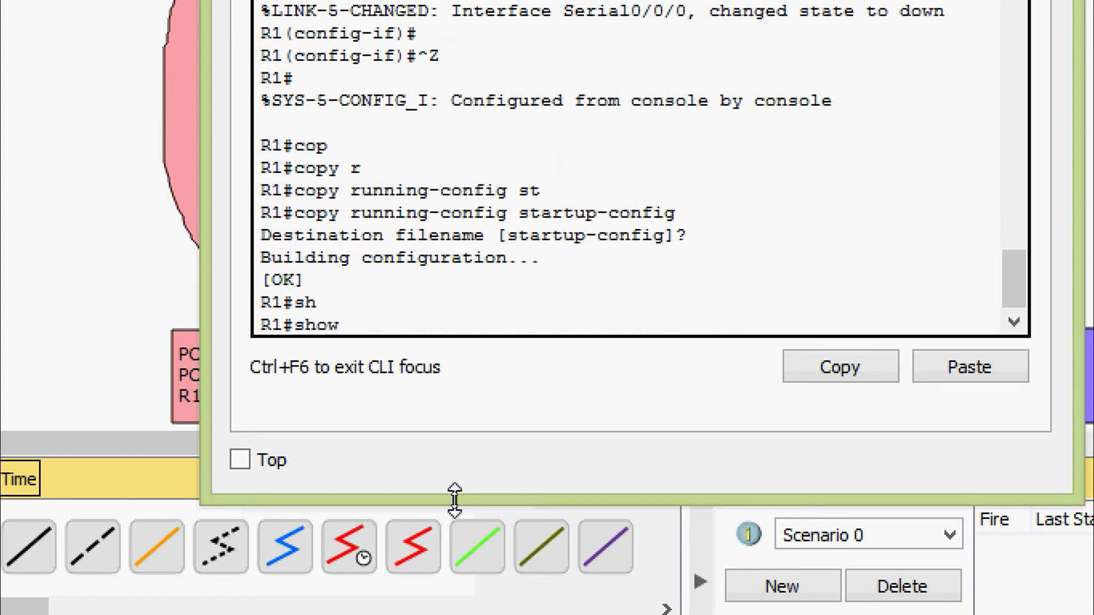
text(ru)
key(Tab)
key(Return)
key(space)
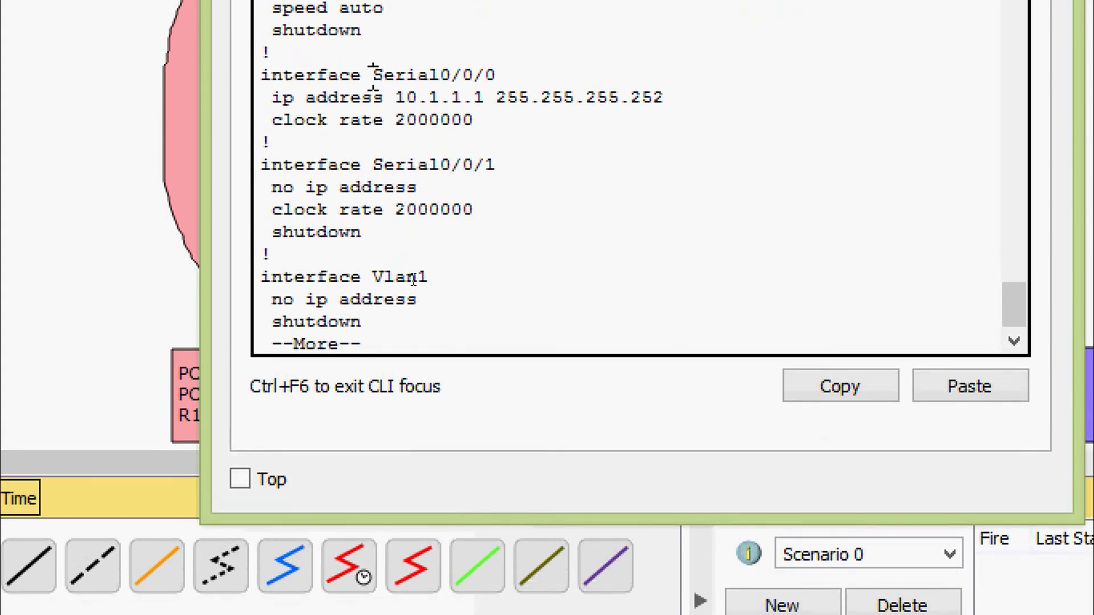
drag(372, 76, 510, 77)
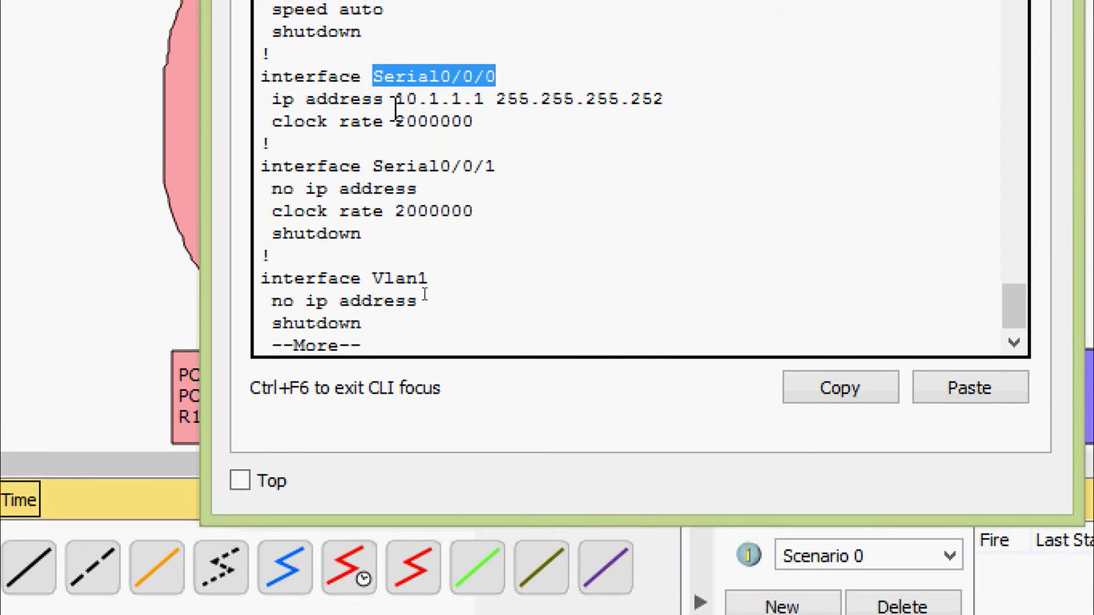
drag(395, 101, 689, 101)
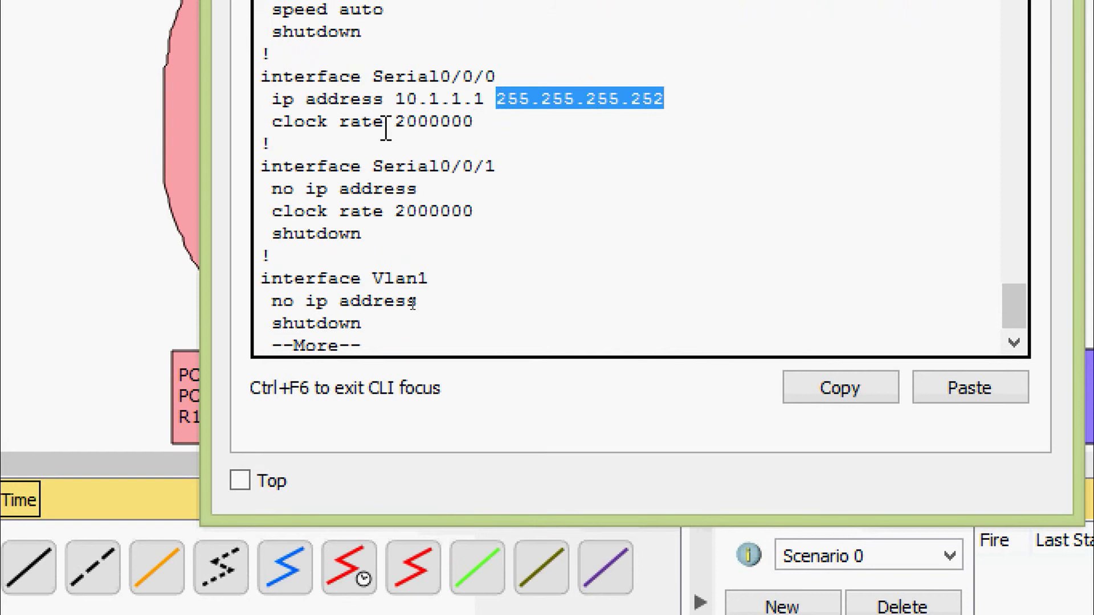
drag(396, 121, 514, 122)
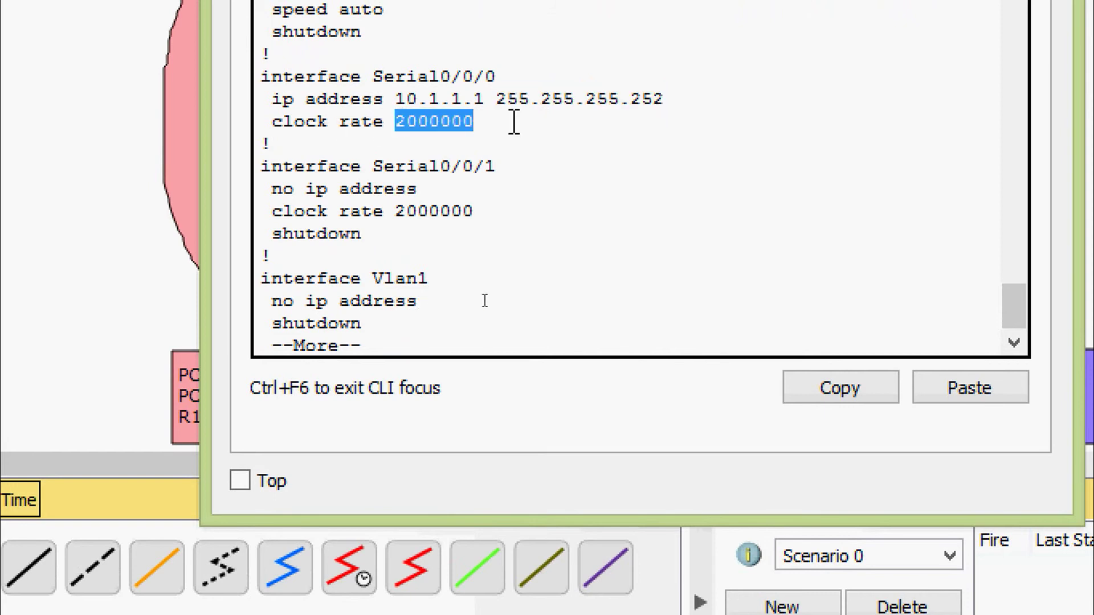
click(520, 143)
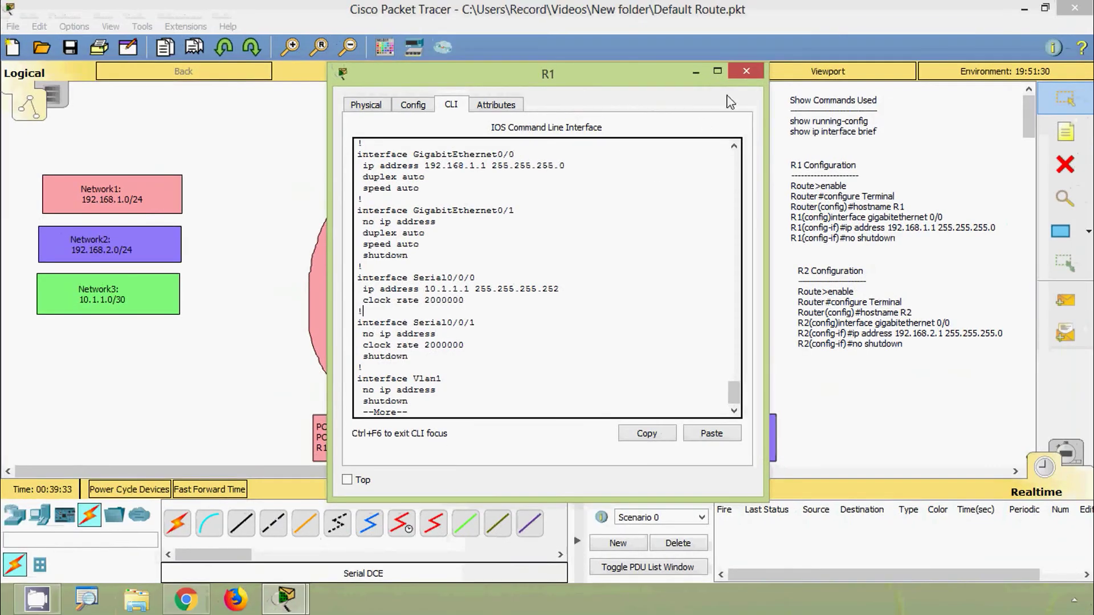
click(746, 71)
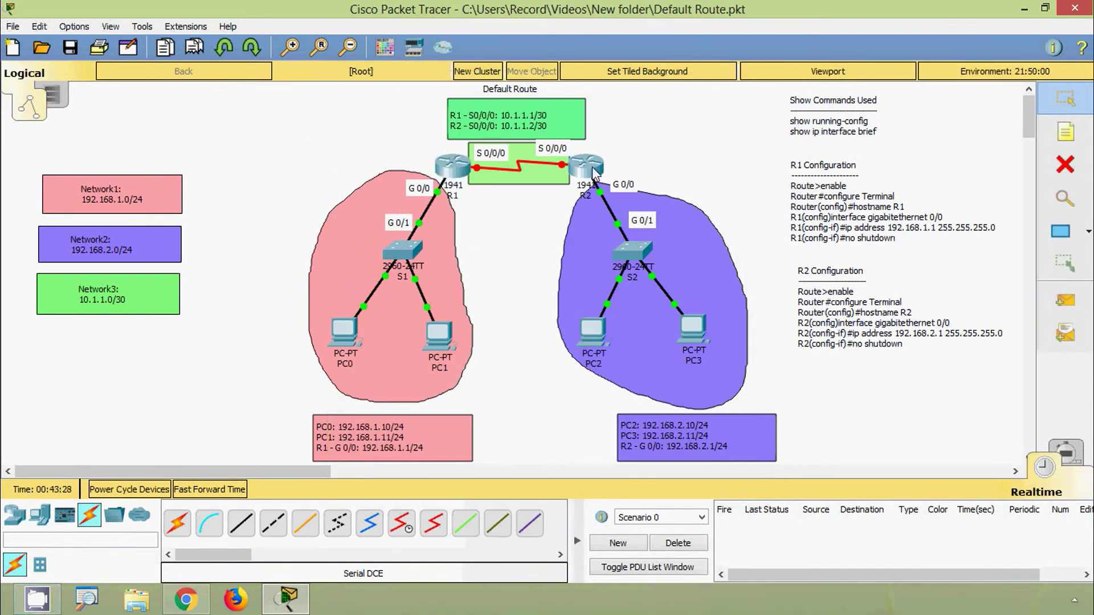
- Open R2's command line and enter privileged mode followed by global configuration mode
click(591, 167)
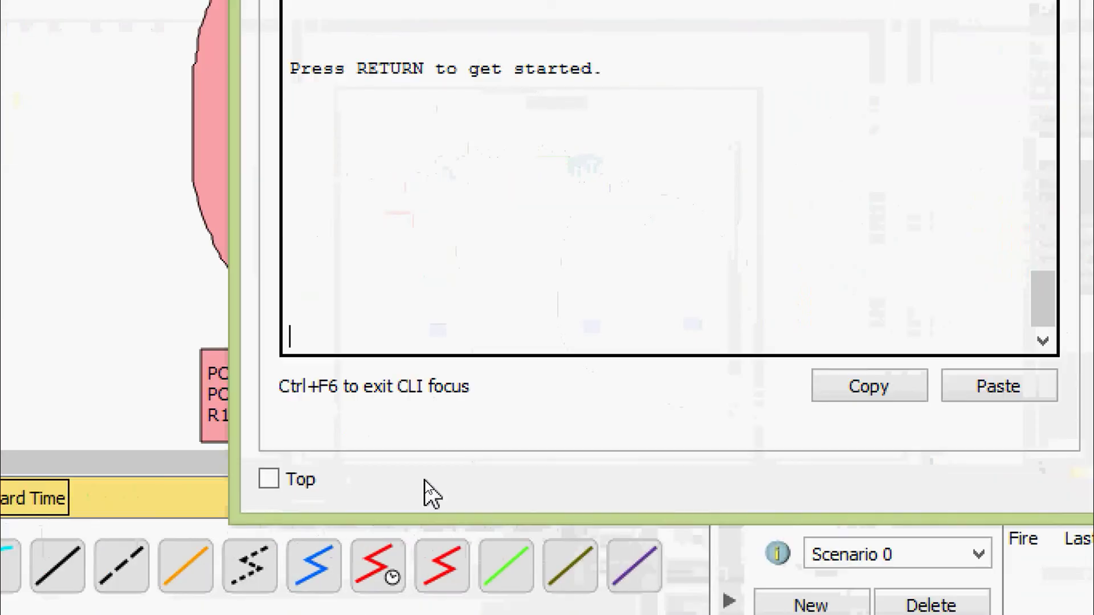
key(Return)
text(ena)
key(Tab)
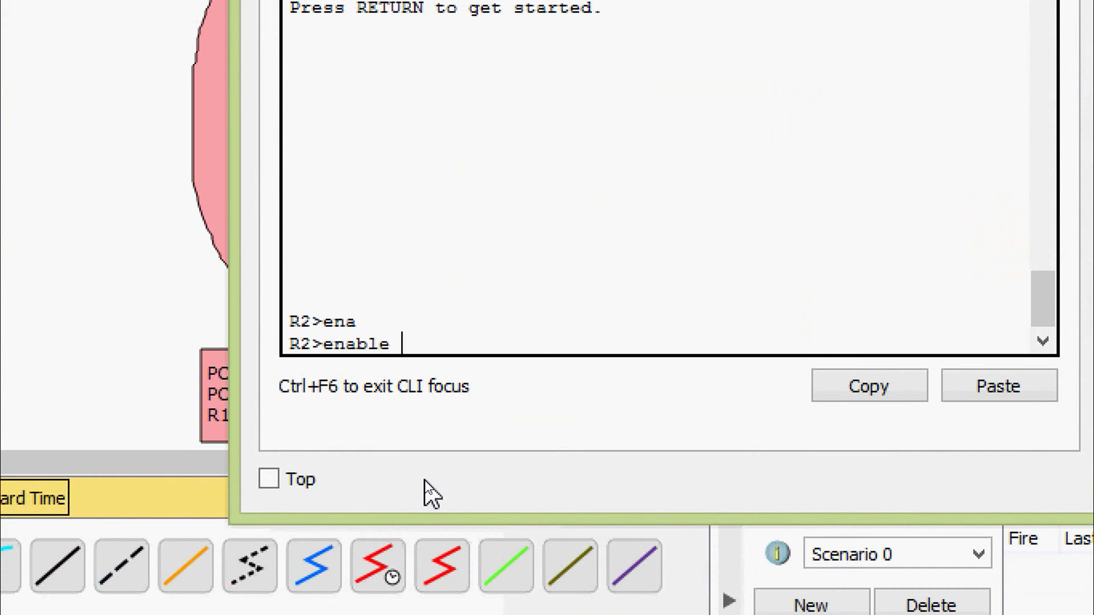
key(Return)
text(conf)
key(Tab)
text(t)
key(Tab)
key(Return)
key(Return)
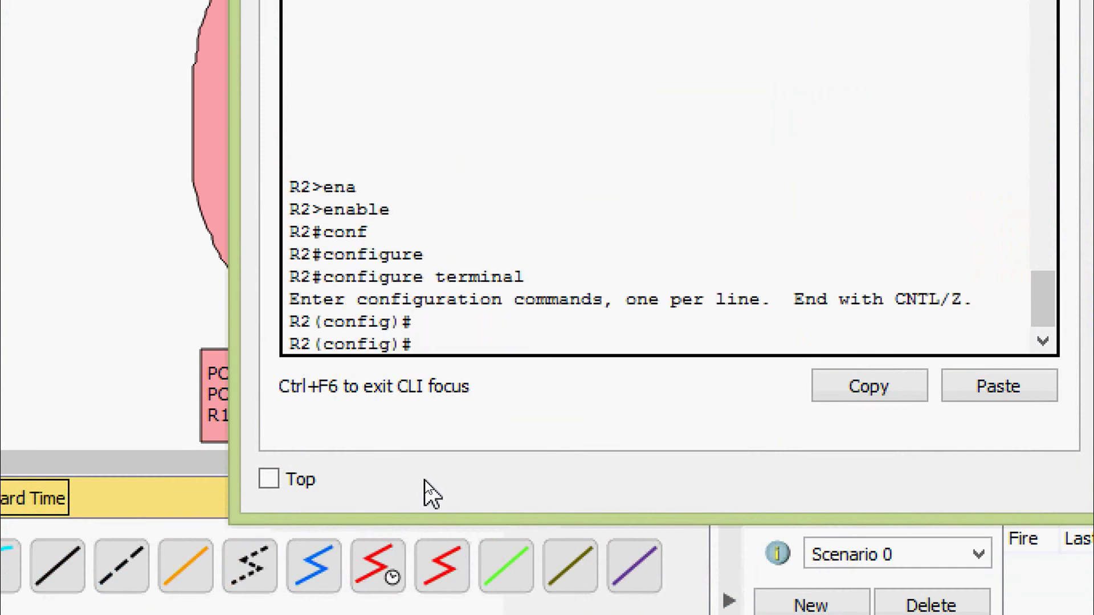
- Enter interface configuration mode for serial 0/0/0 on R2
text(inter)
key(Tab)
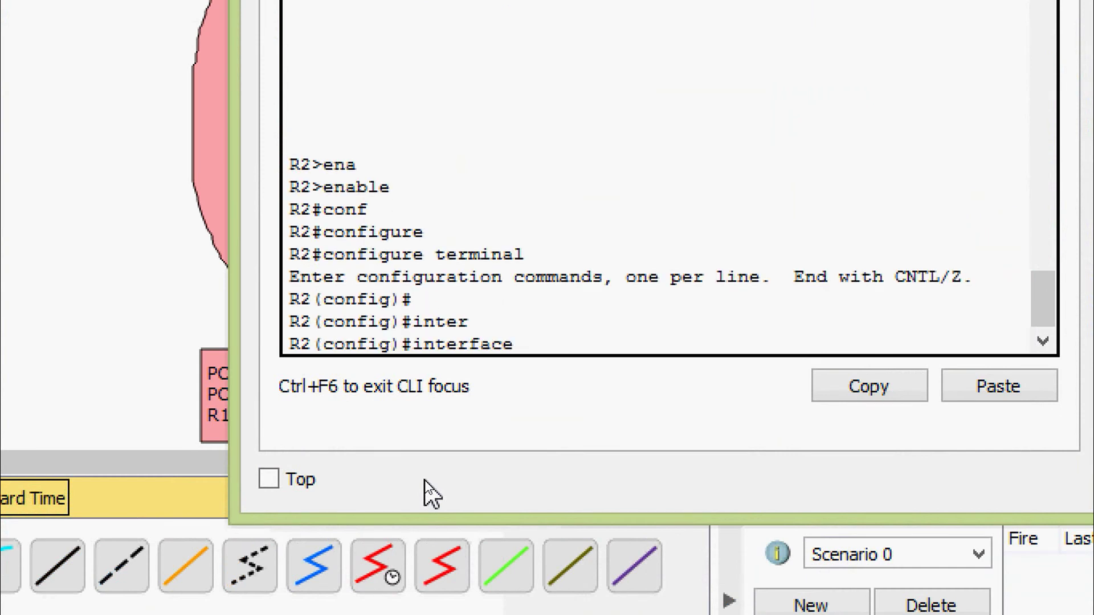
text(ser)
key(Tab)
text(0/)
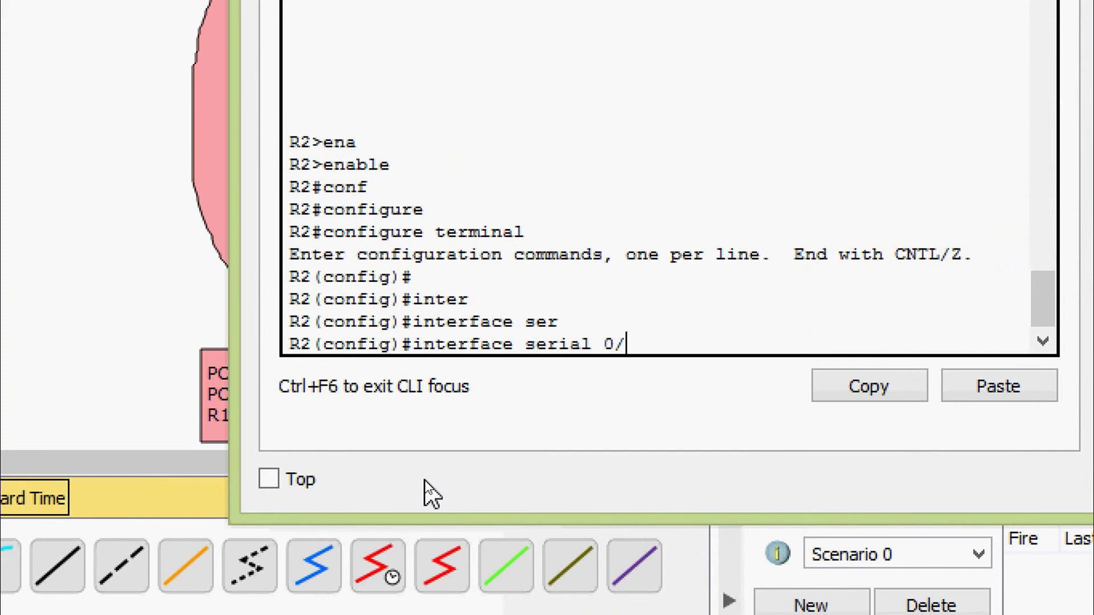
text(0/0/)
key(Return)
- Assign IP address 10.1.1.2 with subnet mask 255.255.255.252 to R2's serial 0/0/0 interface
text(ip ad)
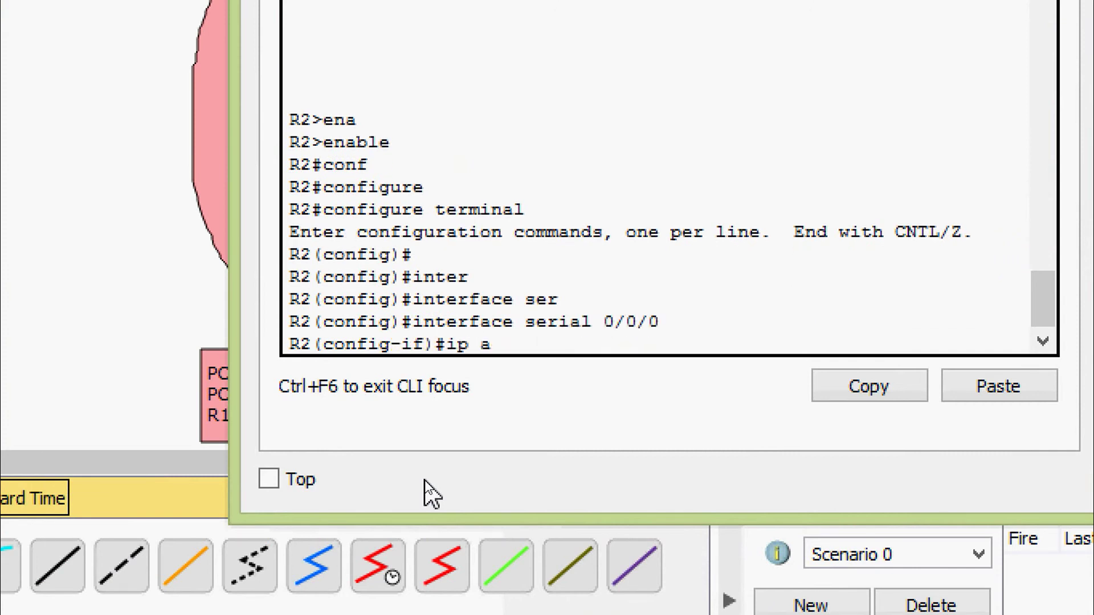
key(Tab)
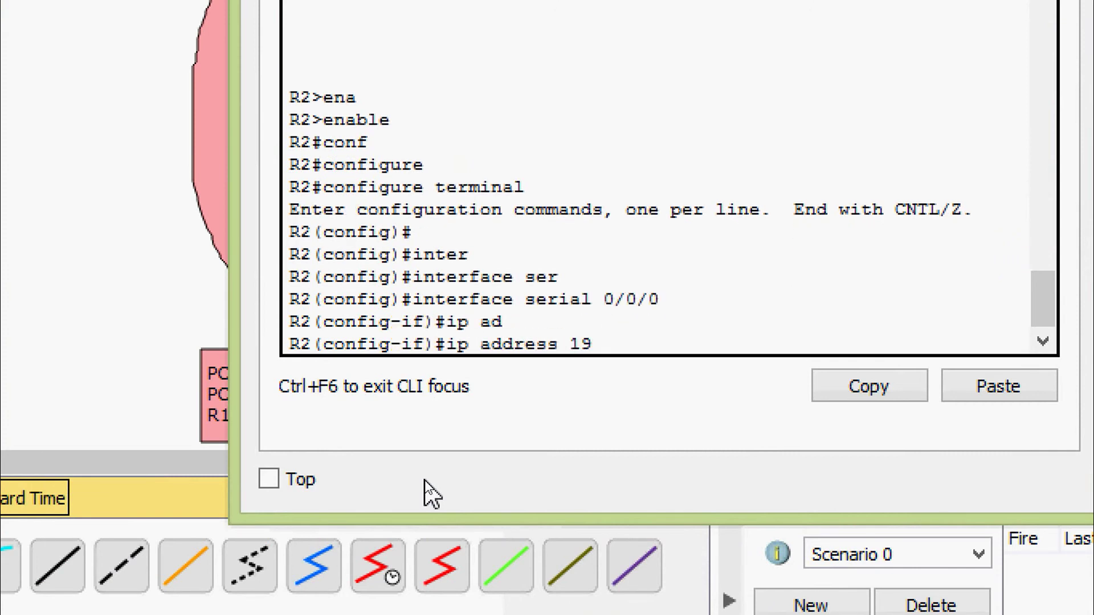
text(10.1.1.2 255.255)
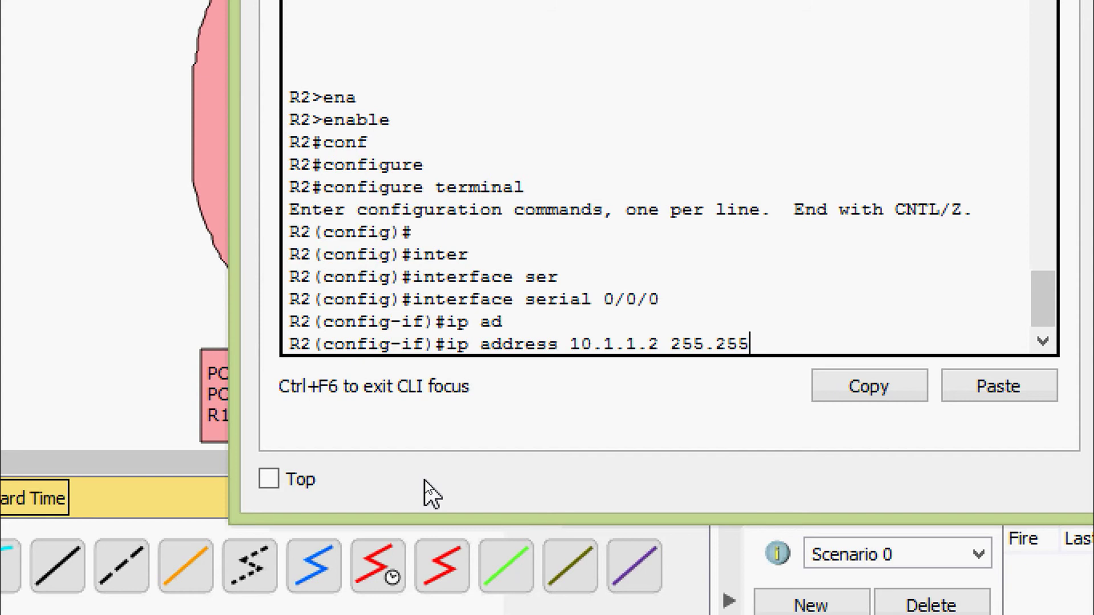
text(.255.252)
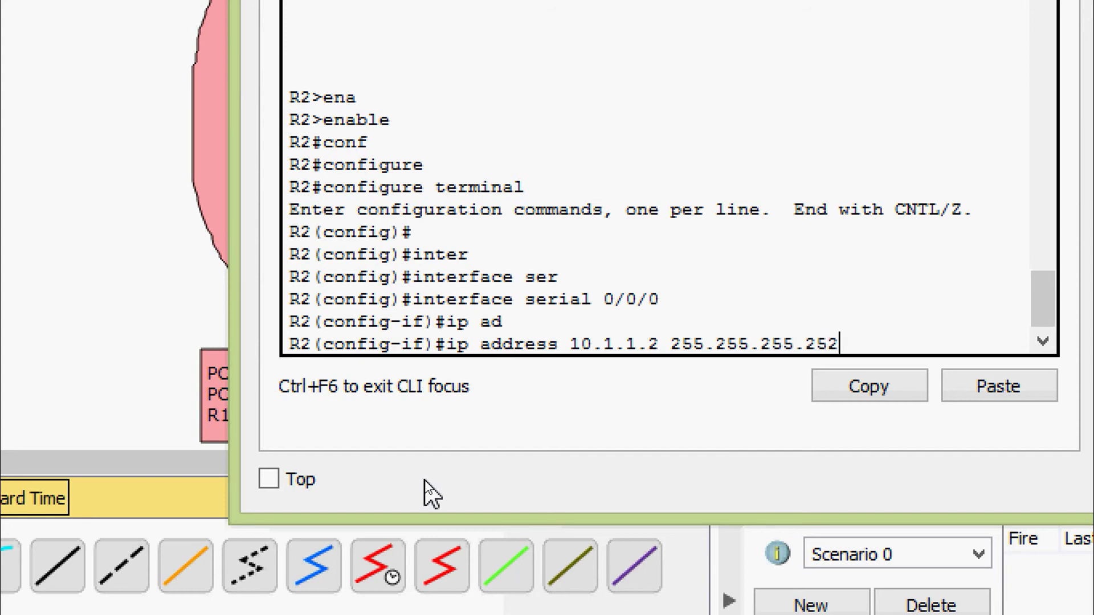
key(Return)
- Enable R2's serial 0/0/0 interface with no shutdown and return to privileged mode
text(no sh)
key(Tab)
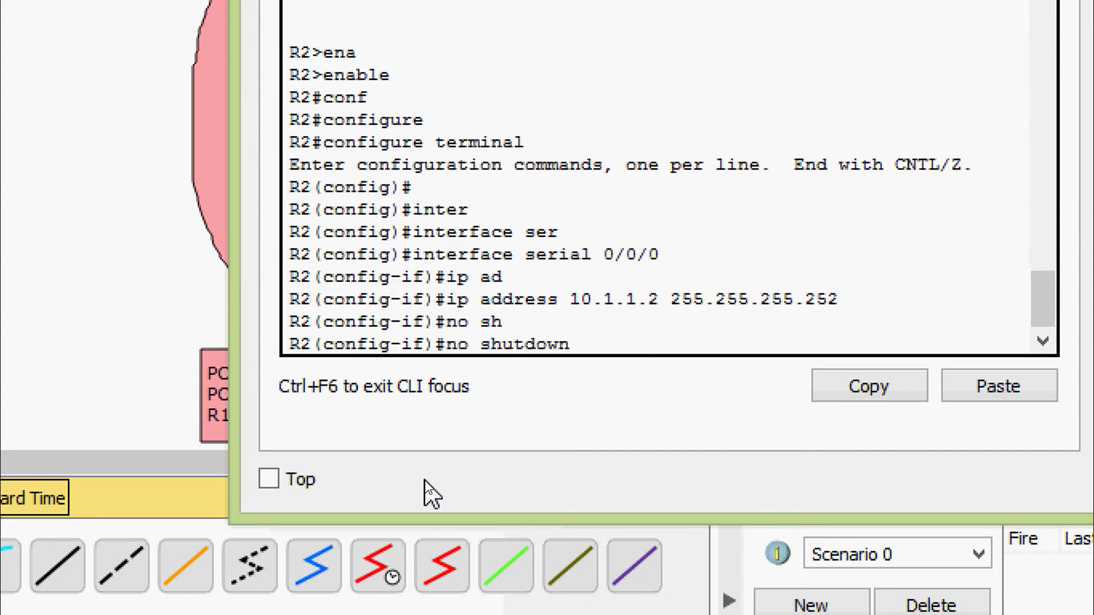
key(Return)
key(ctrl+z)
- Save R2's settings with copy running-config startup-config, accepting the default destination filename
text(cop)
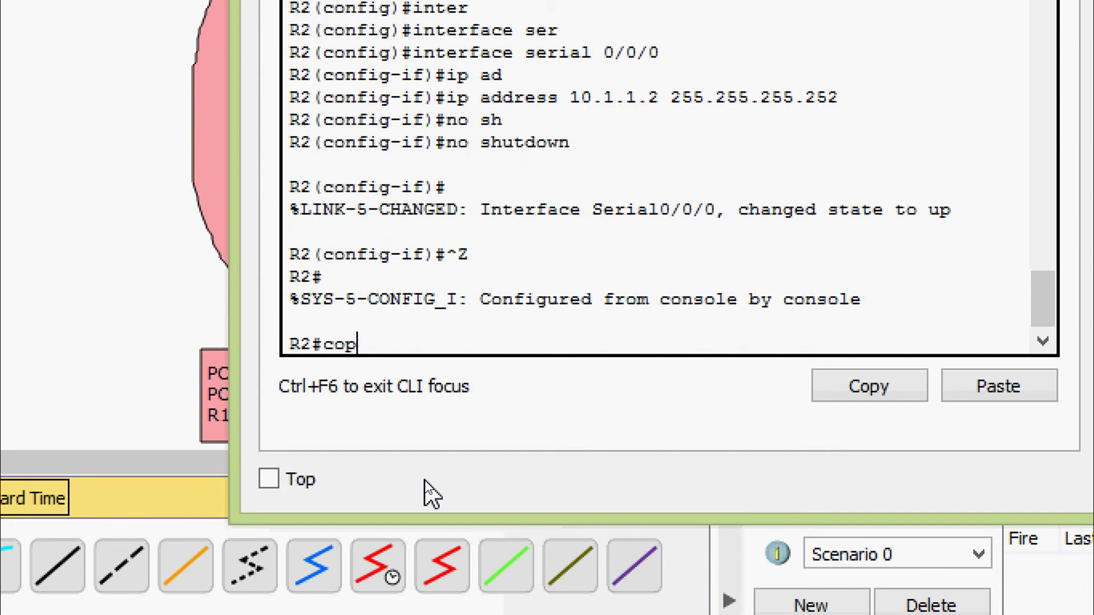
key(Tab)
text(r)
key(Tab)
text(st)
key(Tab)
key(Return)
key(Return)
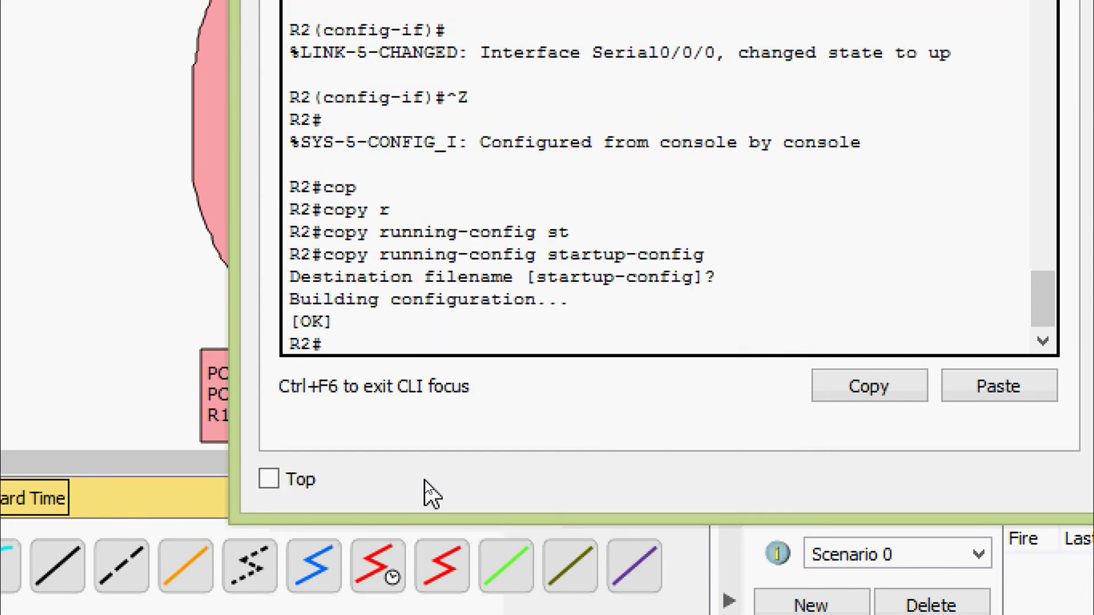
- Display R2's running configuration, check the IP address and subnet mask of Serial0/0/0, and leave the listing
text(ss)
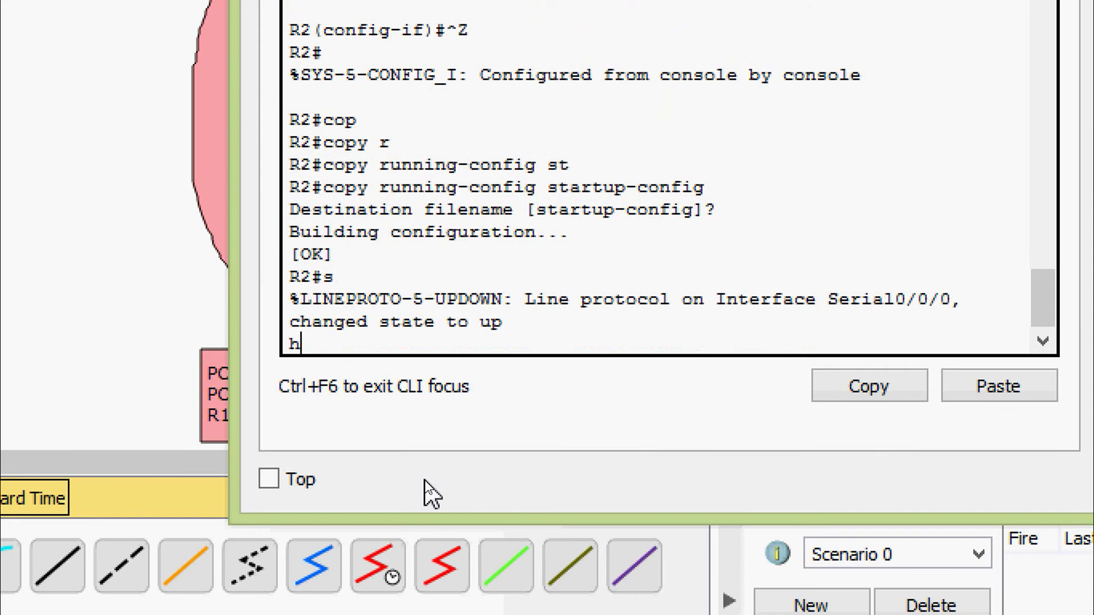
text(h)
key(Tab)
text(run)
key(Return)
key(space)
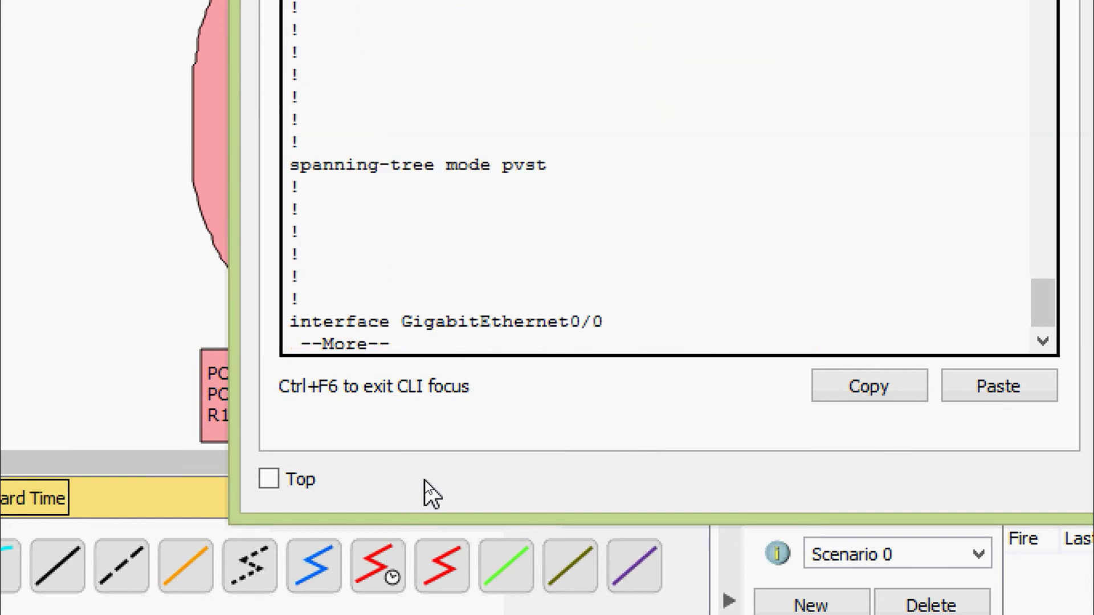
key(space)
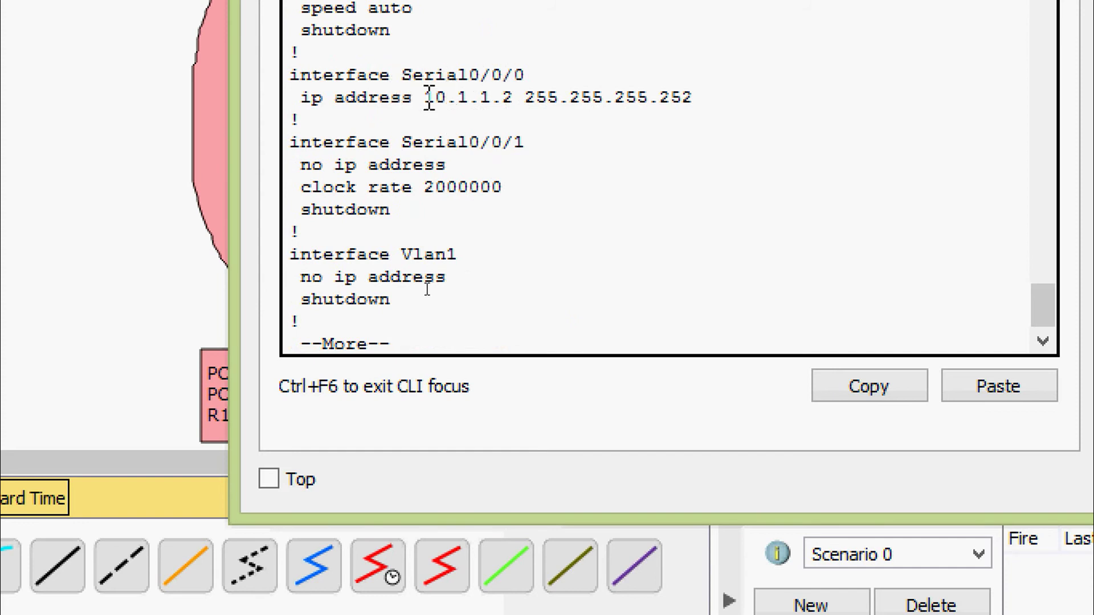
drag(426, 98, 694, 98)
key(q)
key(Return)
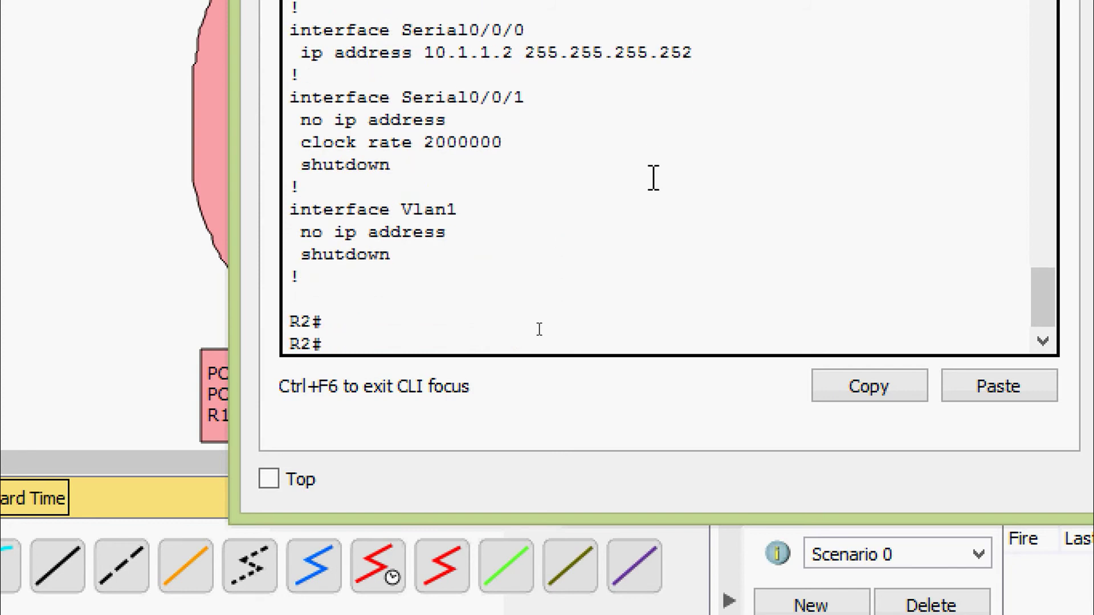
- Run show ip interface brief on R2, check the address and status of Serial0/0/0, and close R2's window
text(sh)
key(Tab)
text(ip inter)
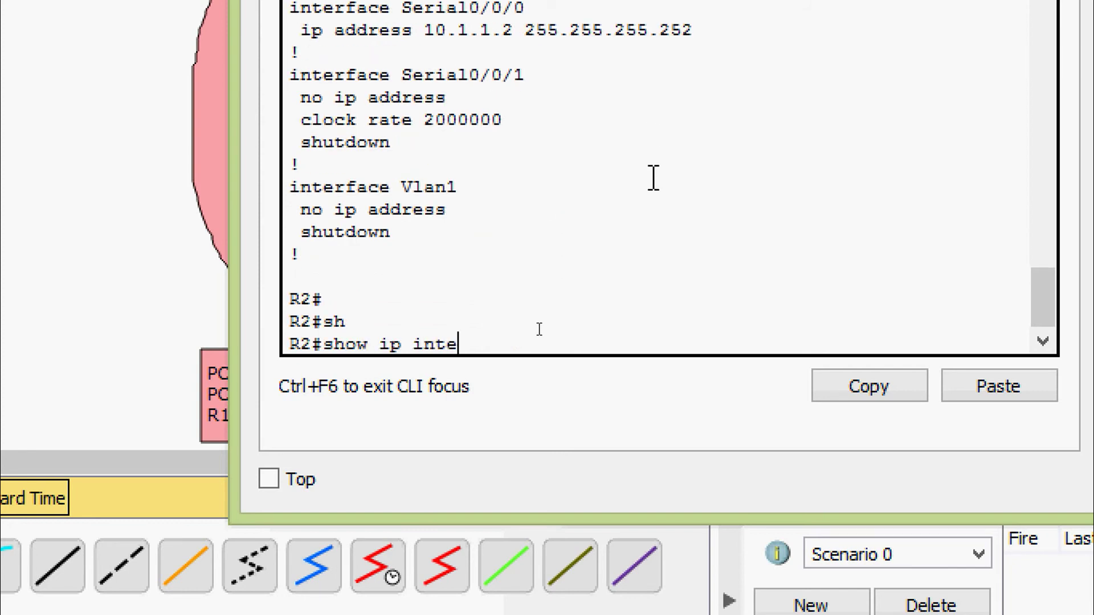
key(Tab)
text(b)
key(Tab)
key(Return)
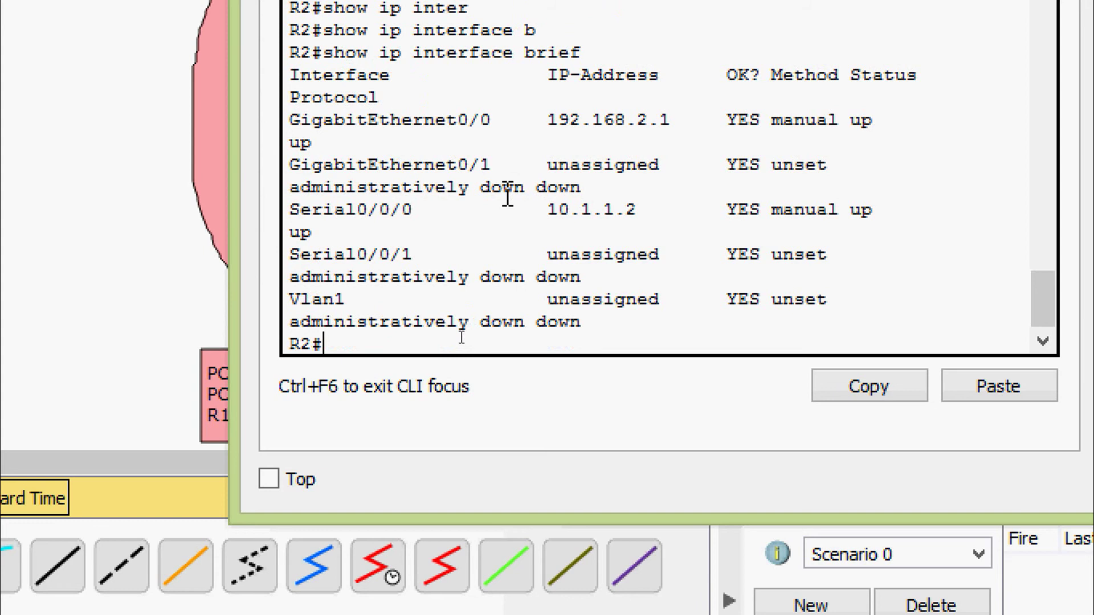
drag(296, 210, 413, 212)
drag(523, 211, 640, 214)
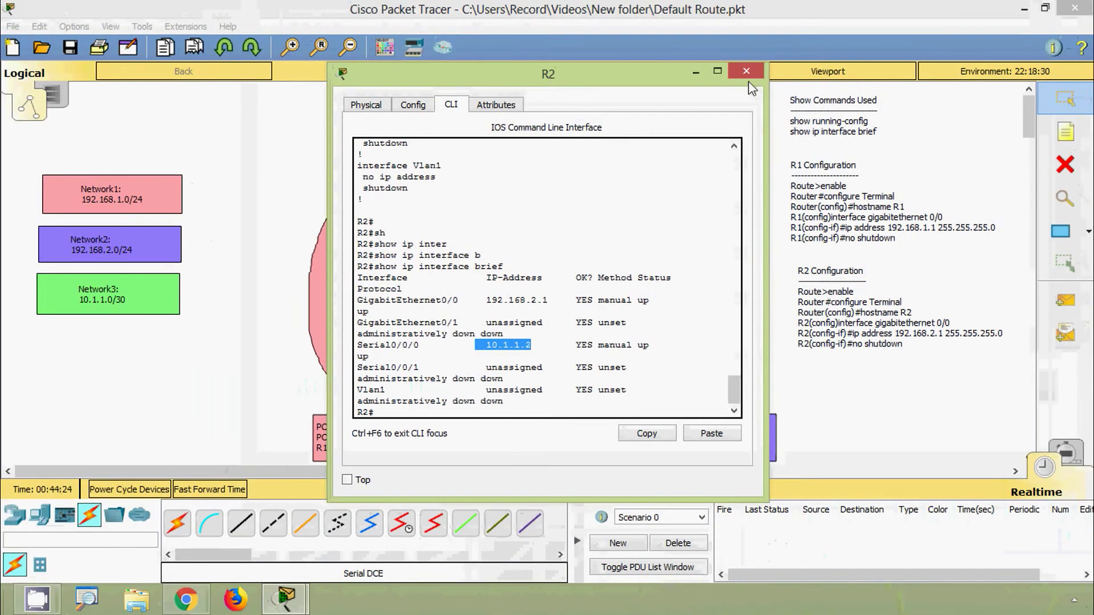
click(747, 78)
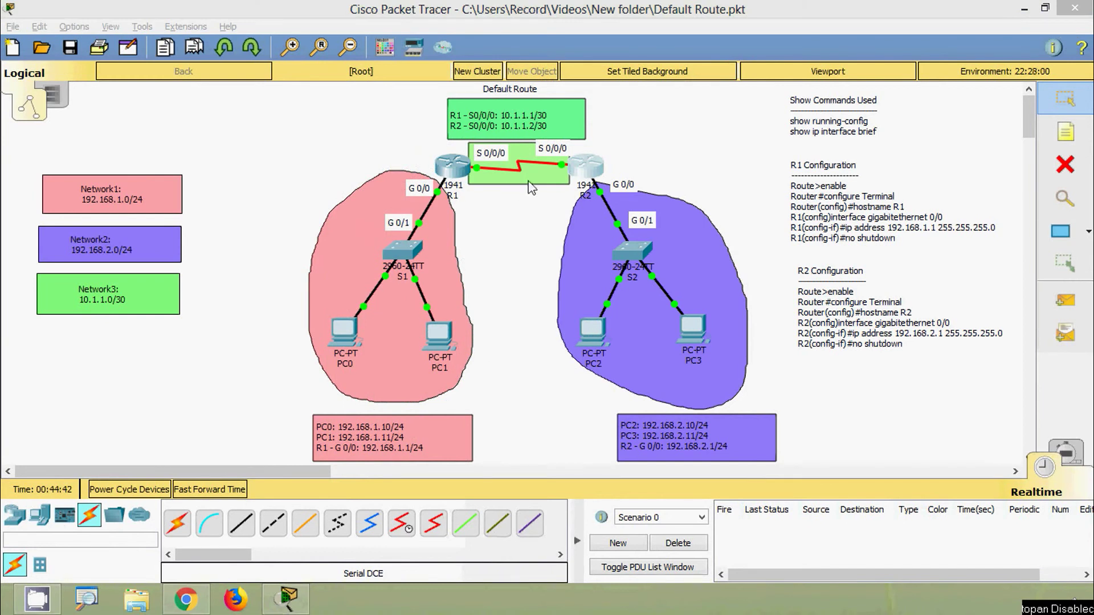
- Reopen R1's command line, ping R2's serial address 10.1.1.2, check the success rate, and close R1's window
click(453, 184)
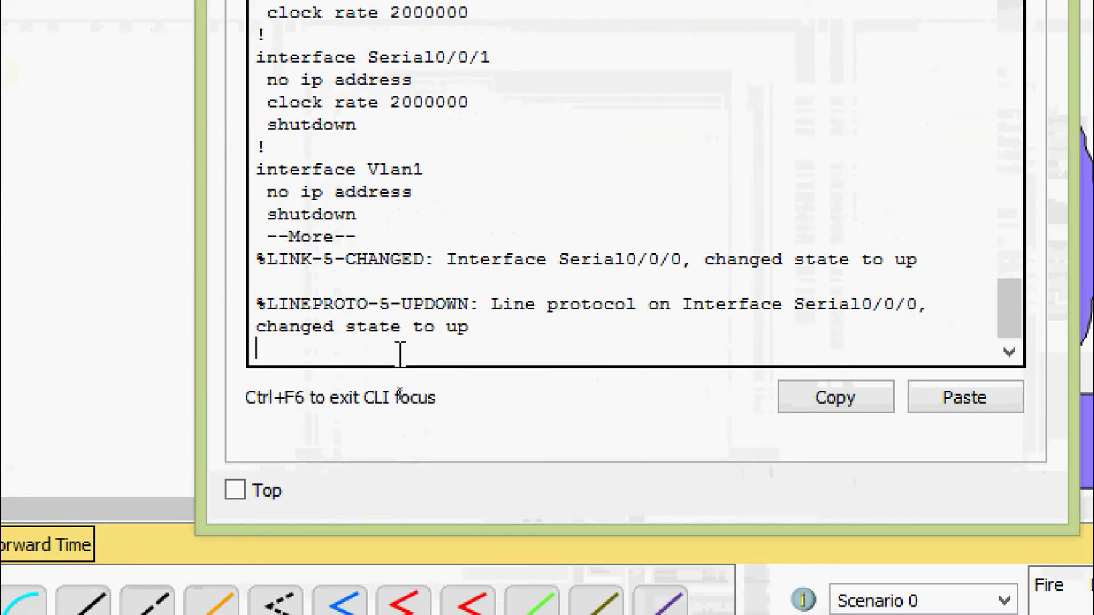
key(Return)
key(q)
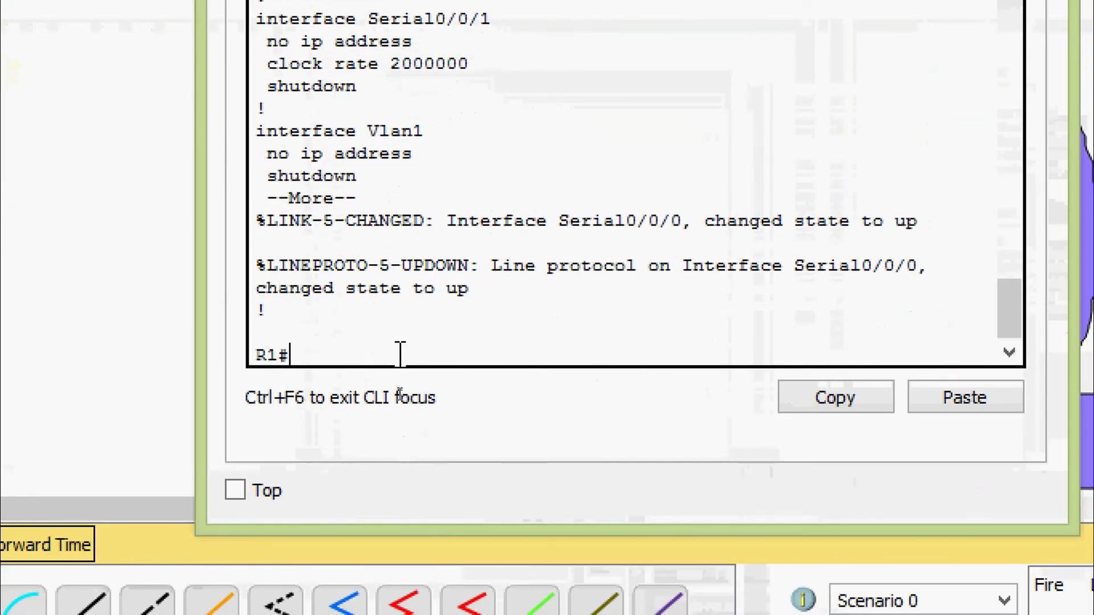
key(Return)
text(ping )
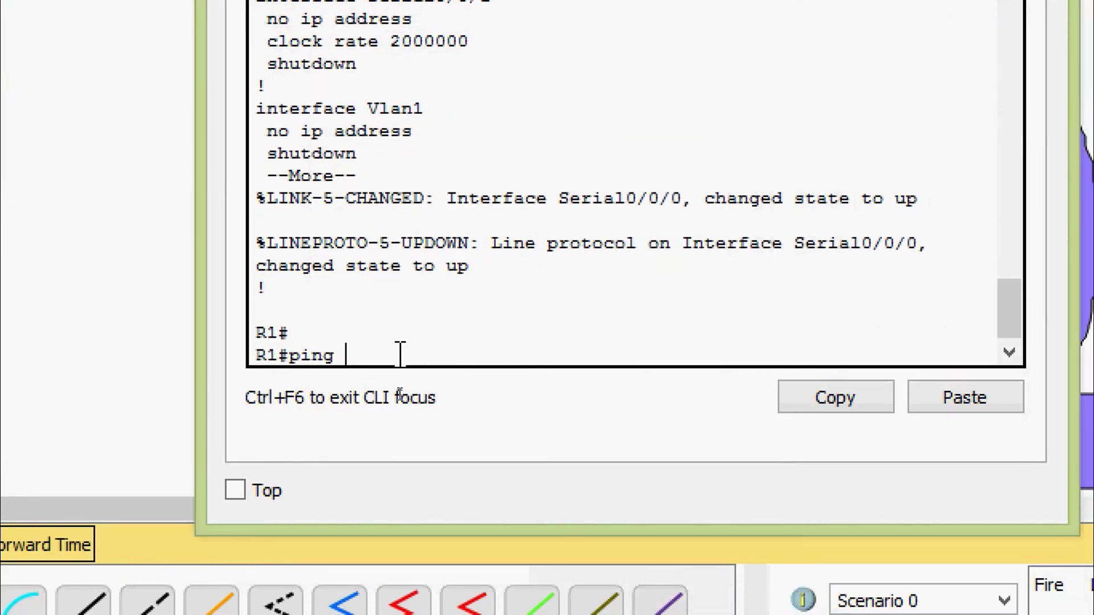
text(10.1.1.2)
key(Return)
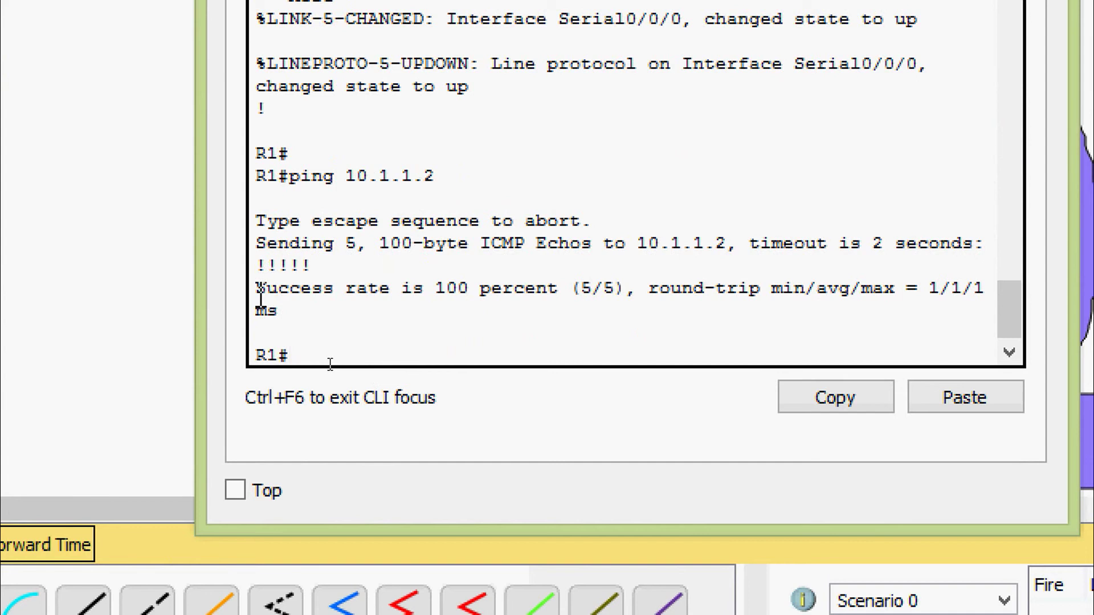
drag(258, 290, 565, 299)
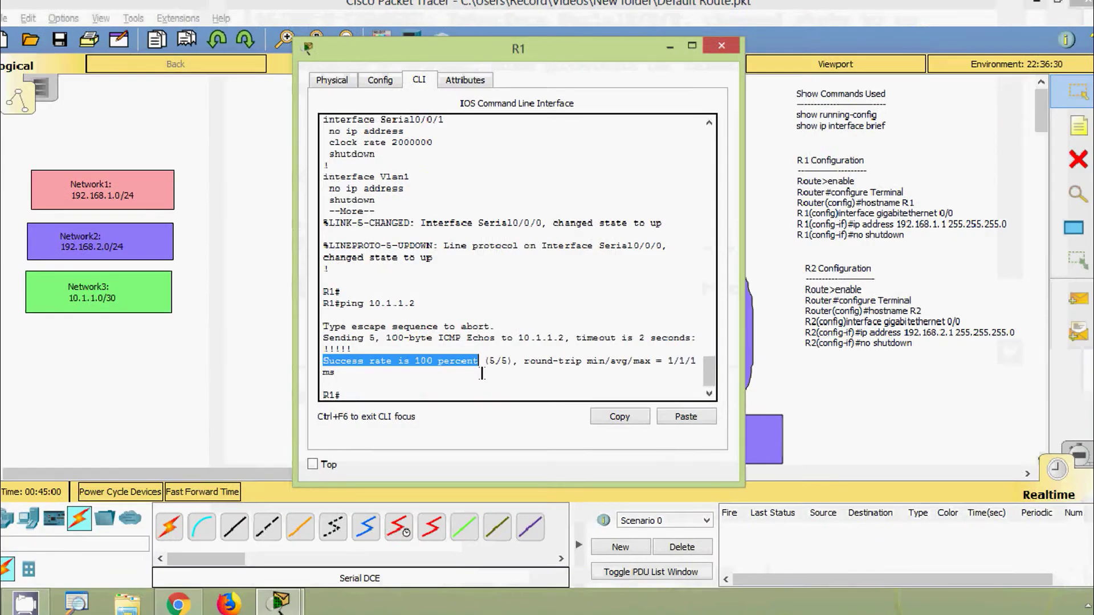
click(716, 57)
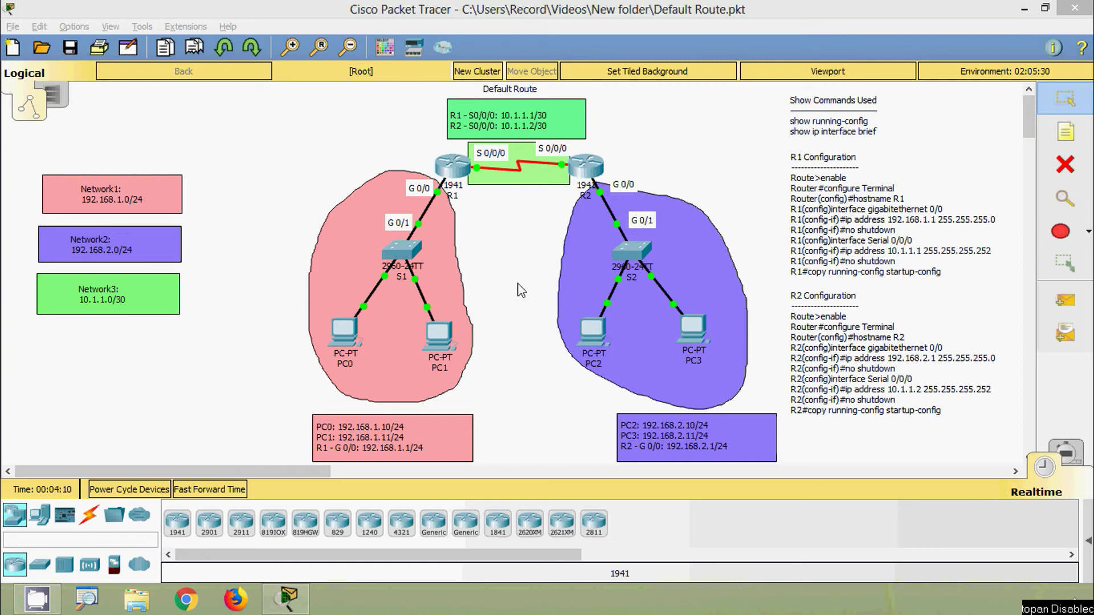
- Open R1's command line and enter privileged mode with enable
click(520, 224)
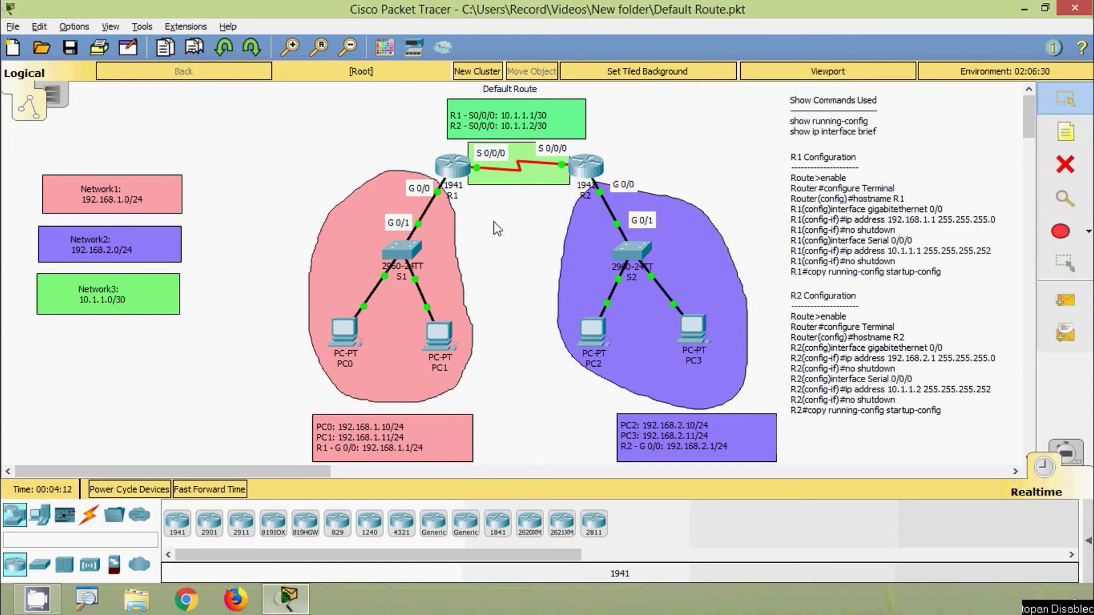
click(455, 173)
click(451, 104)
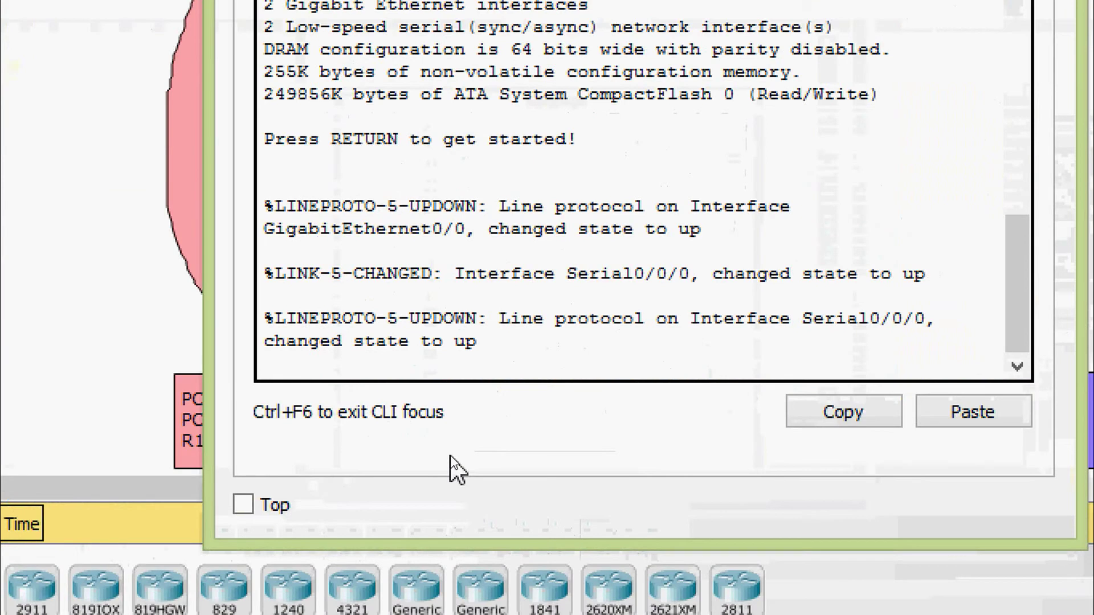
key(Return)
text(ena)
key(Tab)
key(Return)
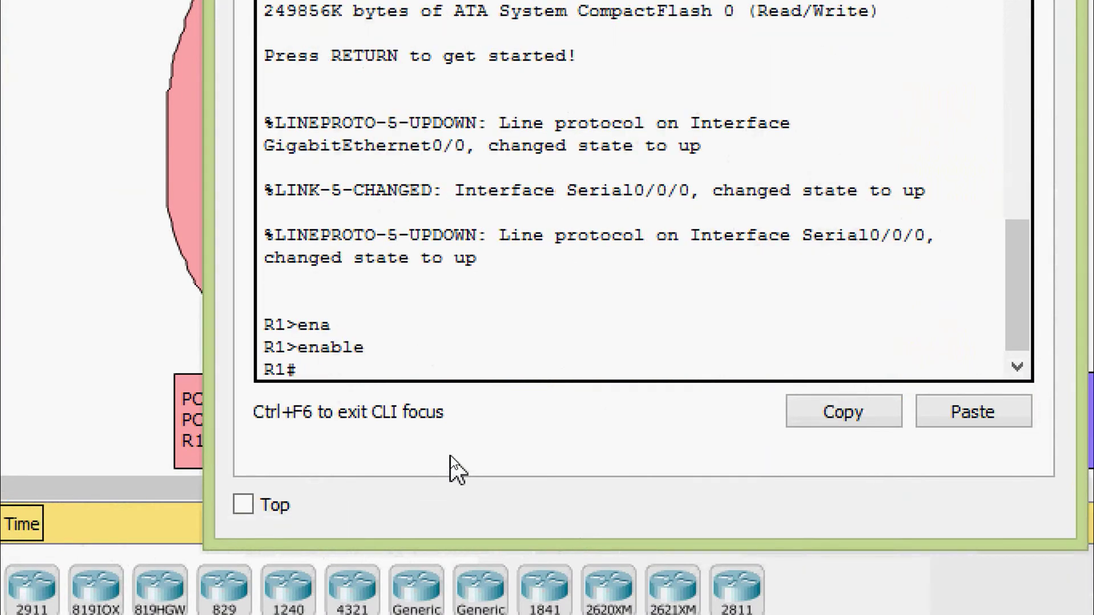
- Run show ip route connected on R1, examine the directly connected networks, and close R1's window
text(sh)
key(Tab)
text(ip rou)
key(Tab)
text(con)
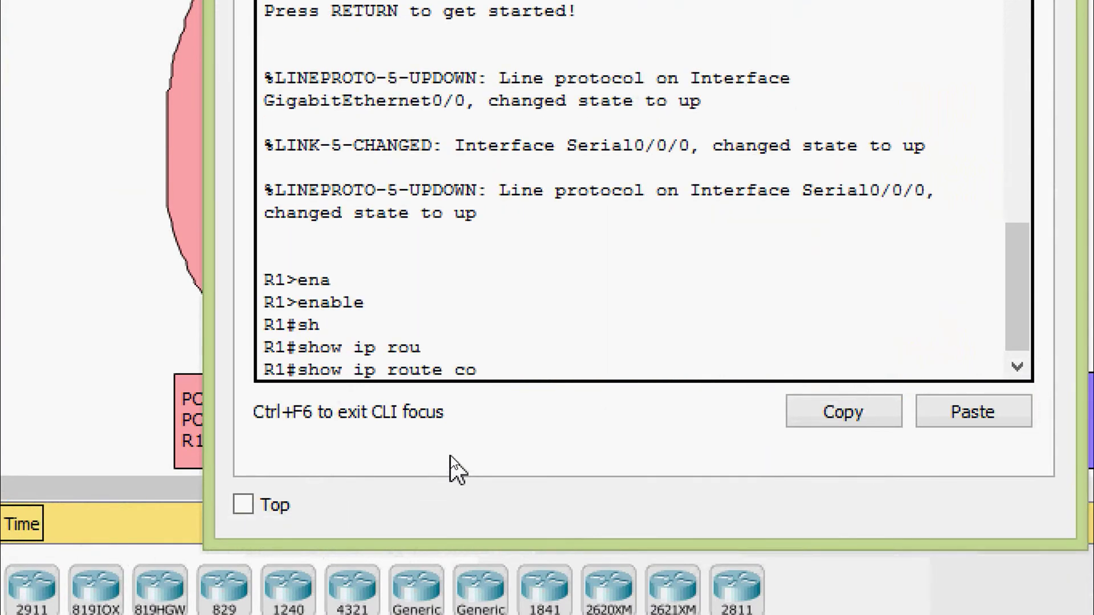
key(Tab)
key(Return)
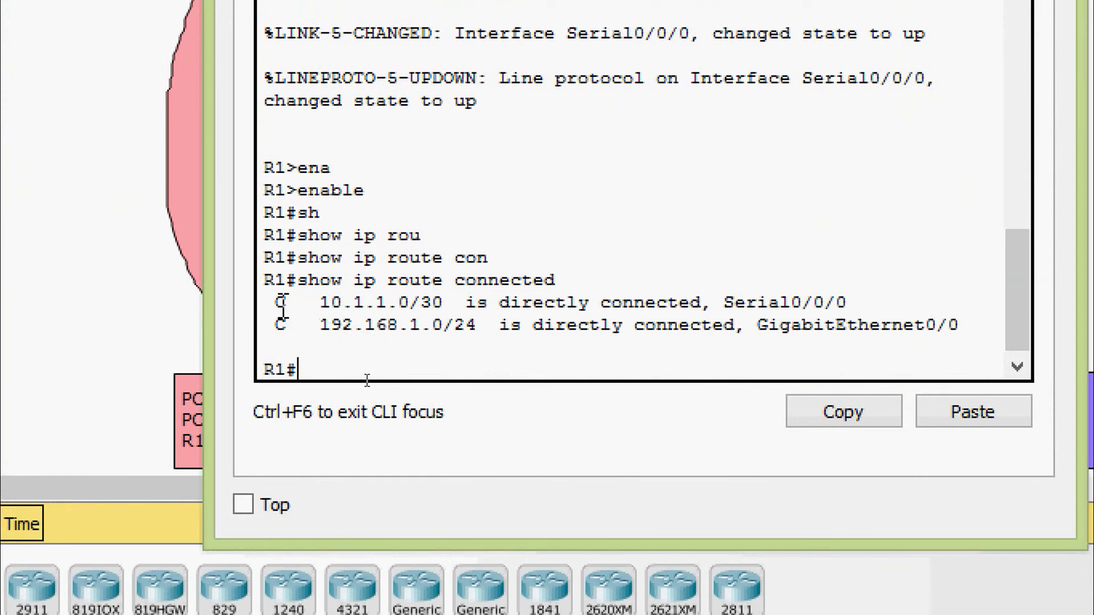
drag(266, 303, 960, 324)
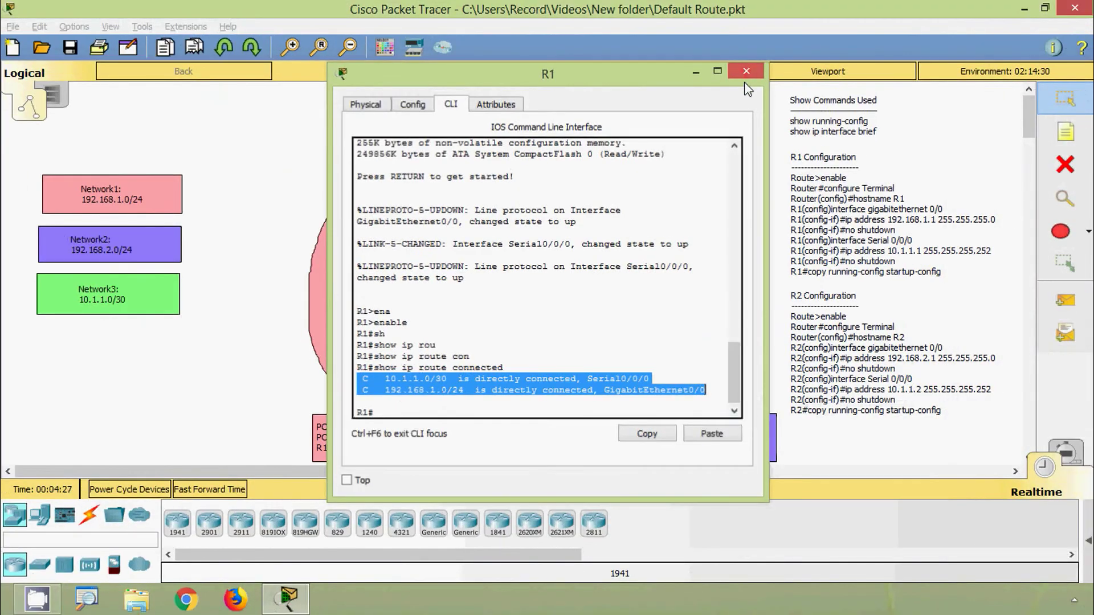
click(747, 70)
- Open R2's command line and enter privileged mode with enable
click(583, 172)
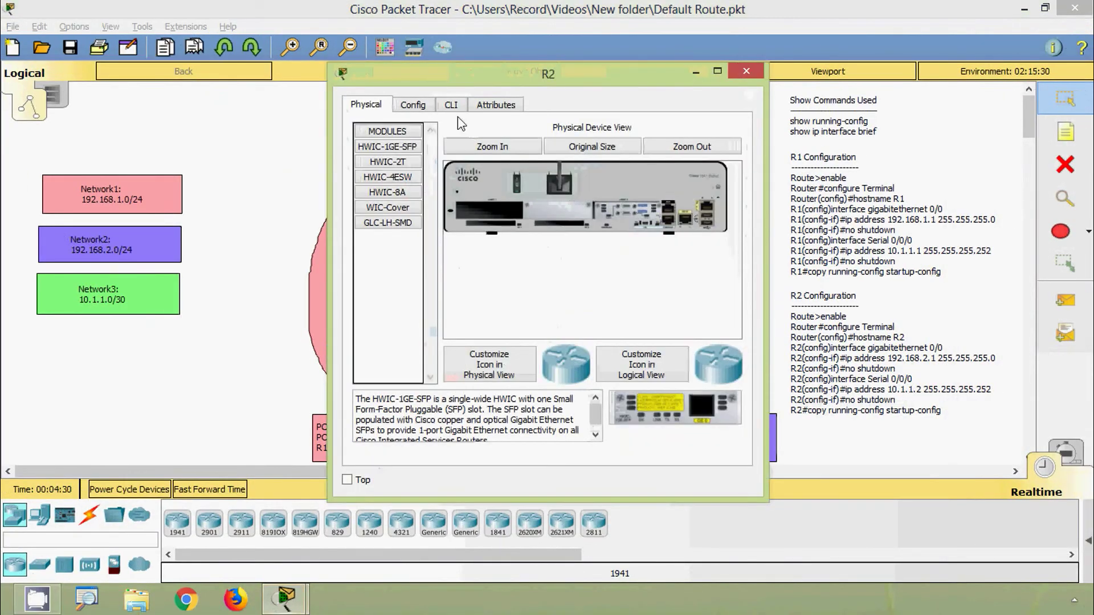
click(454, 106)
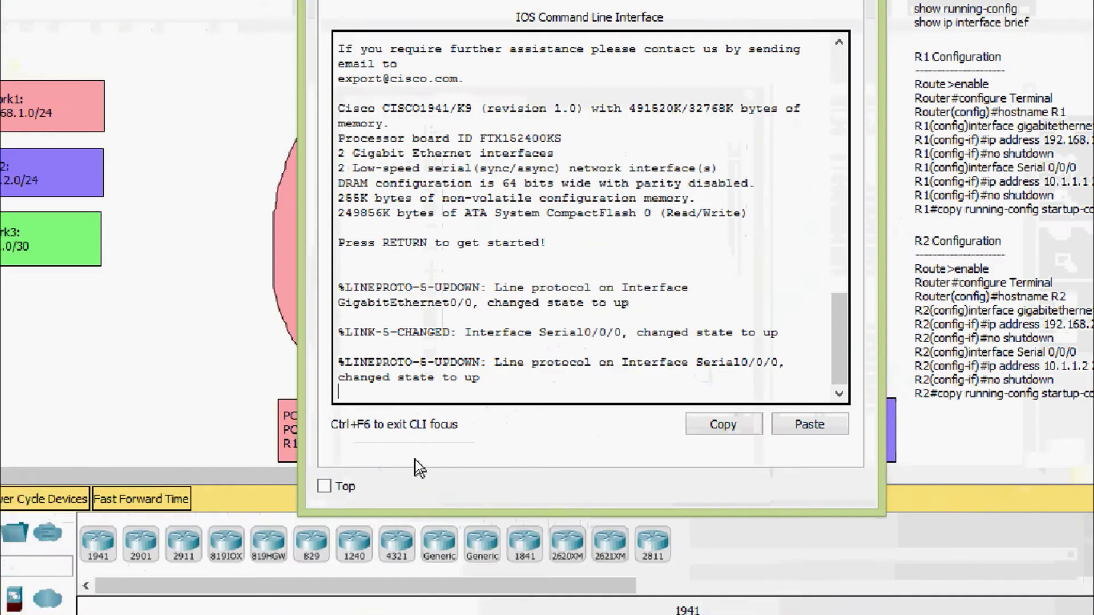
key(Return)
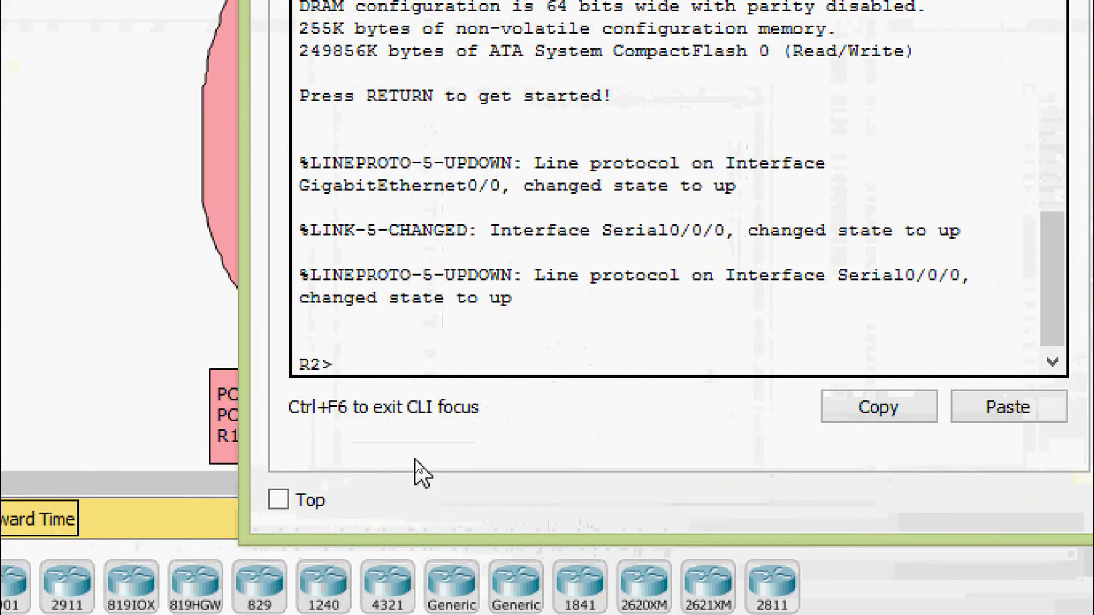
text(ena)
key(Tab)
key(Return)
- Display R2's directly connected networks with show ip route connected
text(sh)
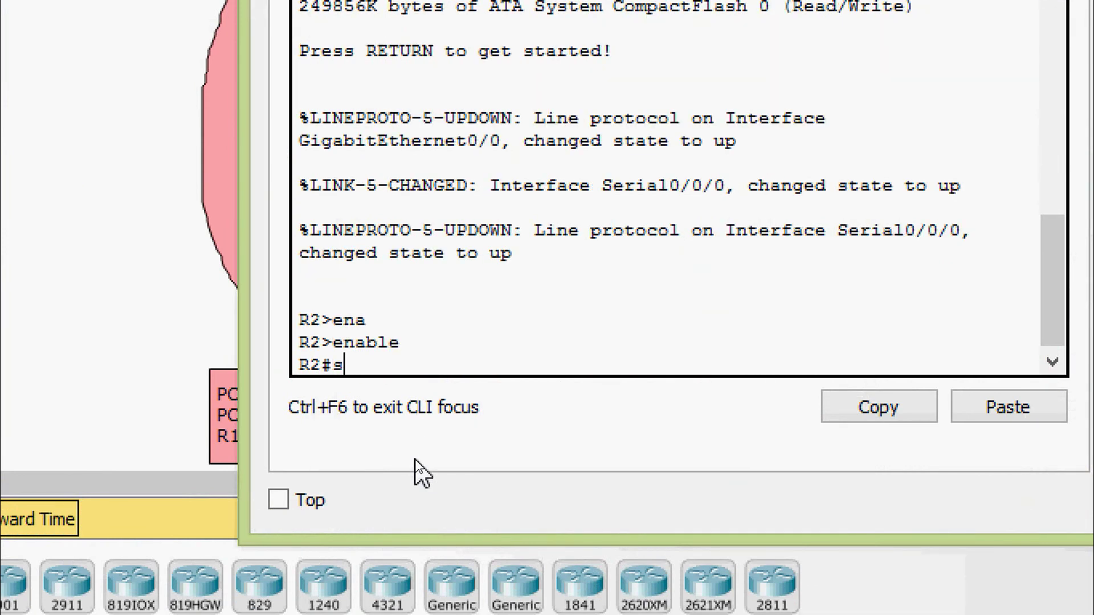
key(Tab)
text(ip rou)
key(Tab)
text(co)
key(Tab)
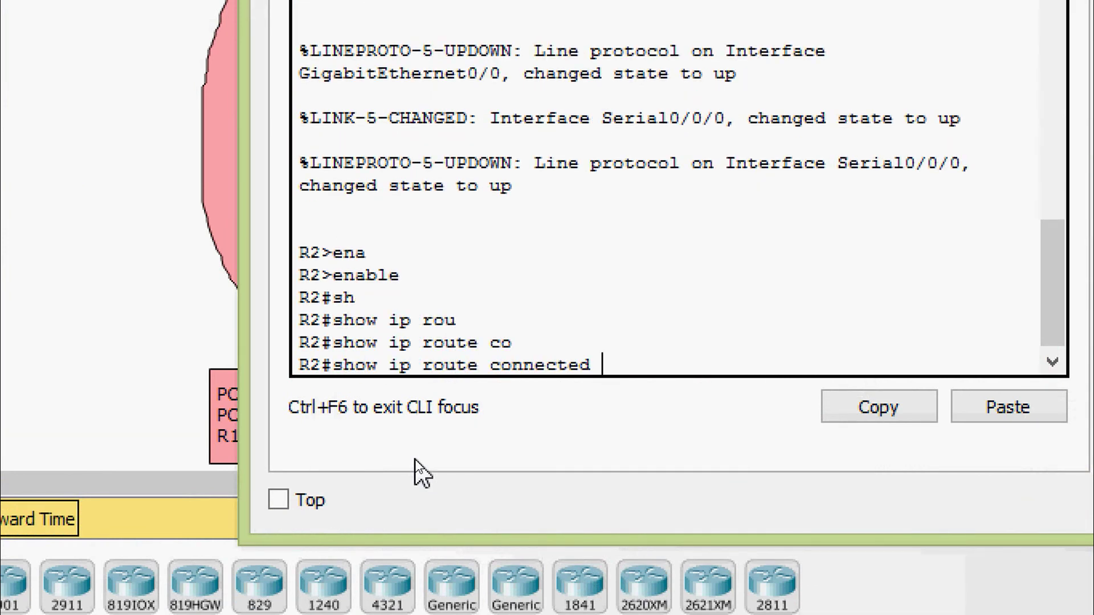
key(Return)
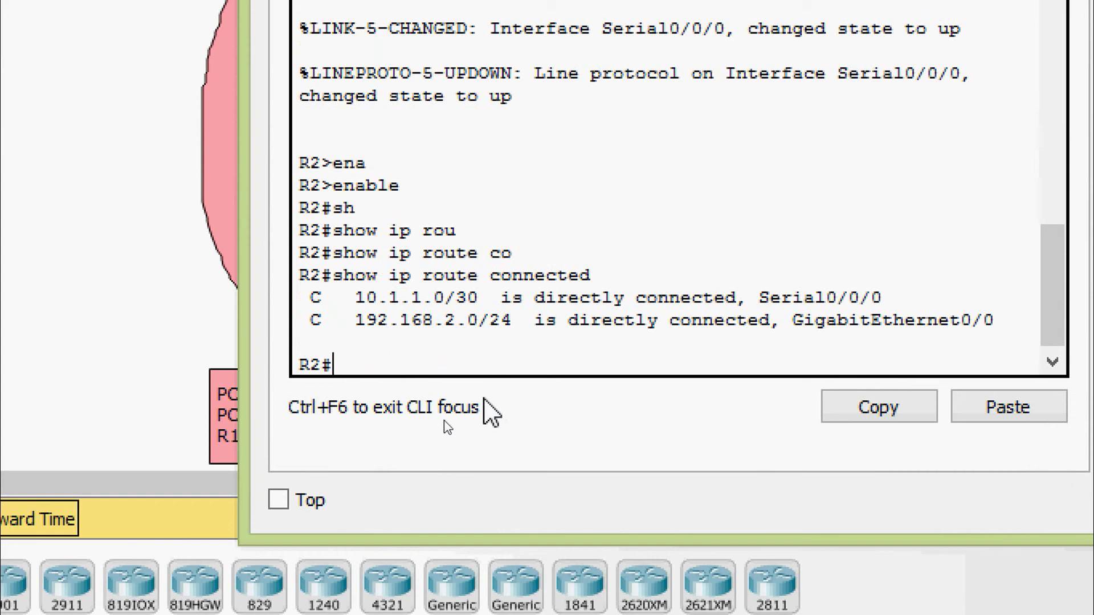
- Examine the two directly connected networks listed on R2 and close R2's window
drag(309, 298, 952, 330)
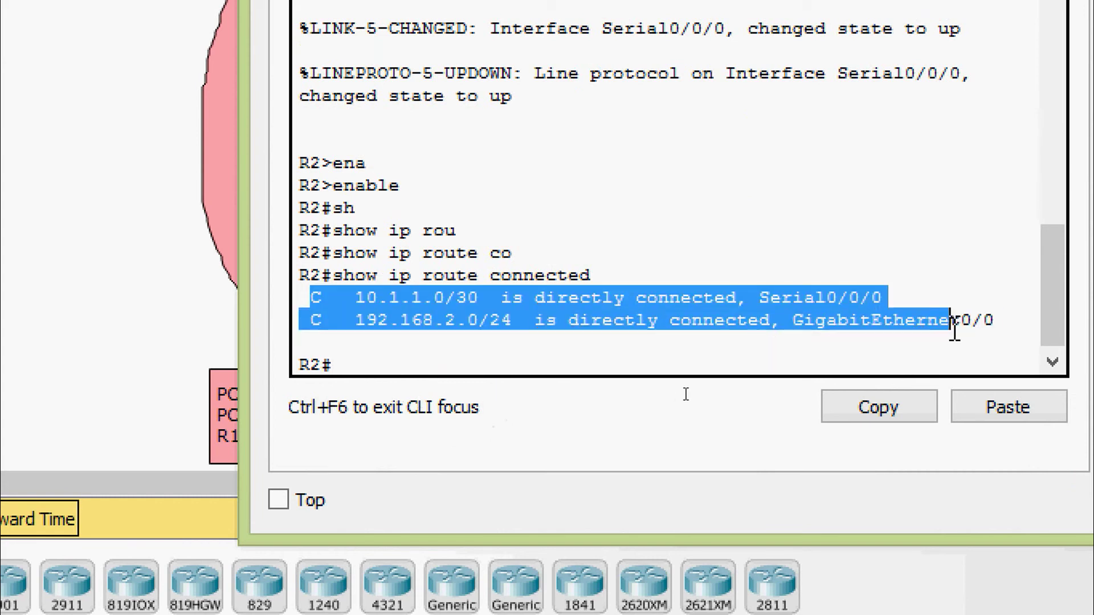
click(908, 347)
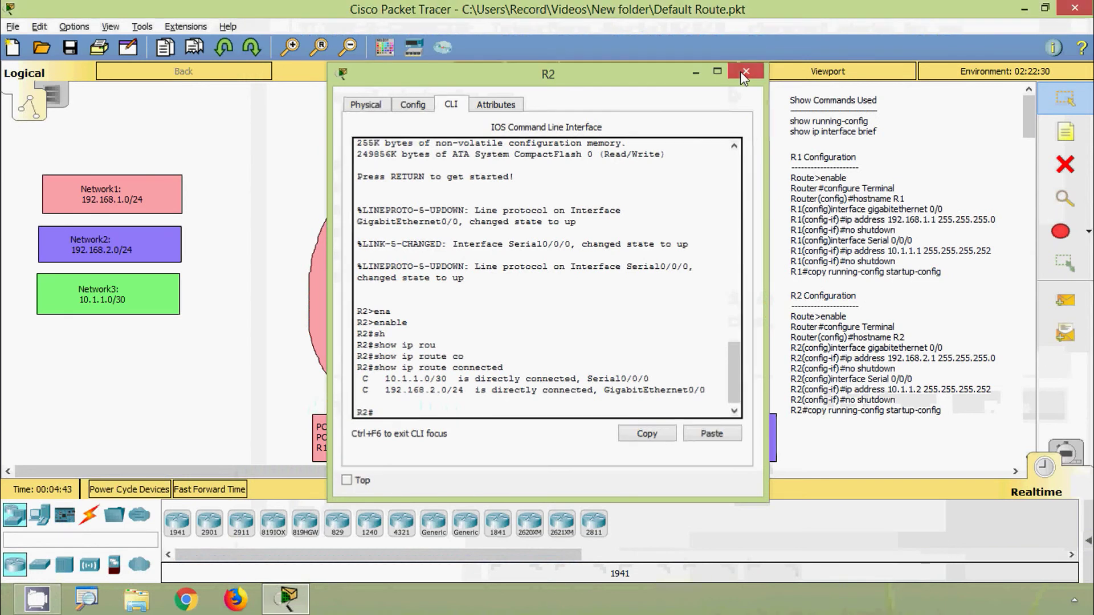
click(743, 70)
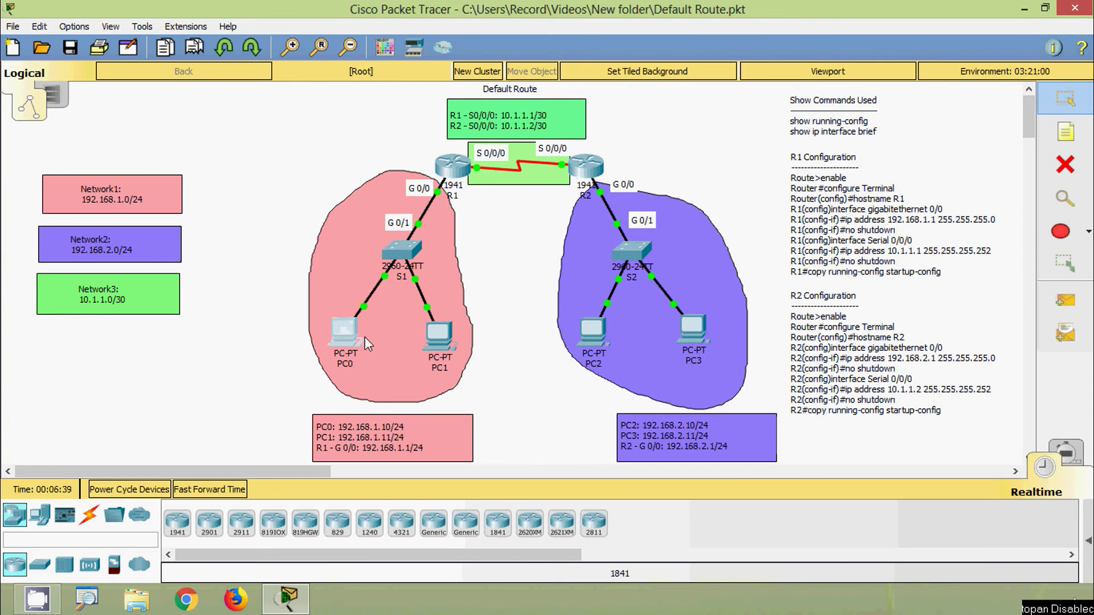
- Test connectivity from PC0 by pinging 192.168.2.10 in its command prompt, and close PC0's window
click(349, 335)
click(334, 105)
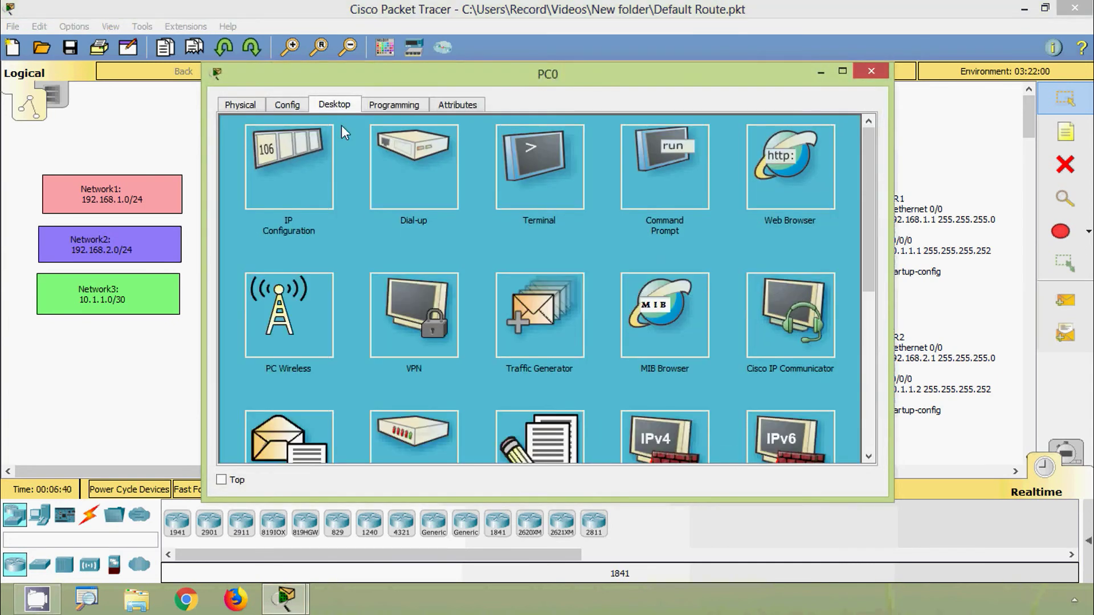
click(658, 174)
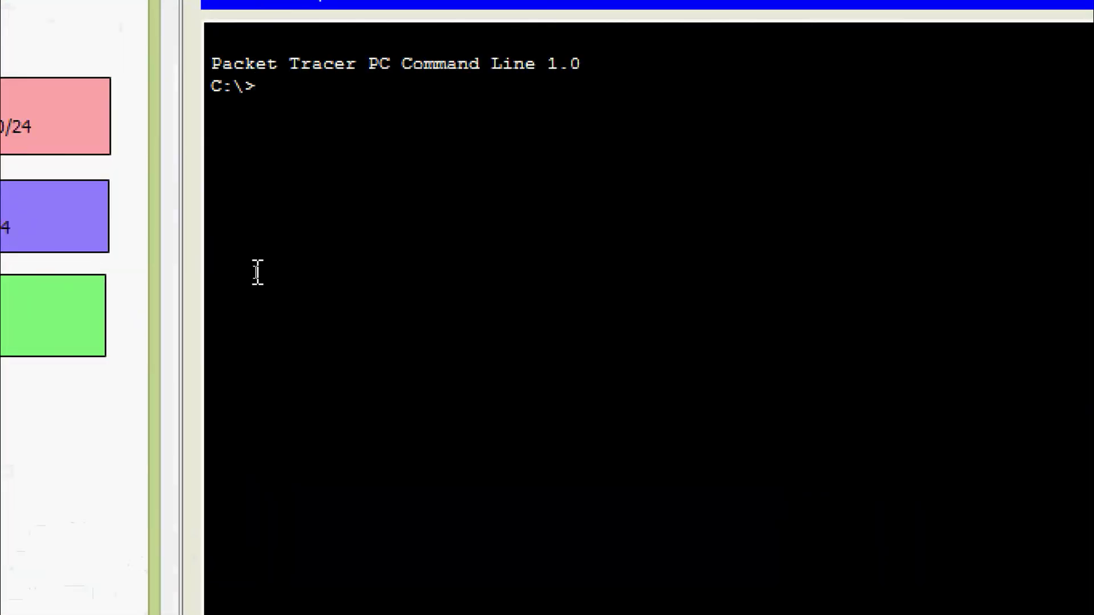
text(ping 192)
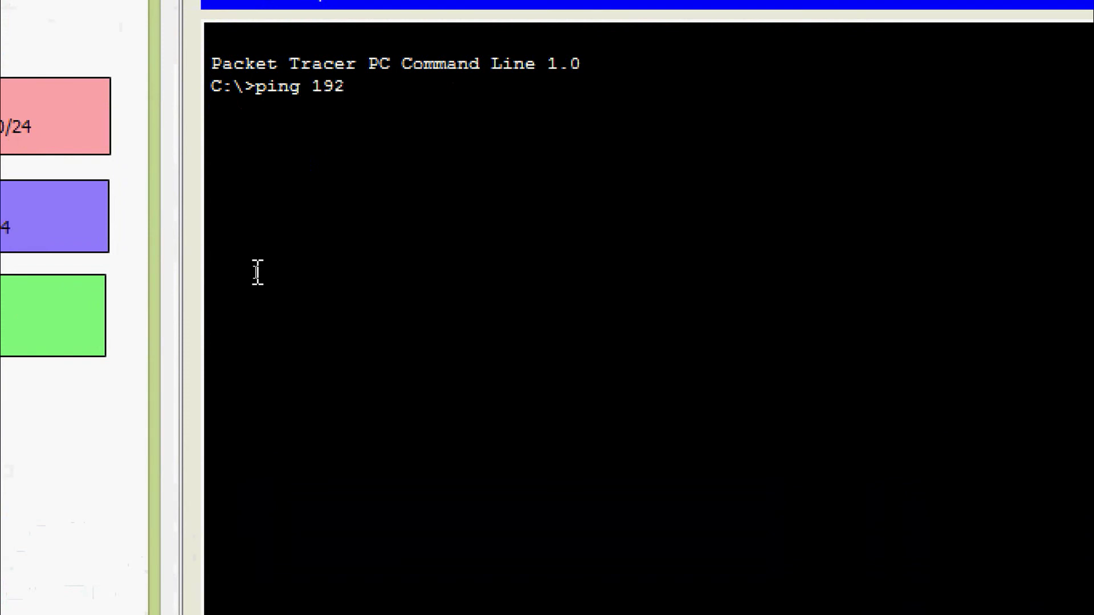
text(.168.2.)
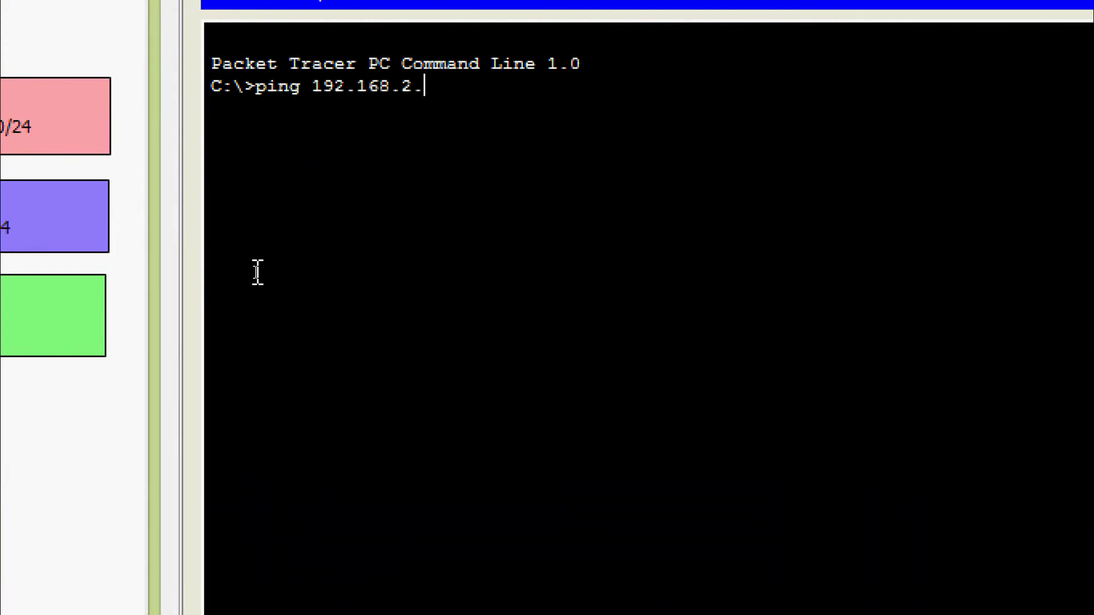
text(10)
key(Return)
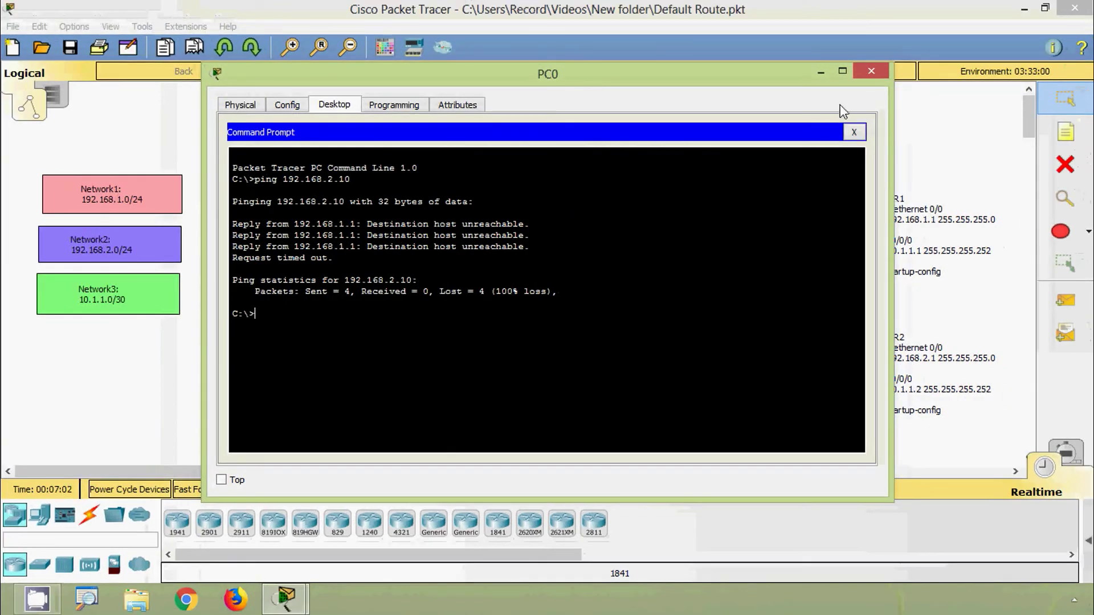
click(865, 70)
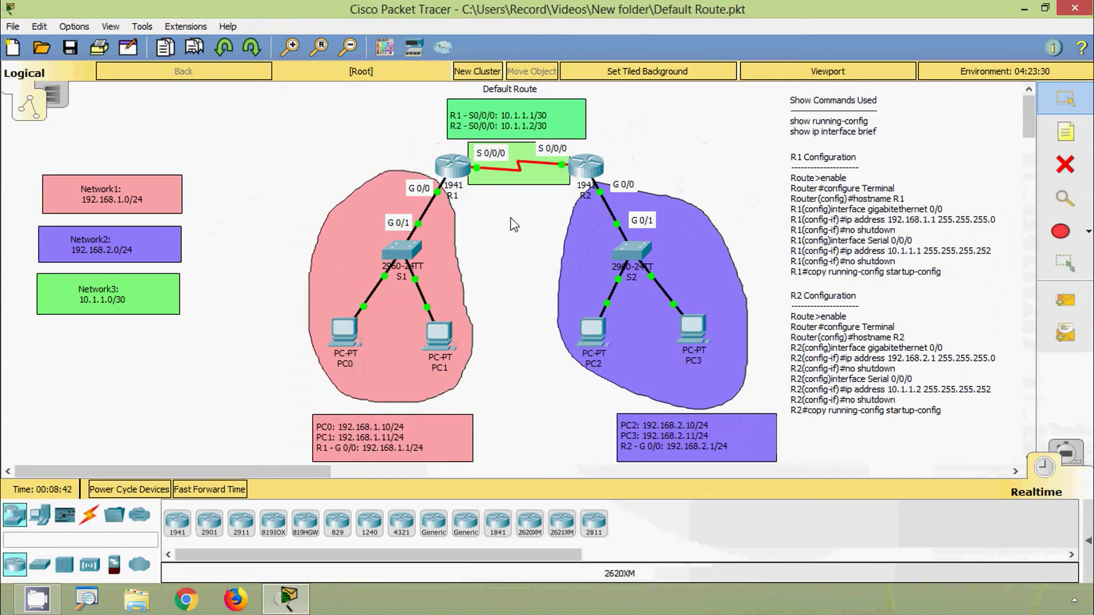
- Open R1's command line and enter global configuration mode with configure terminal
click(451, 165)
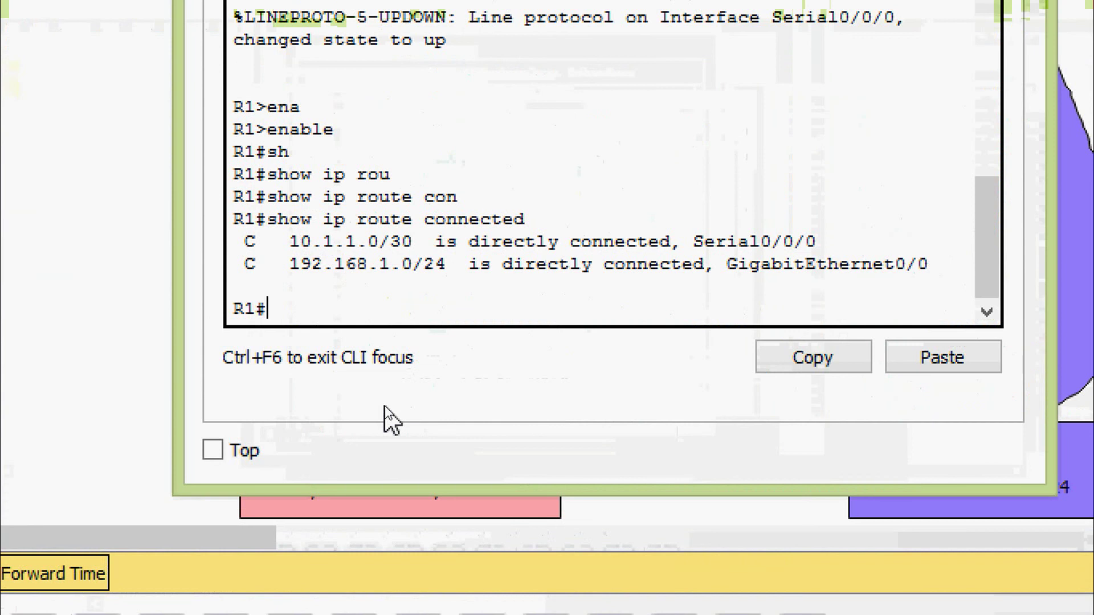
text(conf)
key(Tab)
key(Tab)
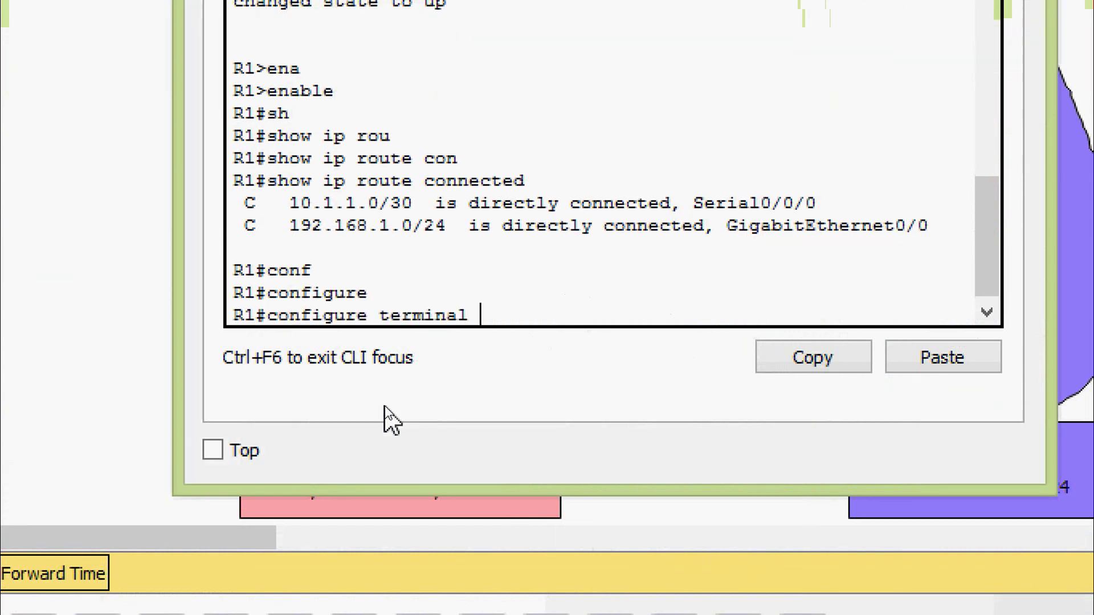
key(Return)
key(Return)
key(Return)
- Configure R1's default route with ip route 0.0.0.0 0.0.0.0 serial 0/0/0, consulting the command help for each argument, and leave configuration mode
text(ip route)
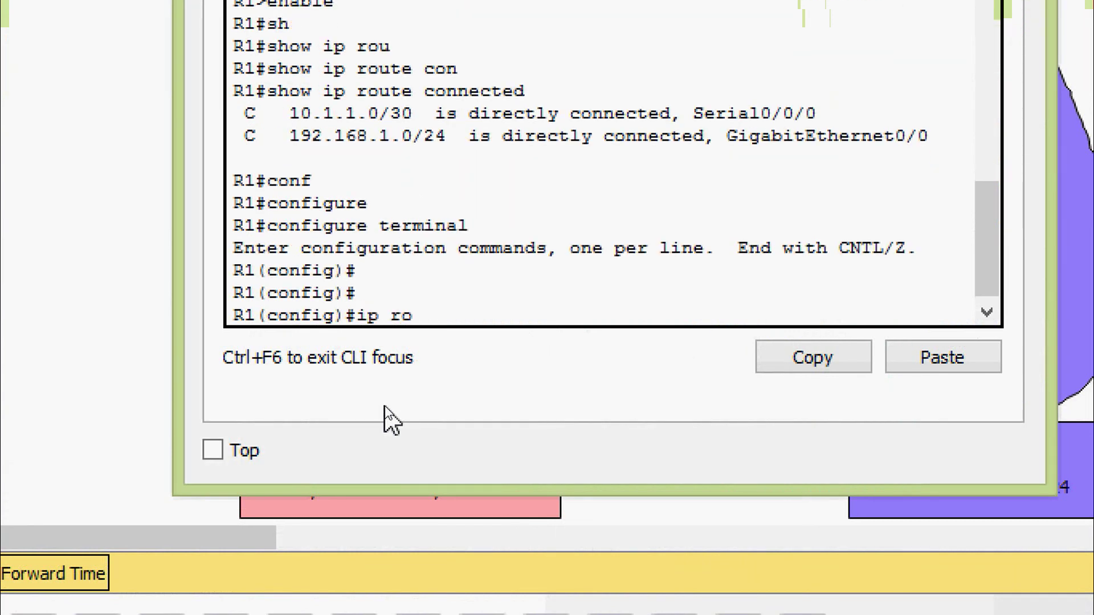
key(Tab)
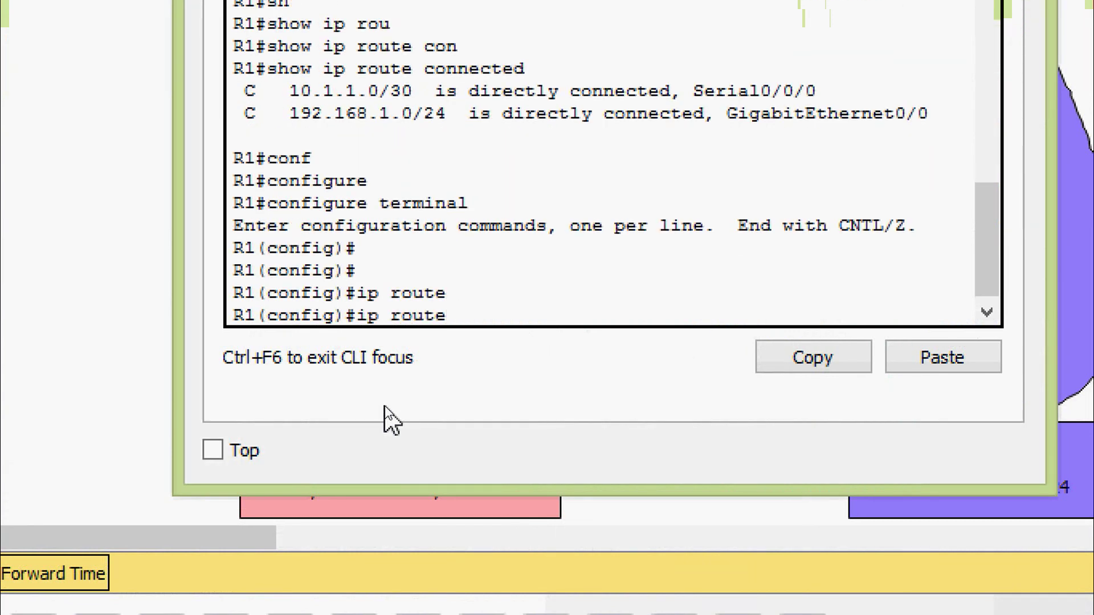
text(?)
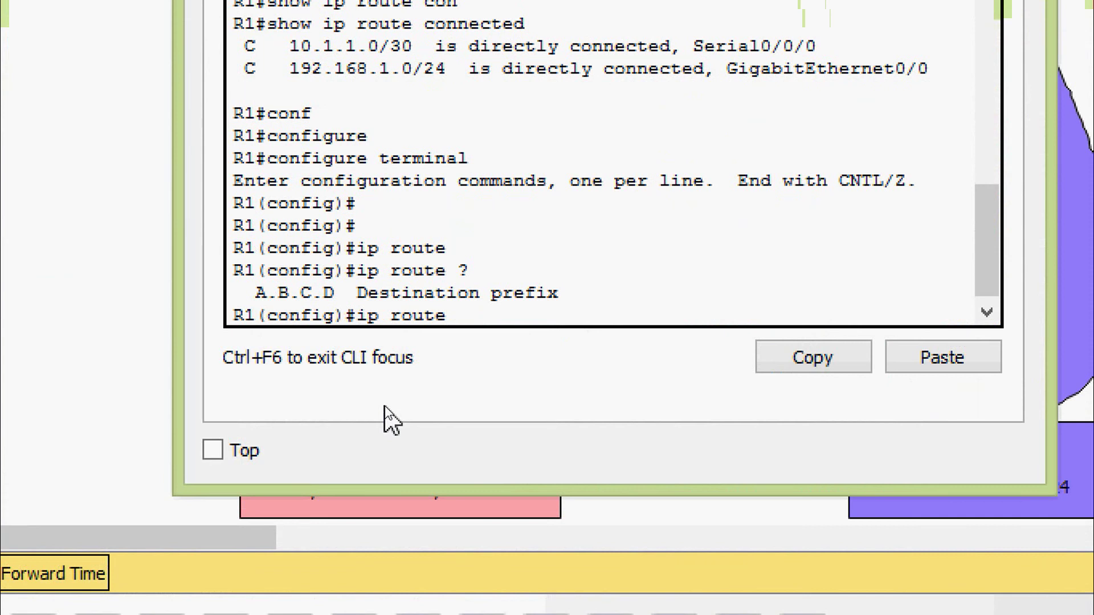
text(0.0.0.)
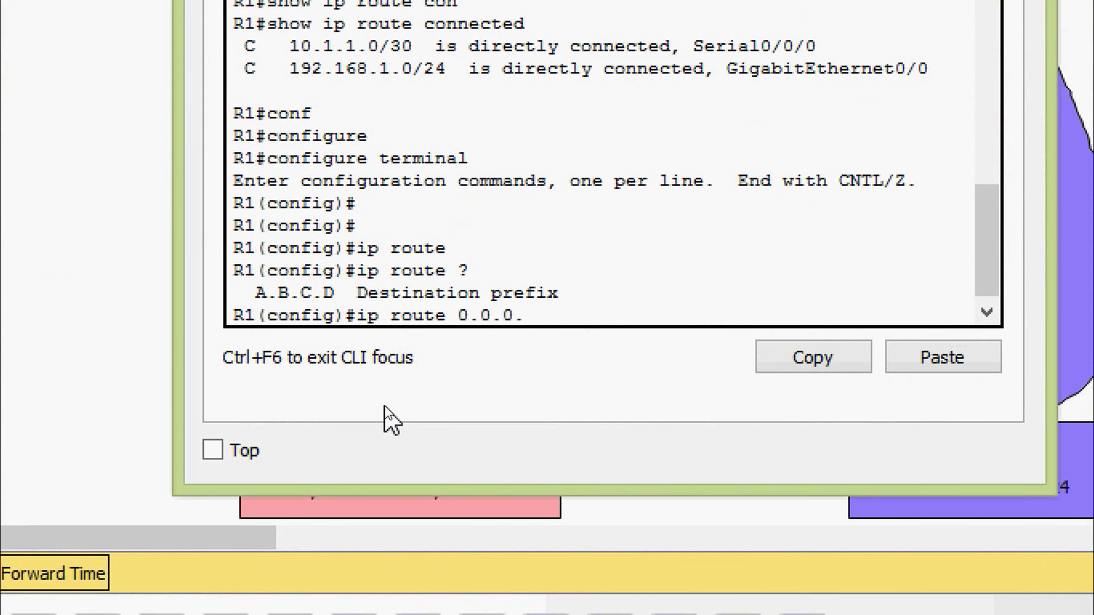
text(0 )
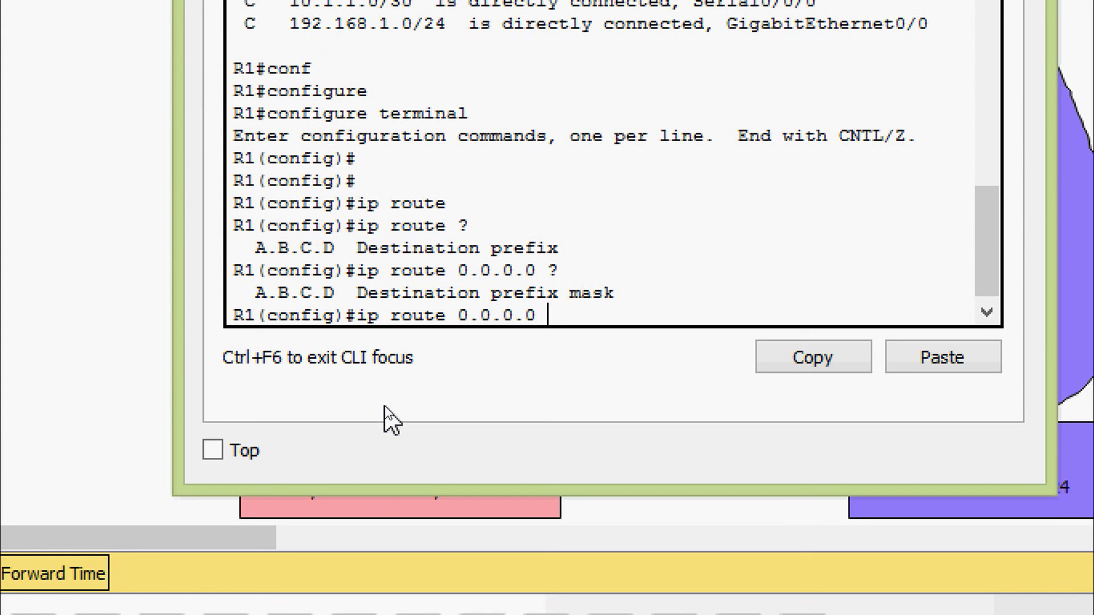
text(?0.0.0.0 ?)
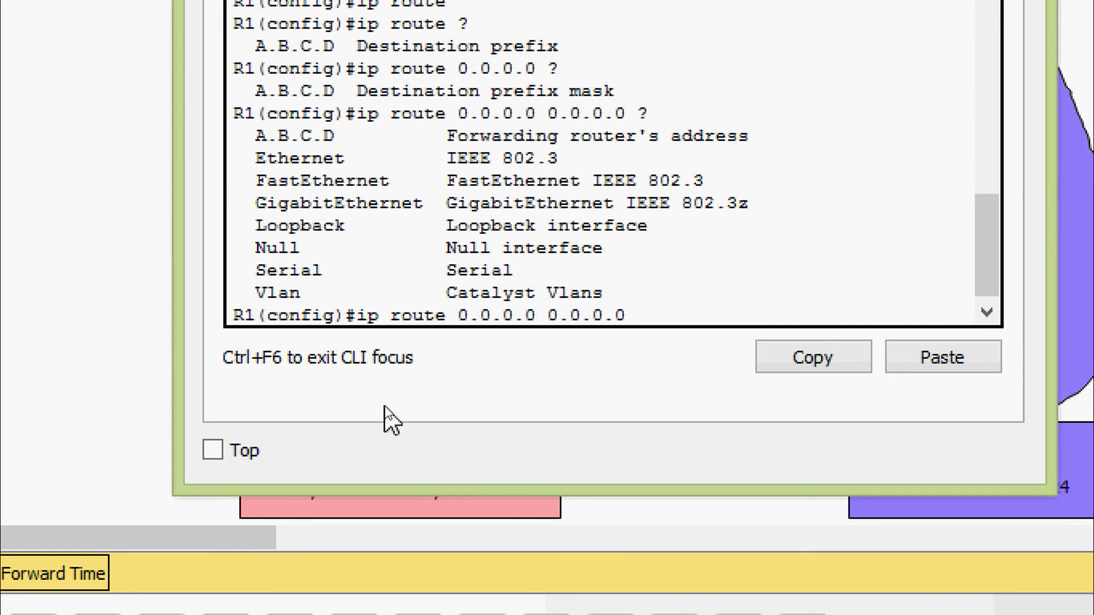
text(ser)
key(Tab)
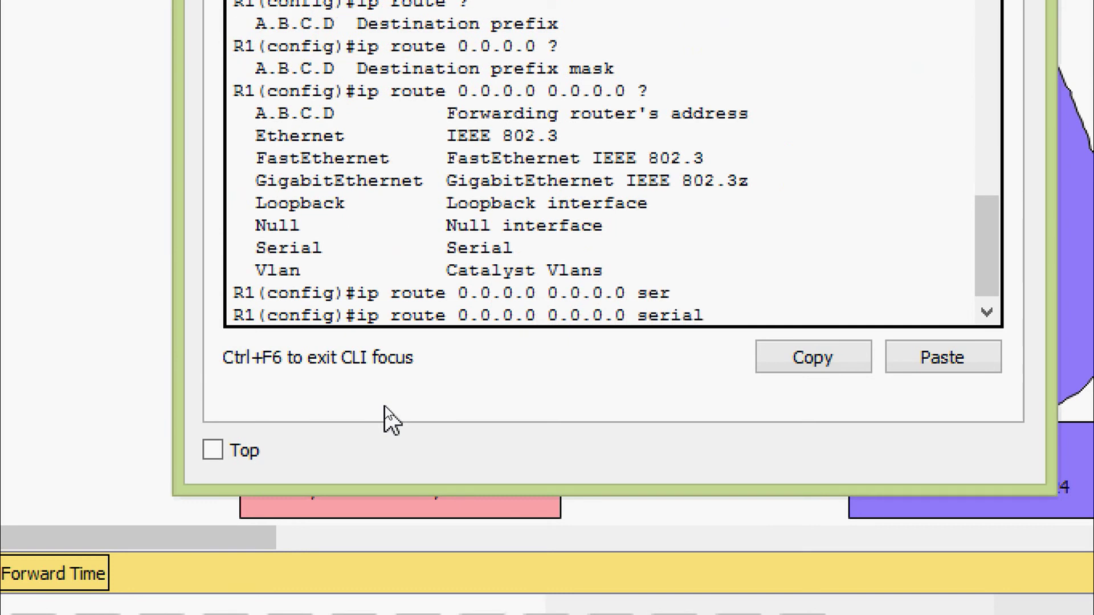
text(0/0/0)
key(Return)
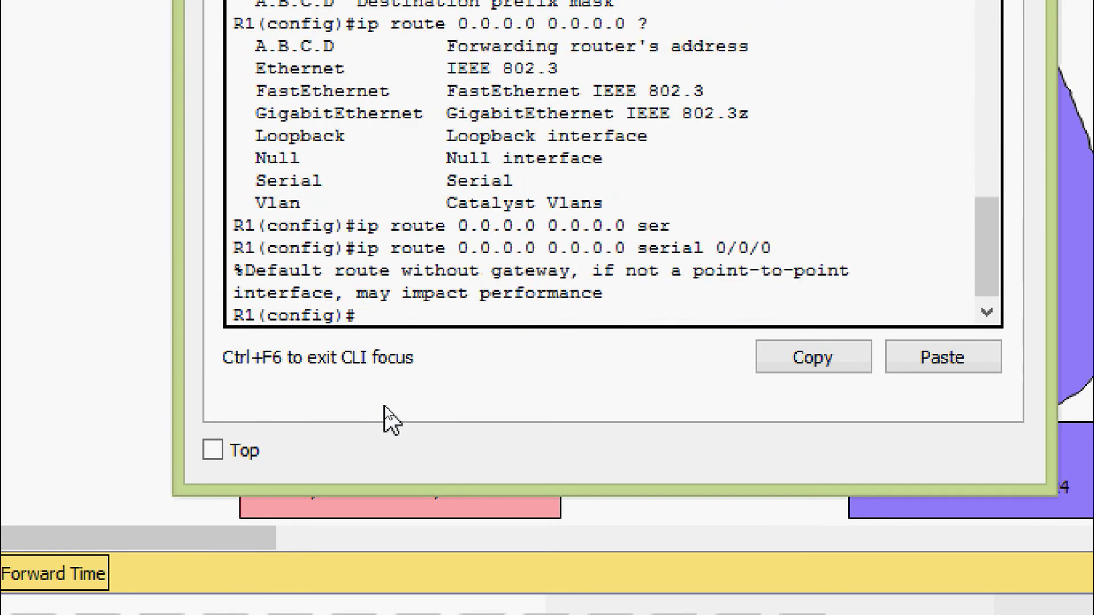
key(ctrl+z)
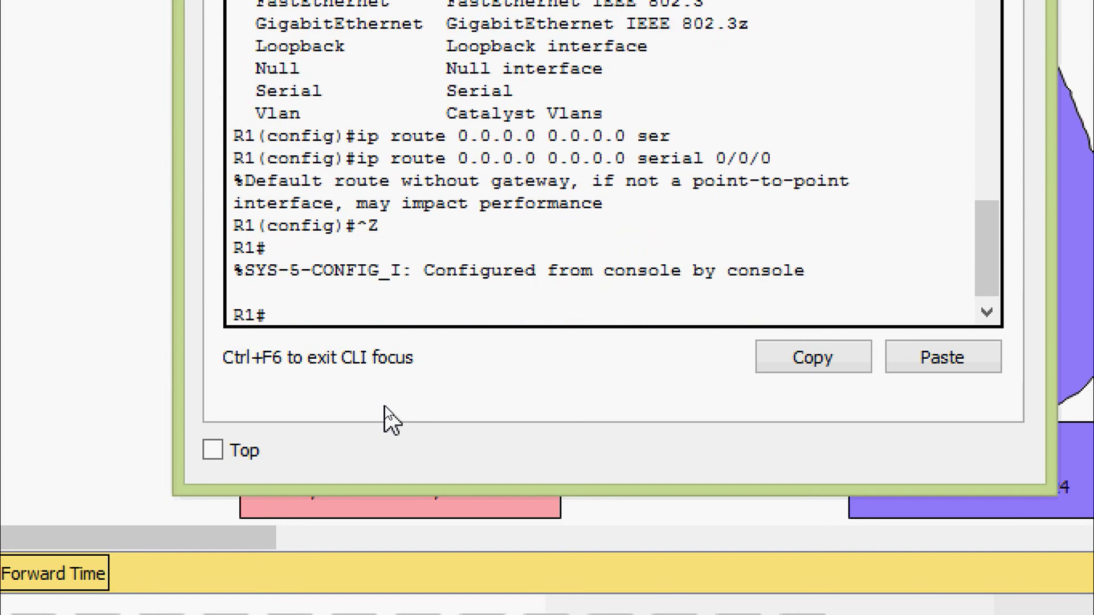
- Save R1's configuration with copy running-config startup-config, accepting the default destination filename
text(cop)
key(Tab)
text(r)
key(Tab)
text(st)
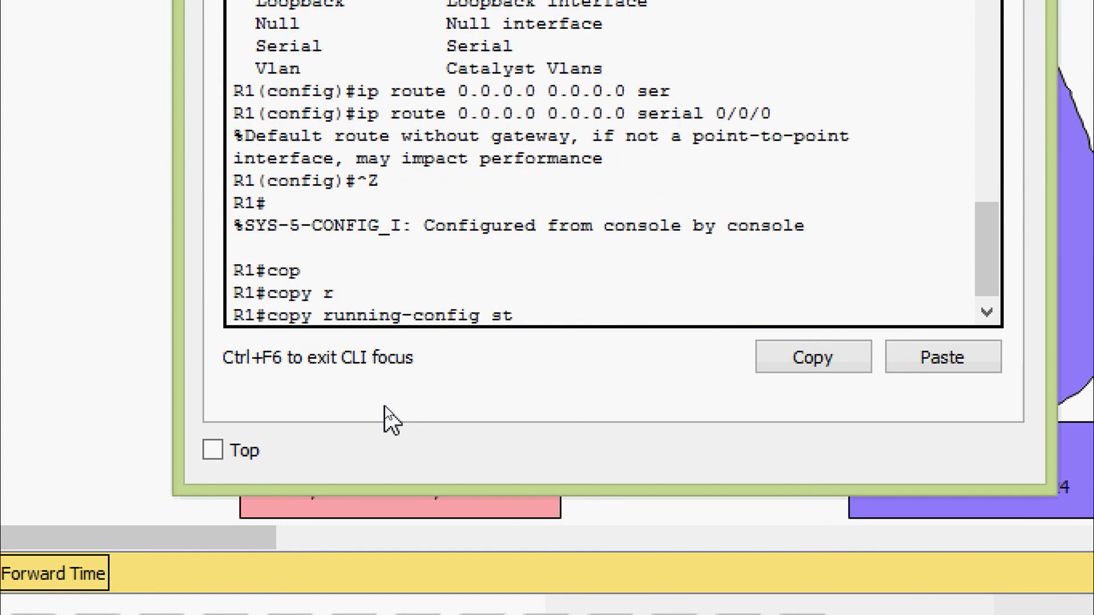
key(Tab)
key(Return)
key(Return)
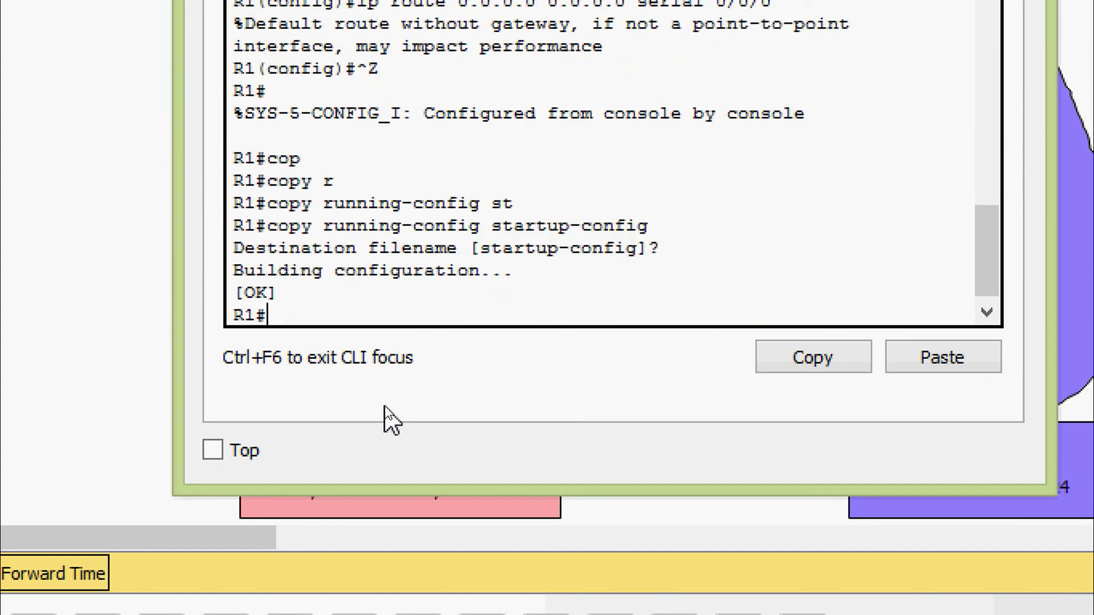
- Display R1's running configuration and examine its ip route entry
text(sh)
key(Tab)
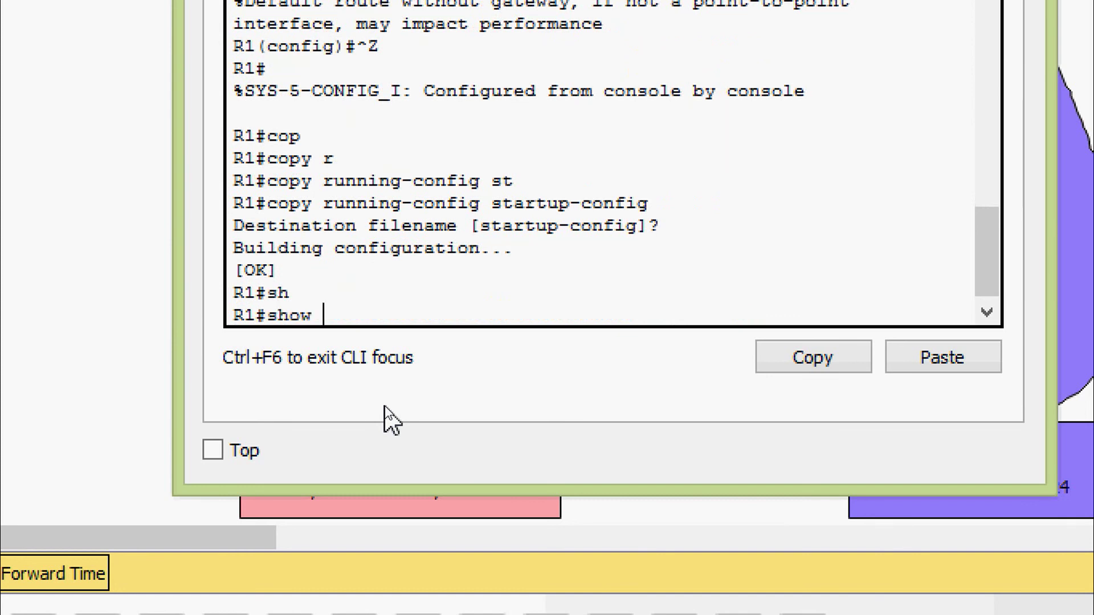
text(r)
key(Tab)
key(Return)
key(space)
key(space)
key(space)
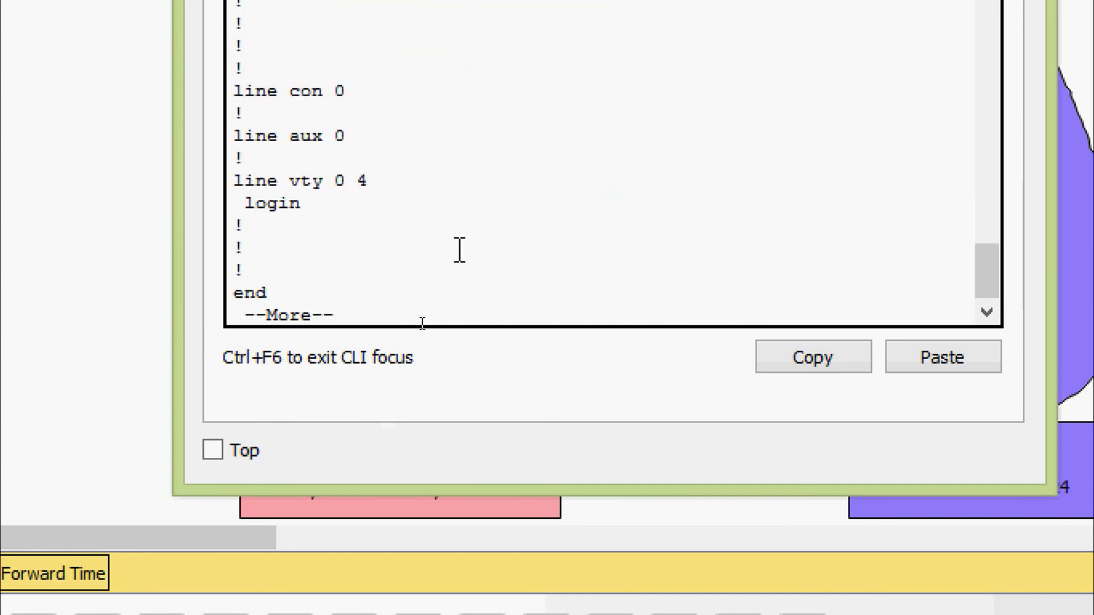
key(space)
scroll(459, 246, up, 5)
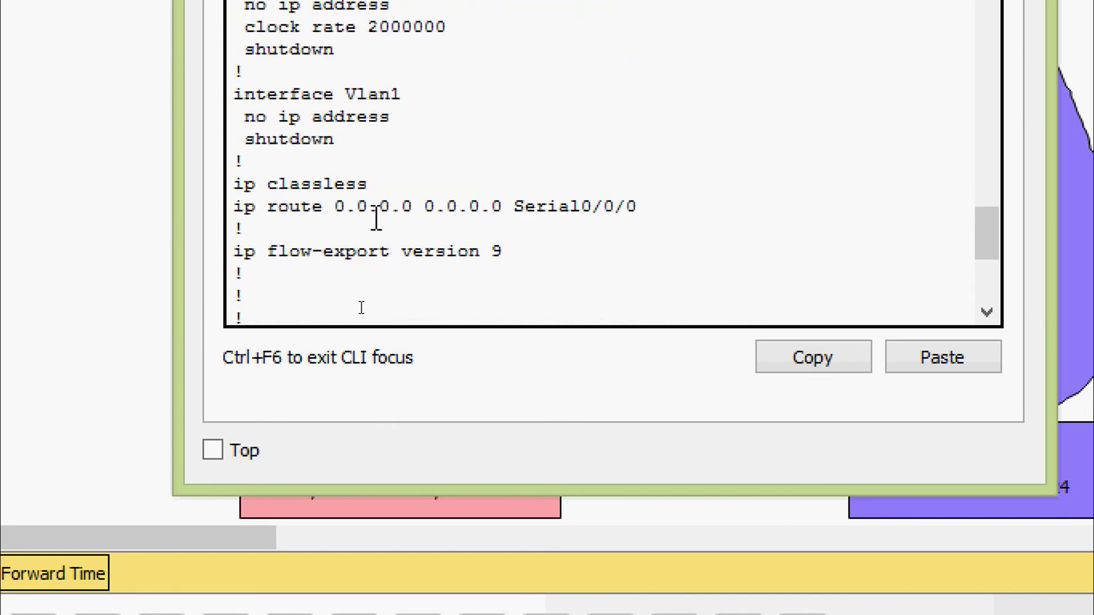
drag(235, 206, 655, 205)
key(Return)
key(Return)
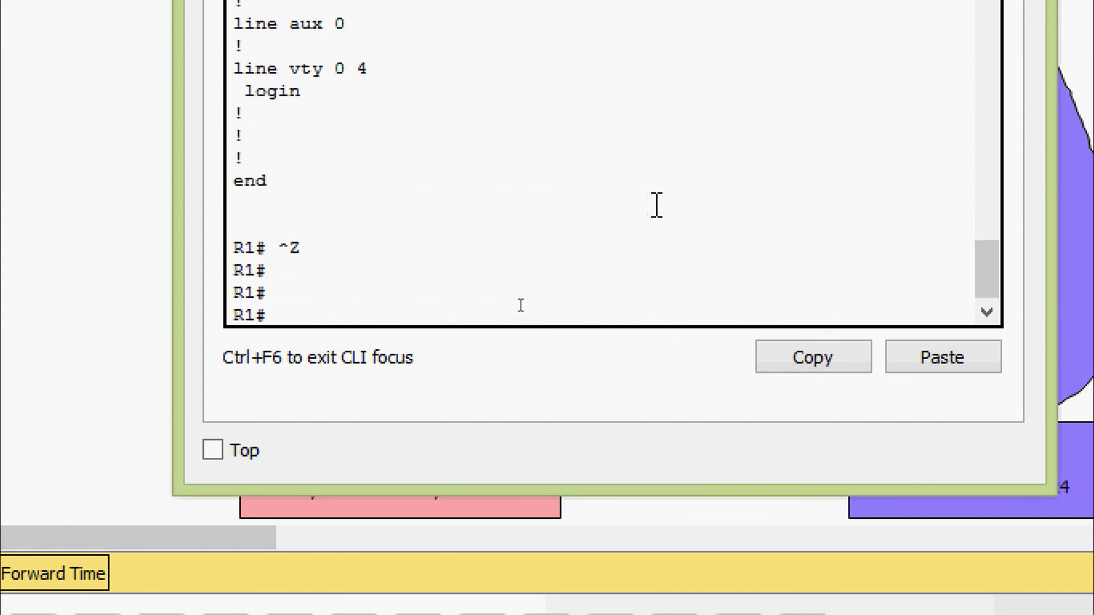
- Run show ip route static on R1, examine the static default route, and close R1's window
text(sh)
key(Tab)
text(ip route)
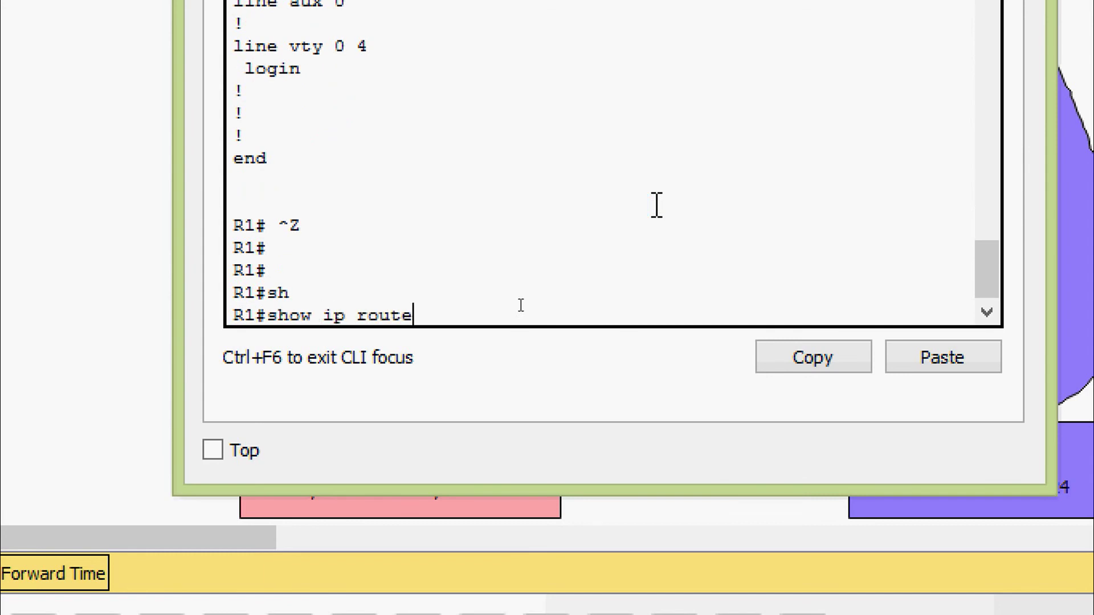
key(Tab)
text(st)
key(Tab)
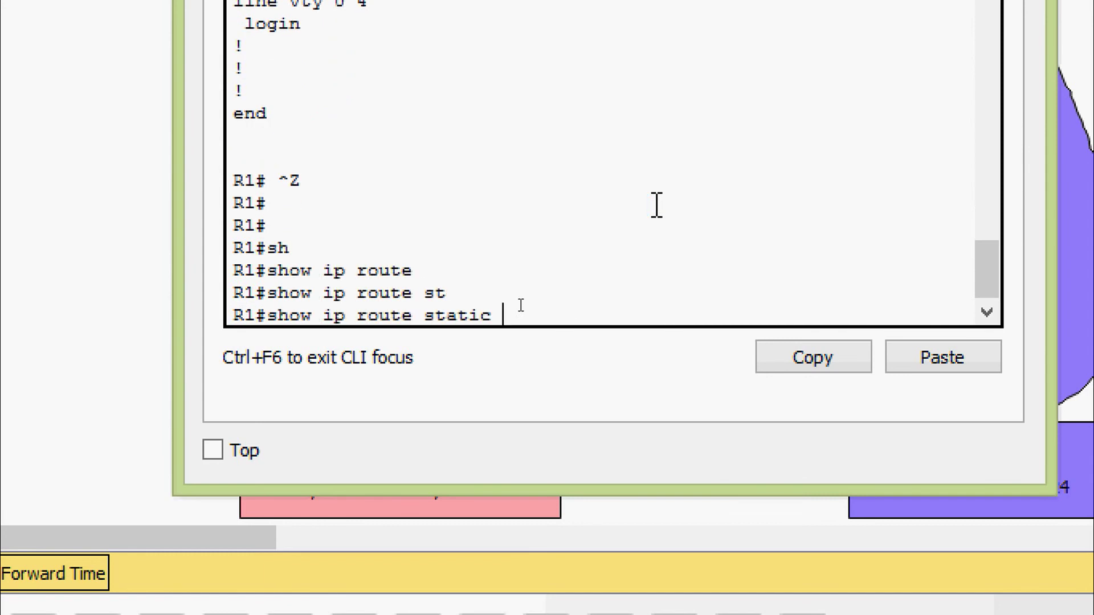
key(Return)
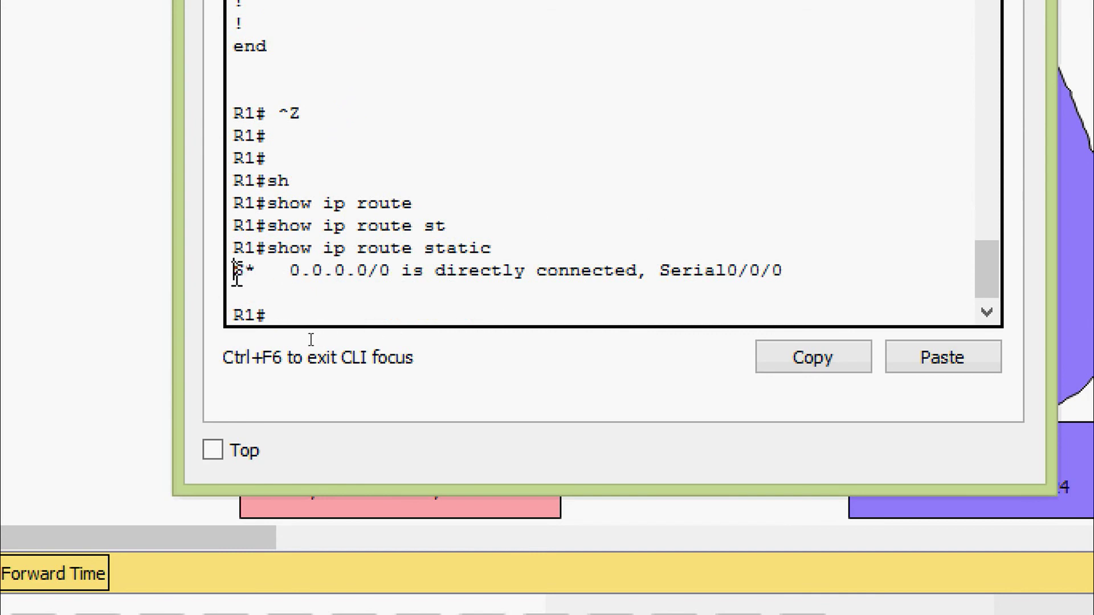
drag(234, 274, 788, 282)
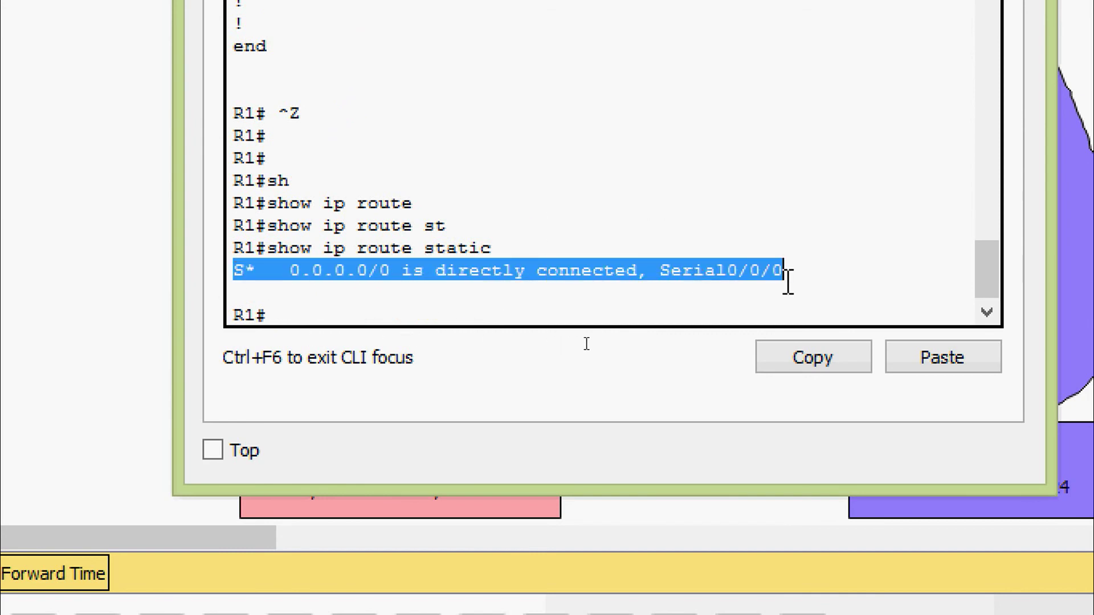
click(808, 274)
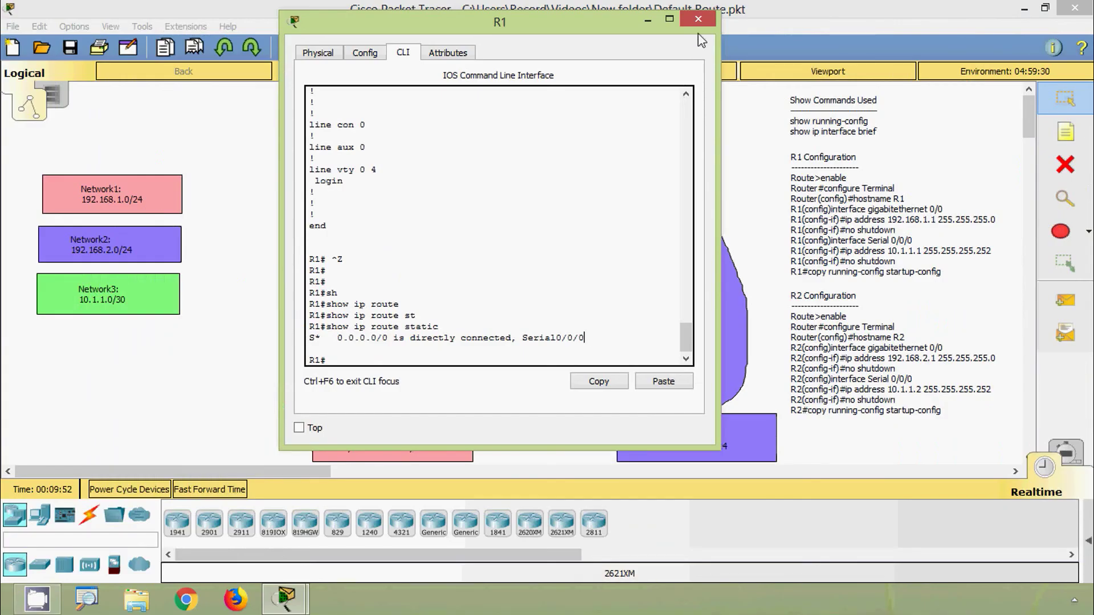
click(700, 21)
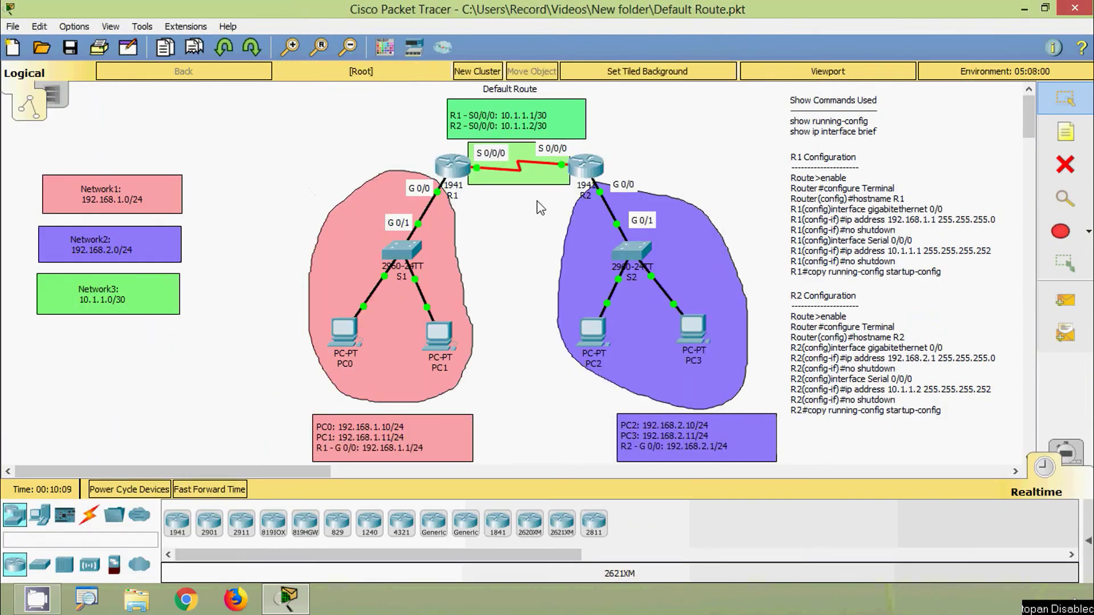
- Open R2's command line and enter global configuration mode with configure terminal
click(582, 171)
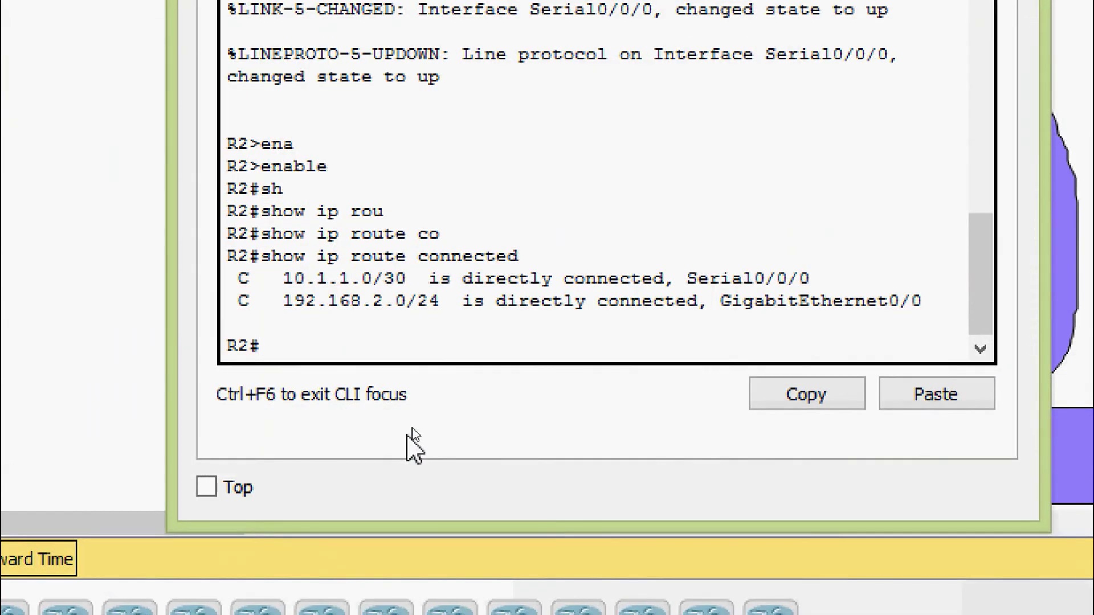
text(conf)
key(Tab)
text(t)
key(Tab)
key(Return)
key(Return)
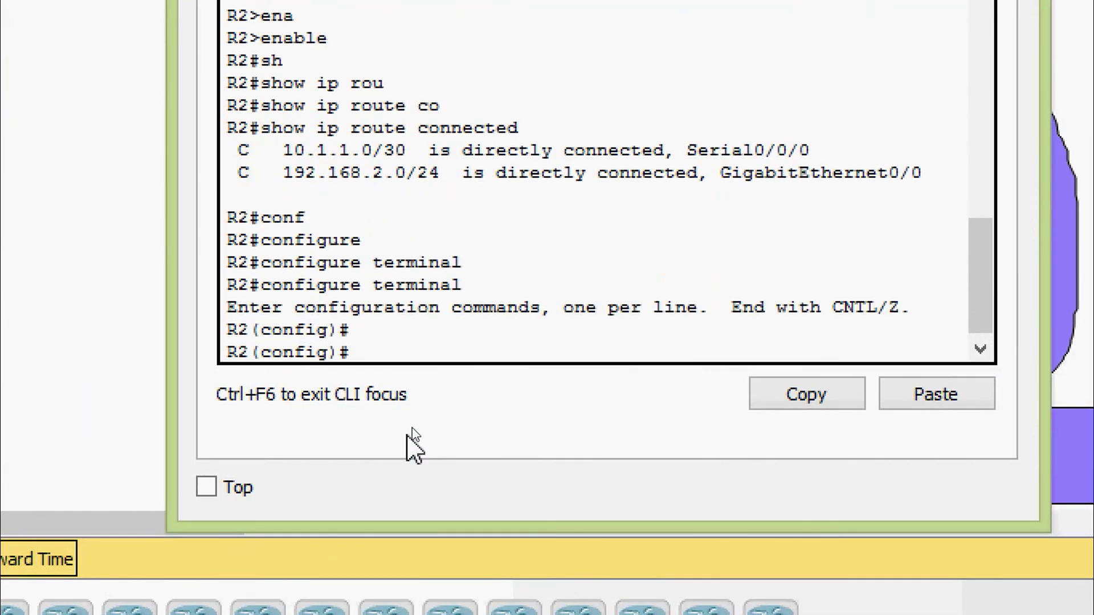
- Configure R2's default route with ip route 0.0.0.0 0.0.0.0 serial 0/0/0 and return to privileged mode
text(ip route)
key(Tab)
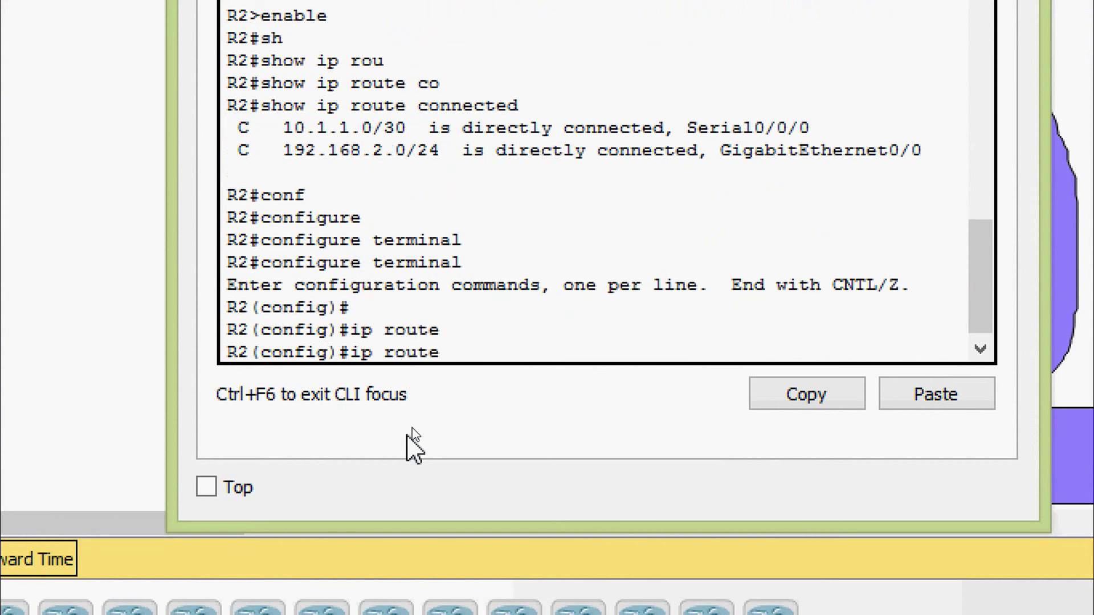
text(0.0.0.0 0.0.0.0)
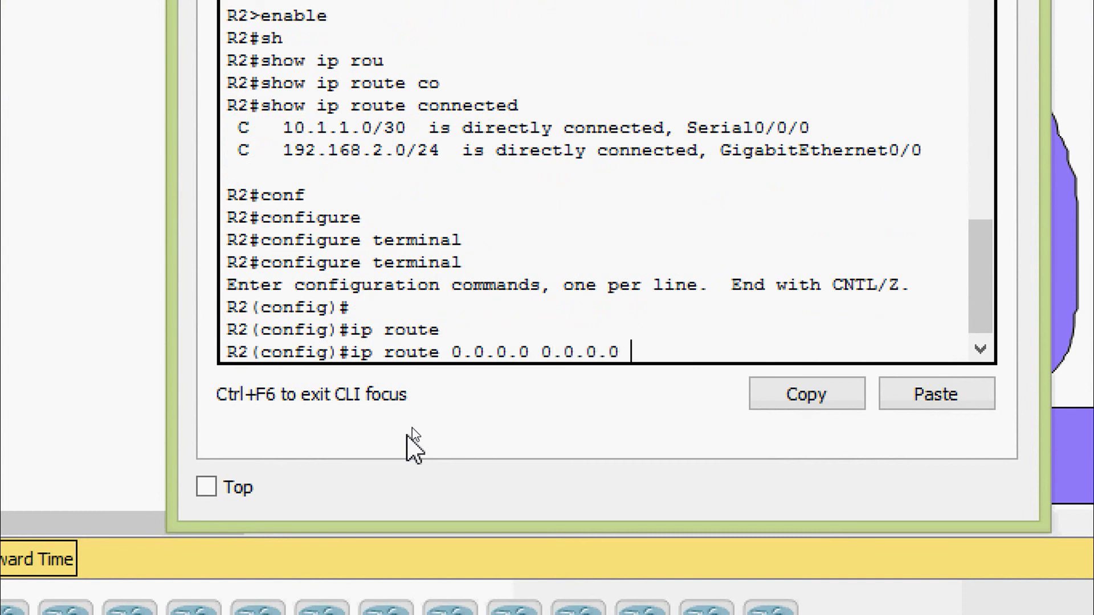
text( ser)
key(Tab)
text(0/0/0)
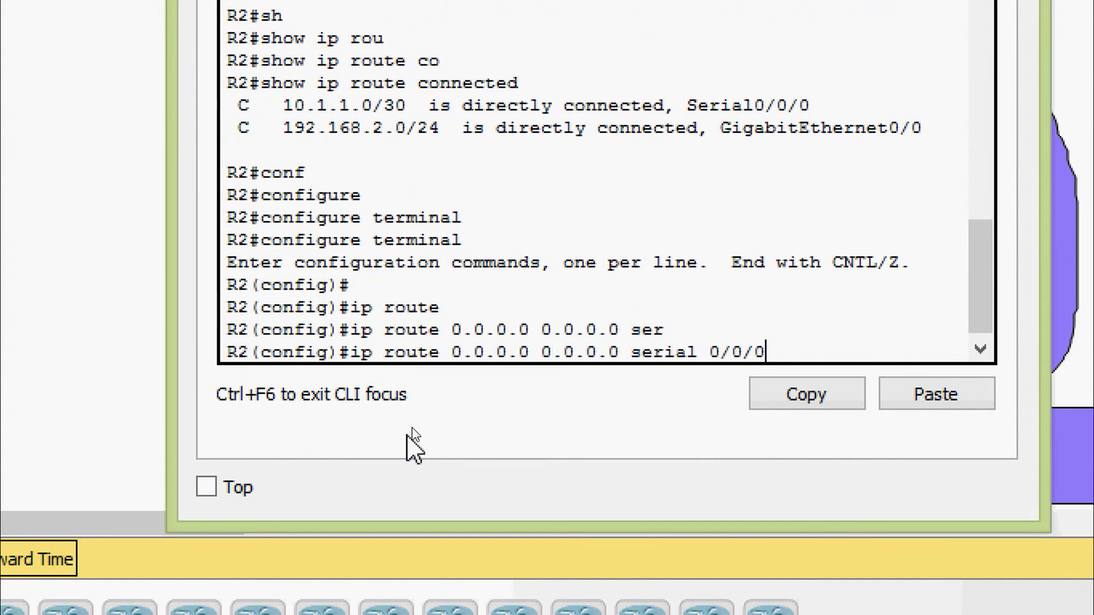
key(Return)
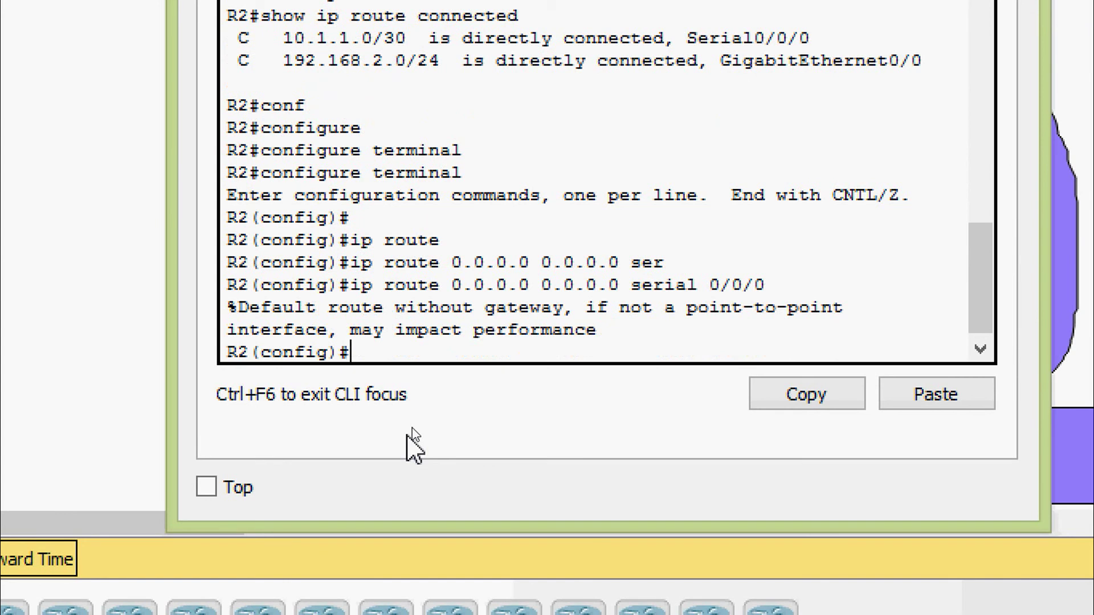
key(ctrl+z)
- Save R2's running configuration to startup-config, accepting the default destination filename
text(cop)
key(Tab)
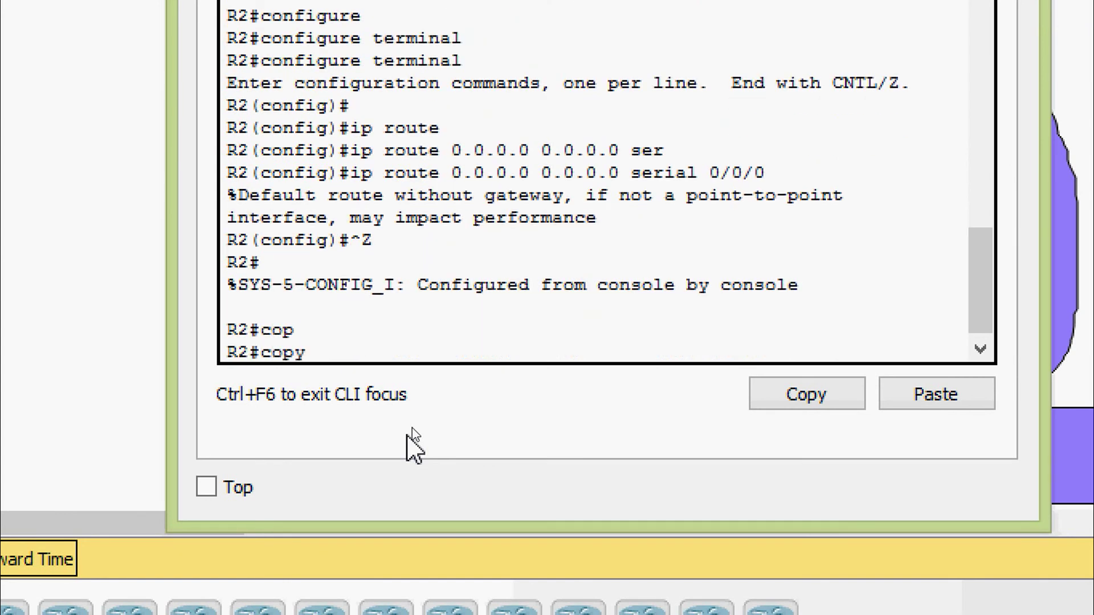
text(r)
key(Tab)
text(st)
key(Return)
key(Return)
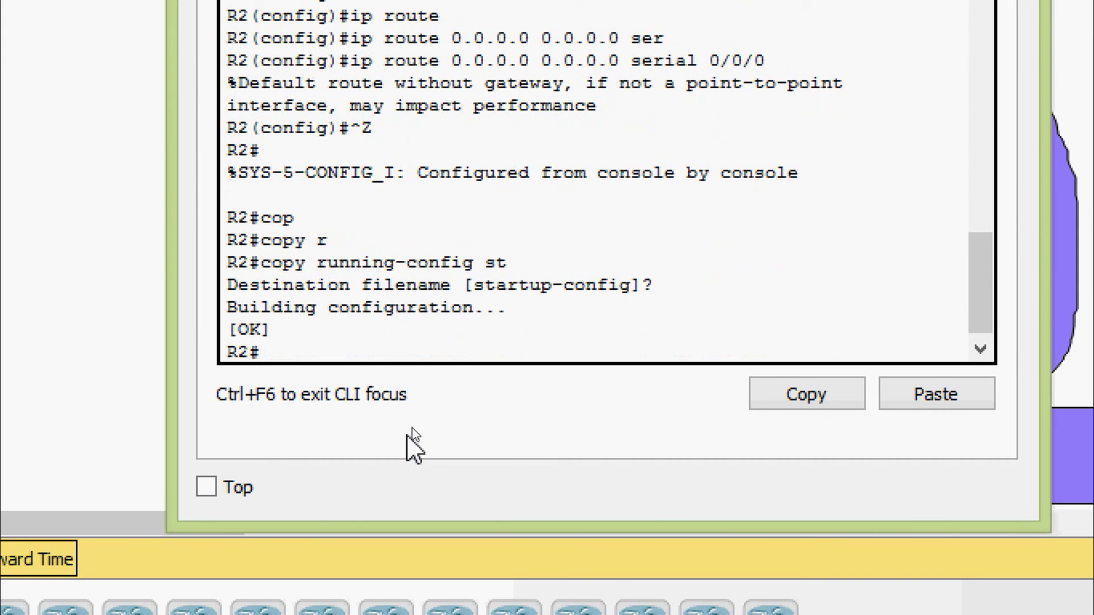
- Display R2's running configuration through to its end and examine its ip route entry
text(sh)
key(Tab)
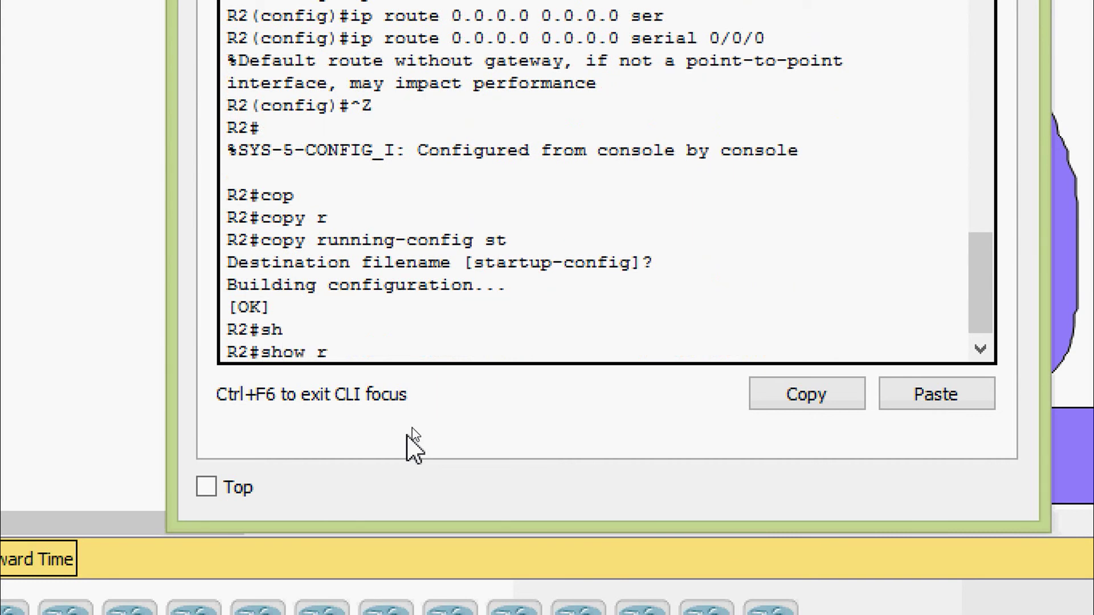
text(r)
key(Tab)
key(Return)
key(space)
key(space)
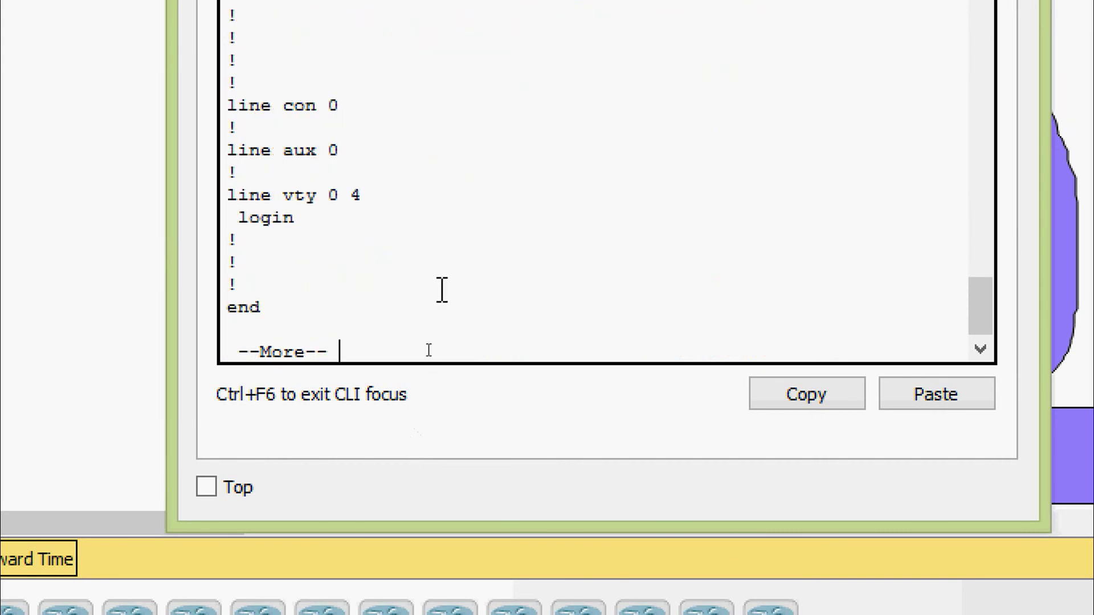
scroll(427, 254, up, 3)
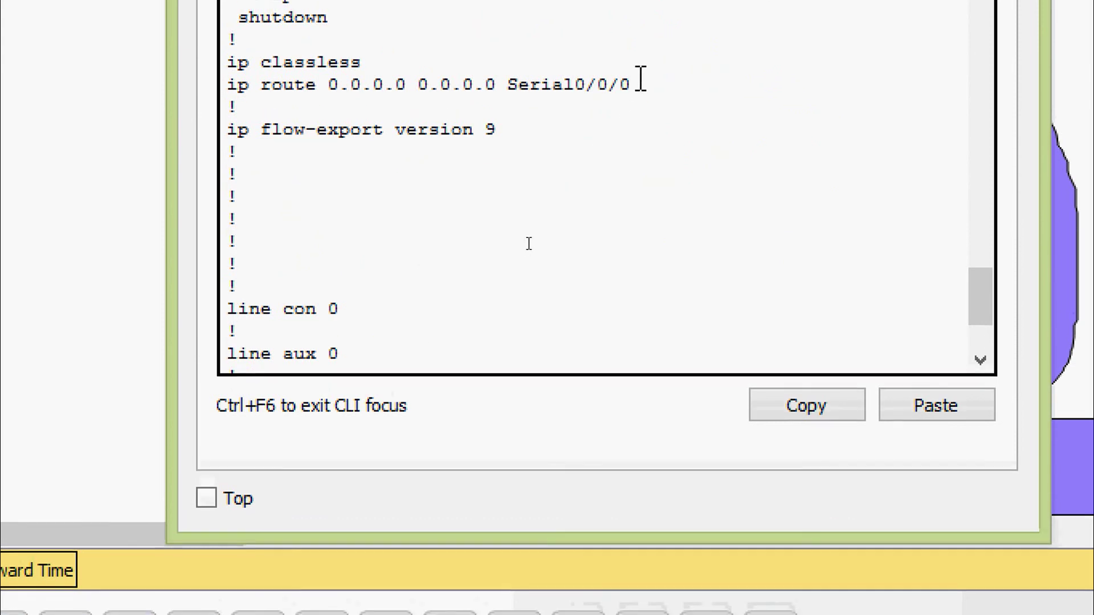
drag(642, 84, 227, 85)
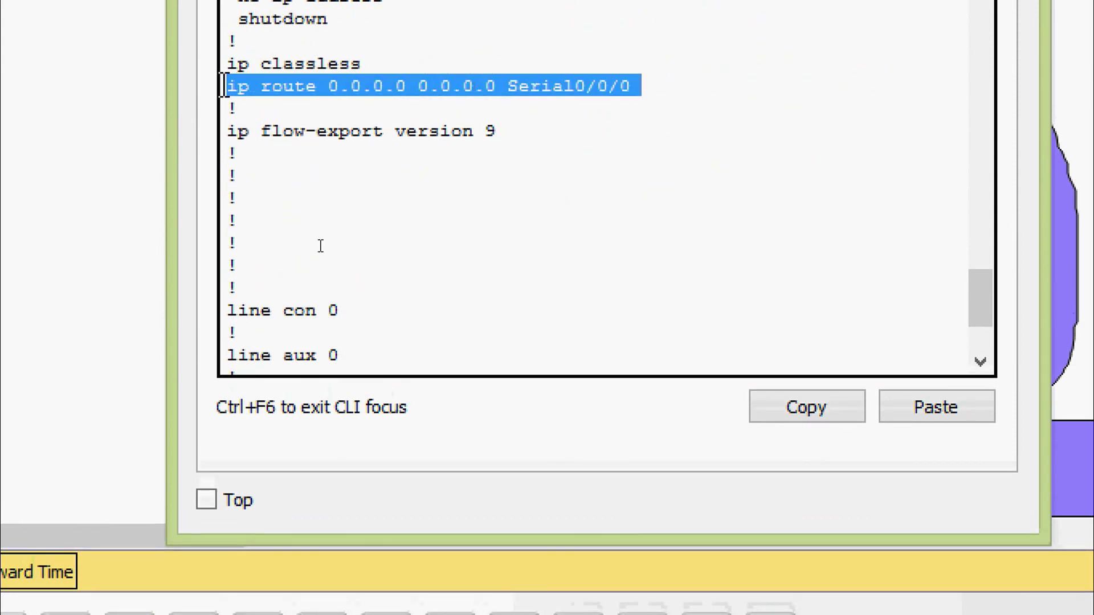
click(368, 203)
key(Return)
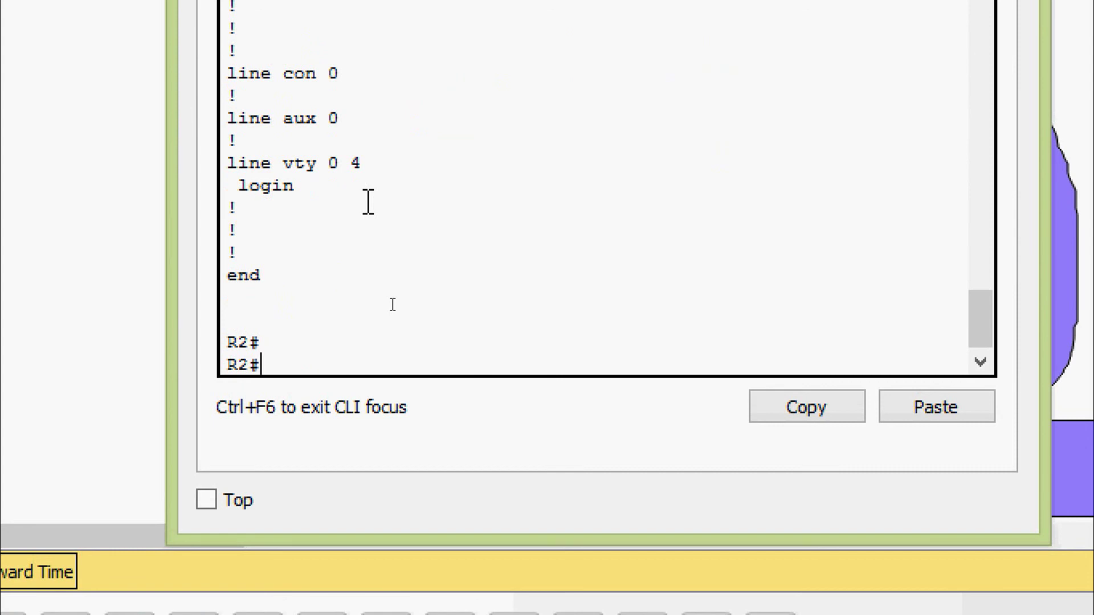
- Run show ip route static on R2, examine the static default route, and close R2's window
text(p ro)
key(BackSpace)
key(BackSpace)
key(BackSpace)
key(BackSpace)
text(sh)
key(Tab)
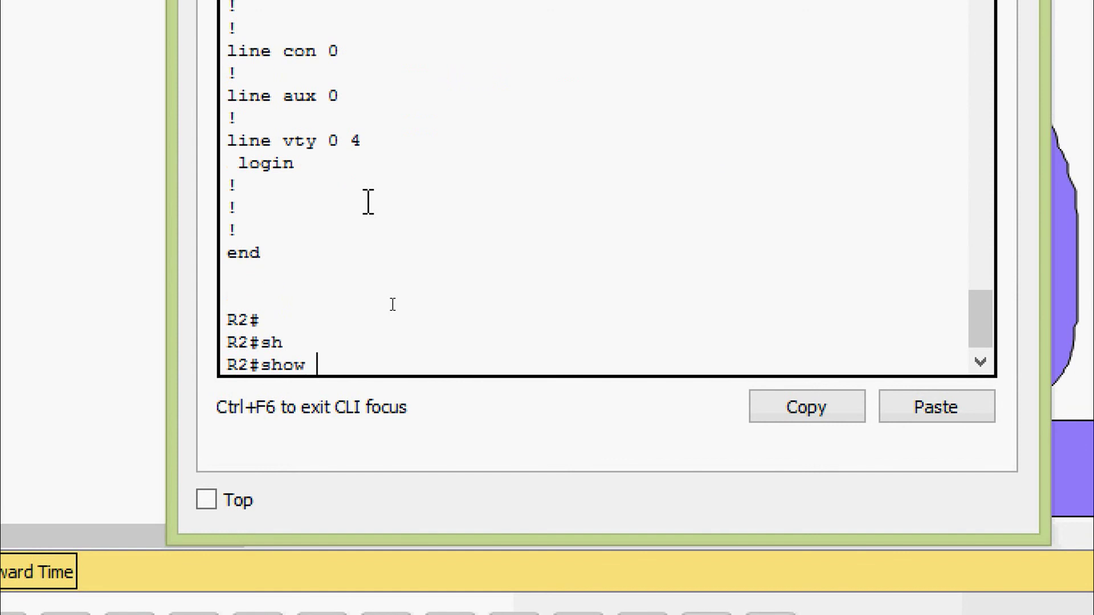
text(ip route)
key(Tab)
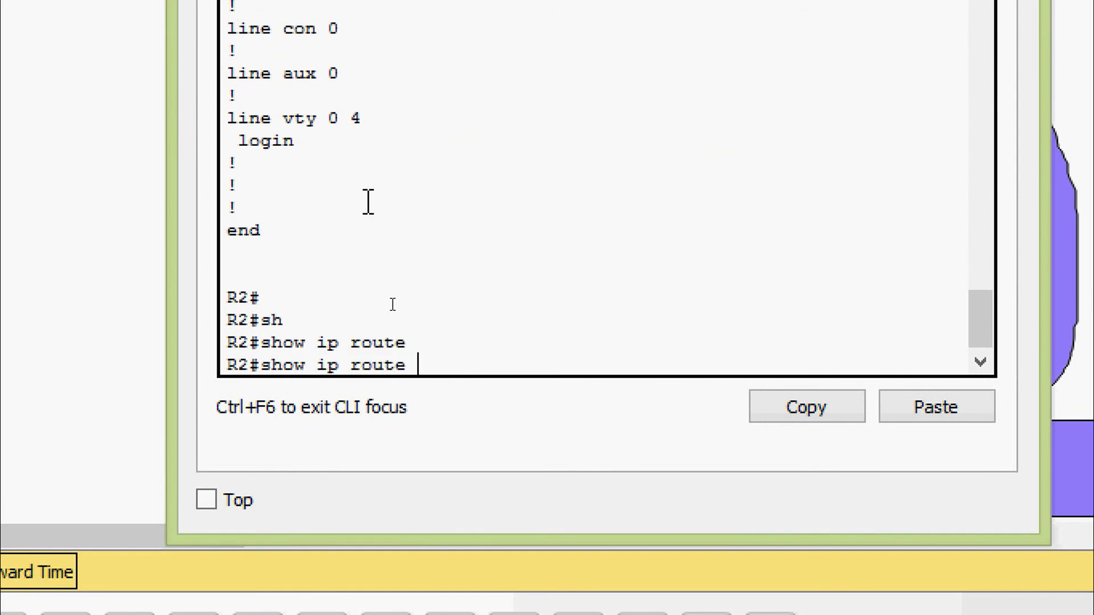
text(st)
key(Tab)
key(Return)
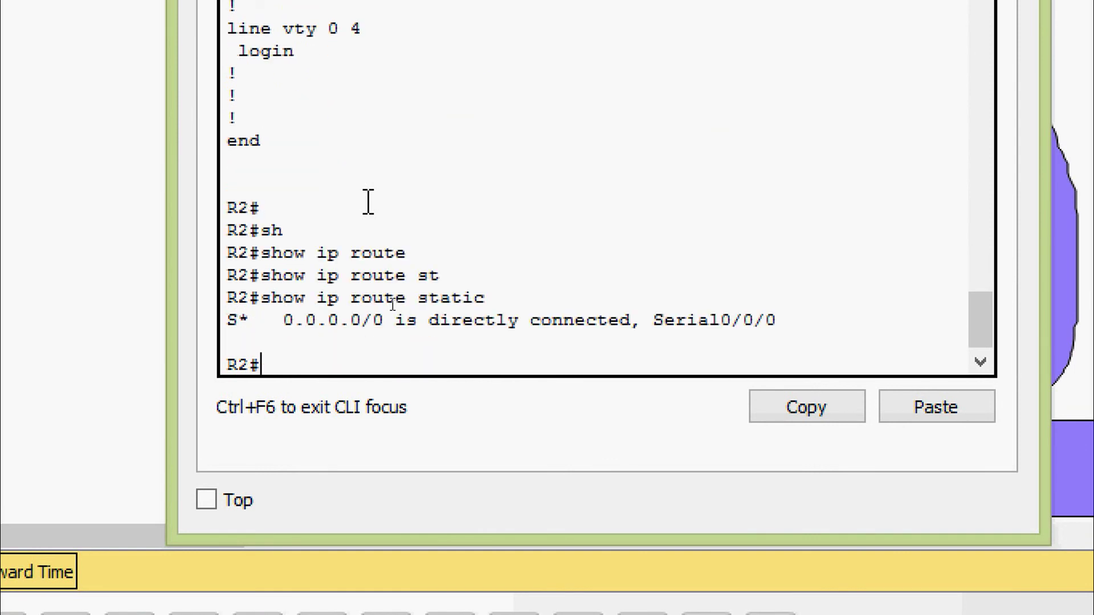
drag(226, 316, 814, 317)
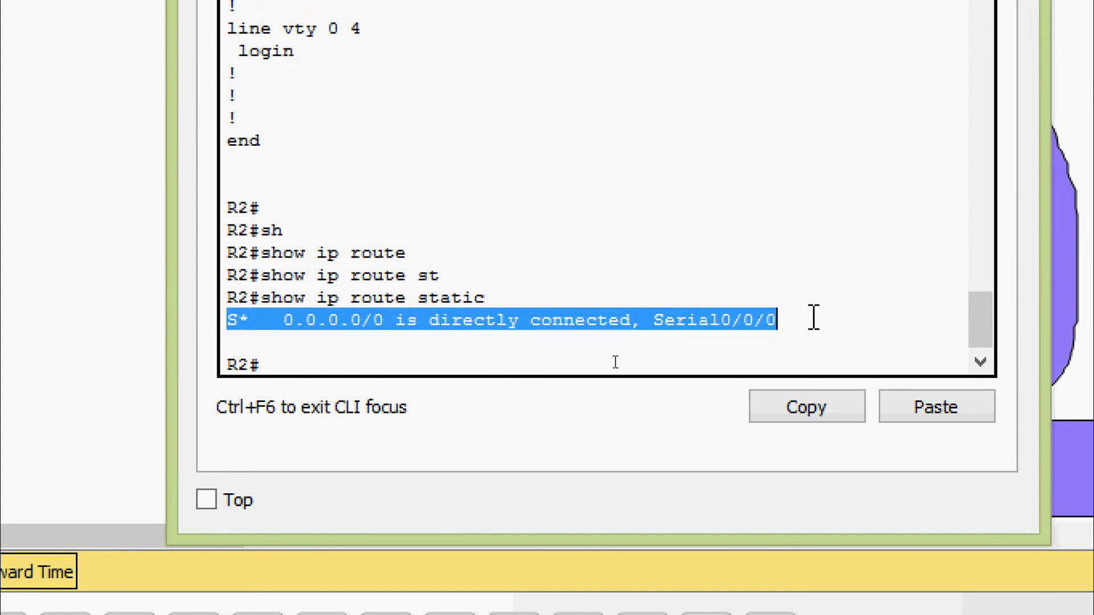
click(814, 317)
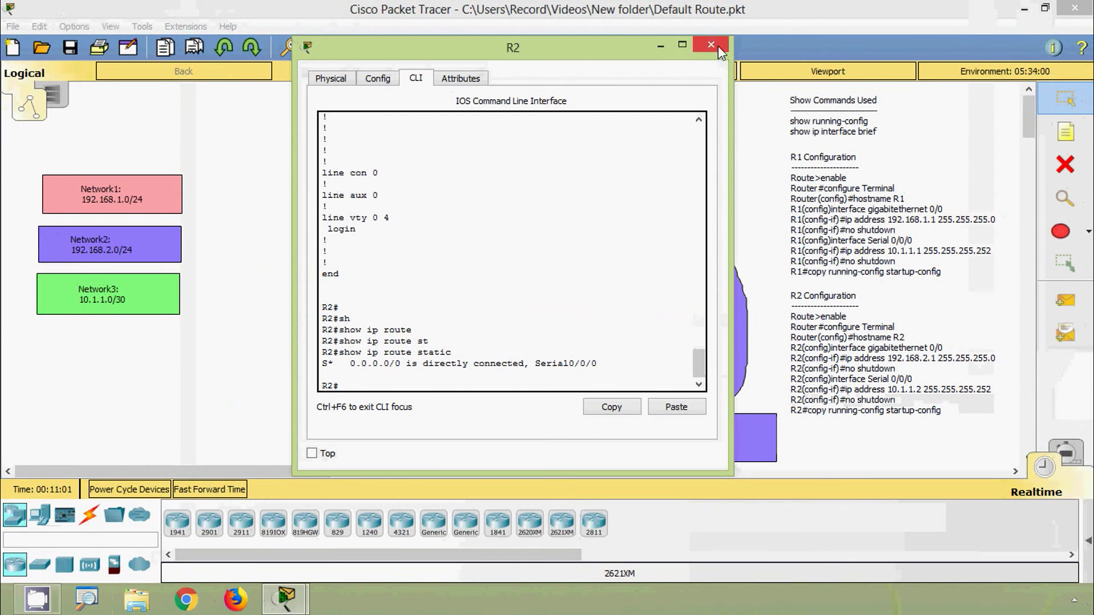
click(718, 45)
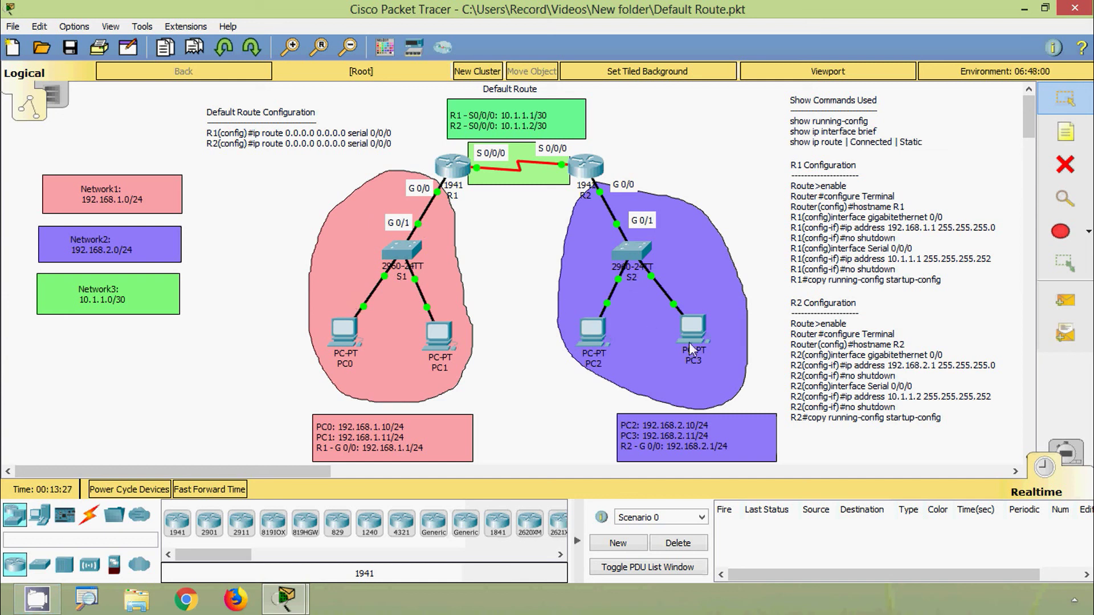
- Open PC0's Command Prompt and ping PC2 at 192.168.2.10
click(344, 334)
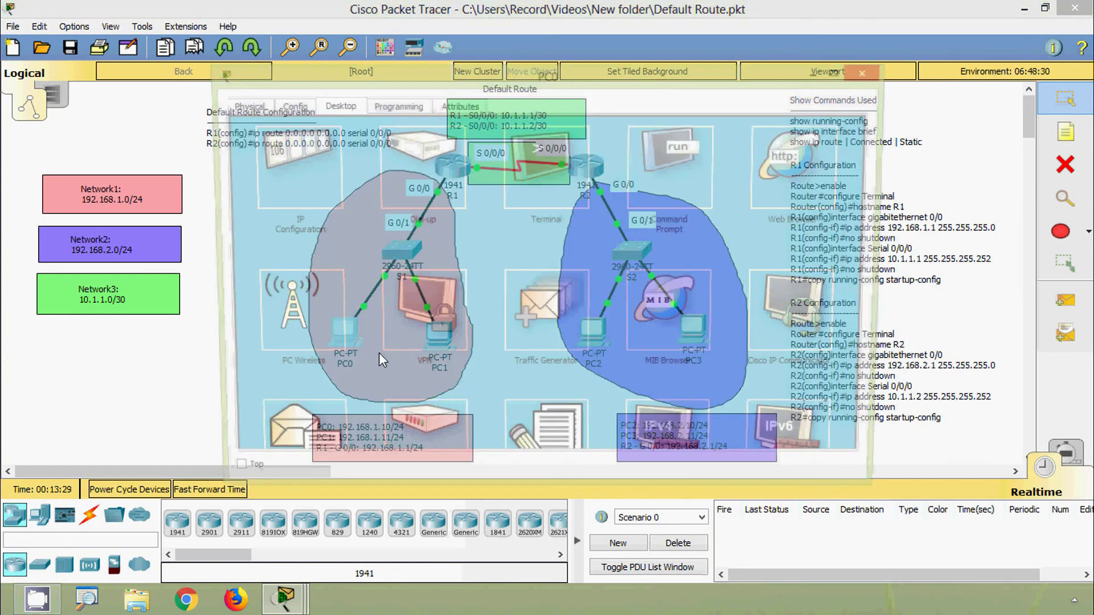
click(642, 225)
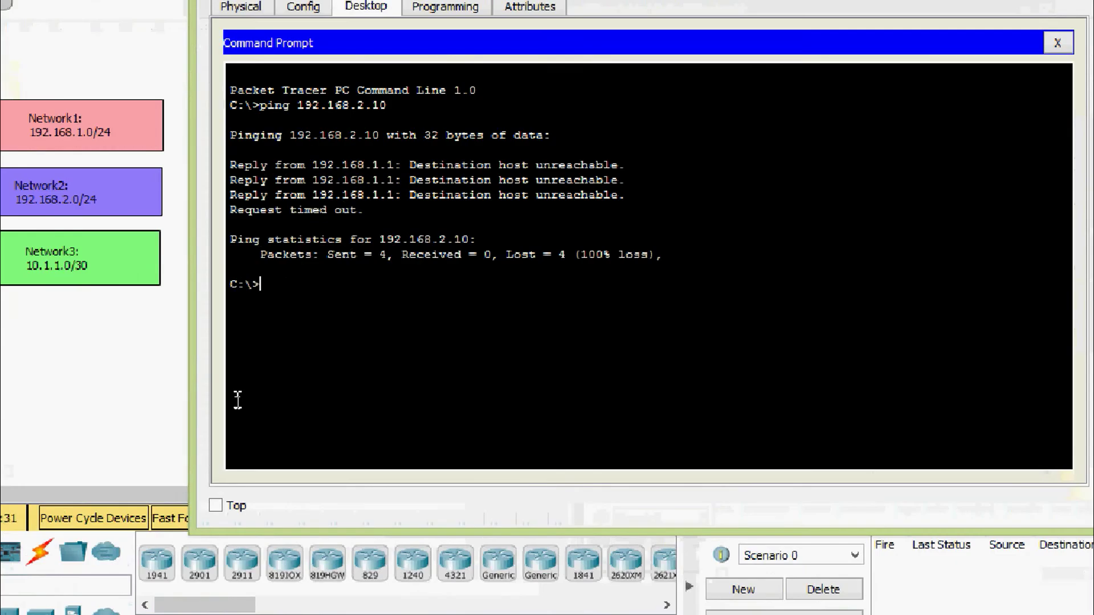
key(Up)
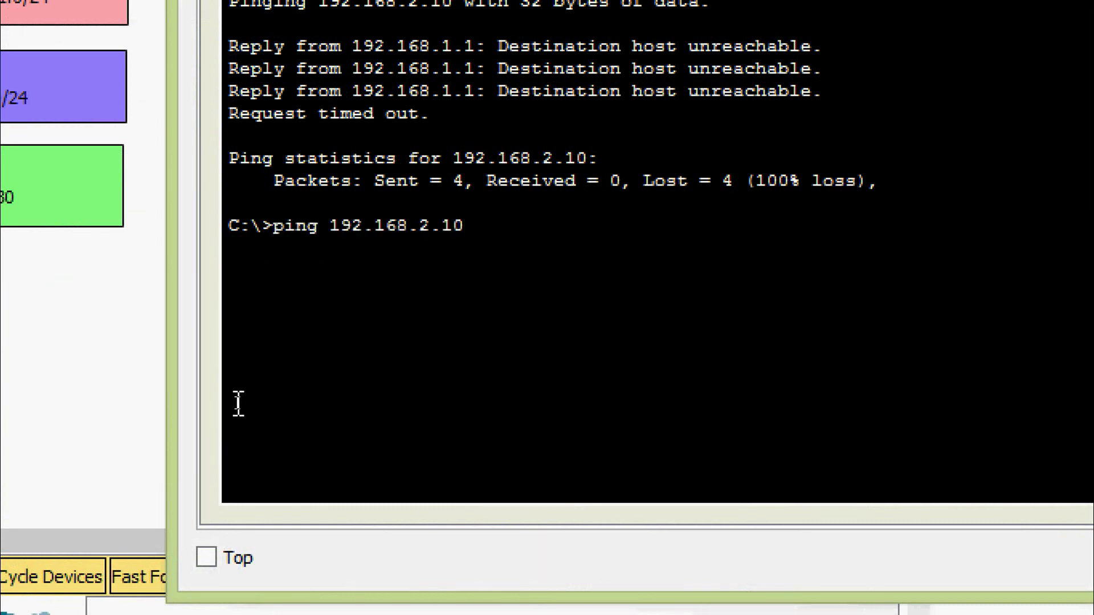
key(Return)
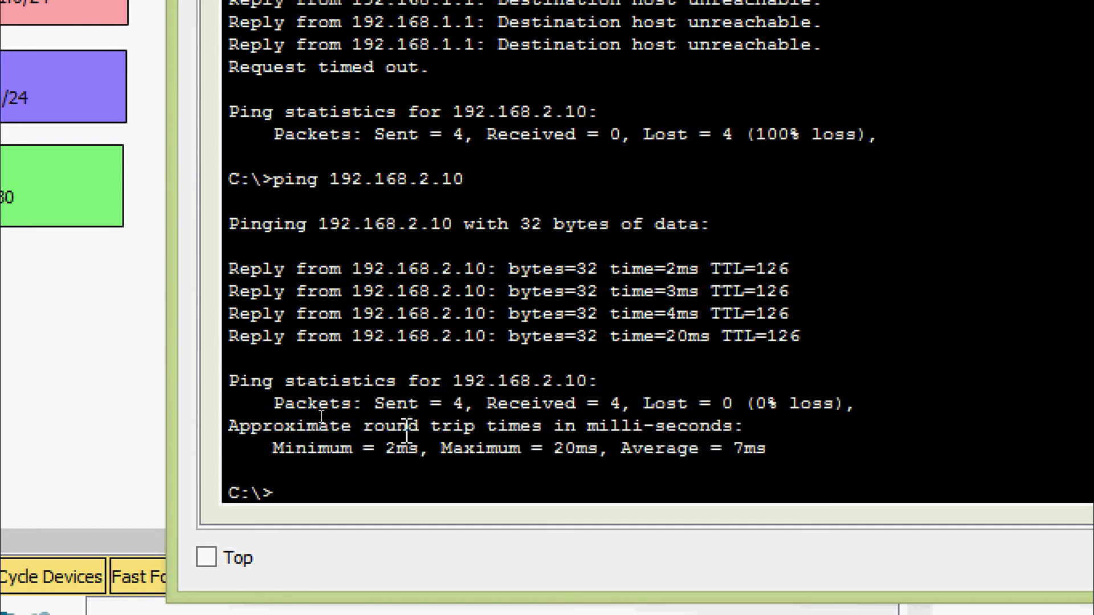
- Ping PC3 at 192.168.2.11 from PC0, then close PC0's window
key(Up)
key(BackSpace)
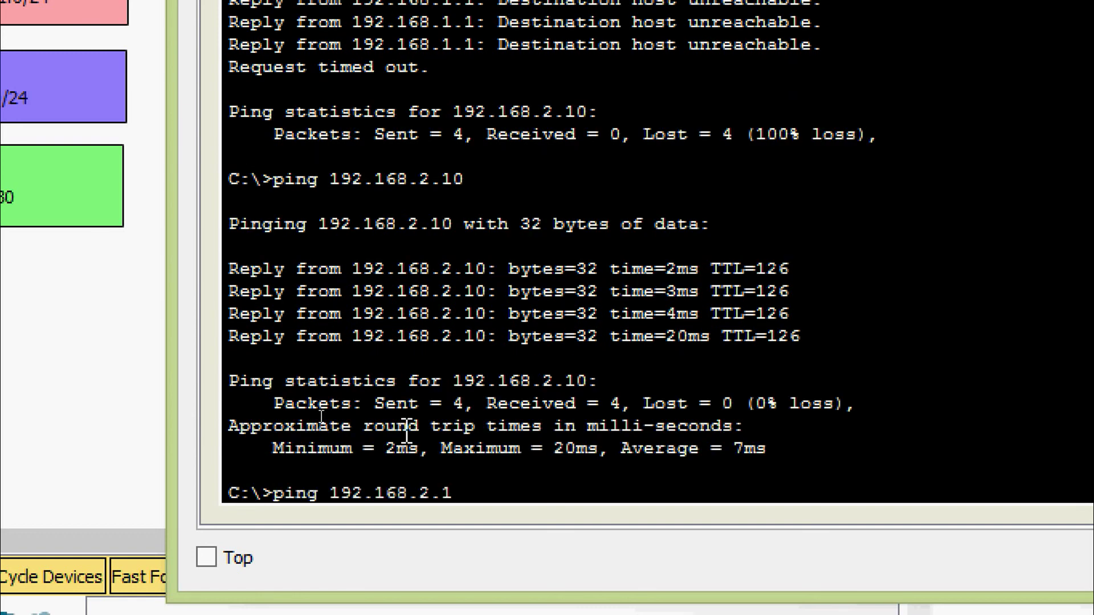
text(3)
key(BackSpace)
text(1)
key(Return)
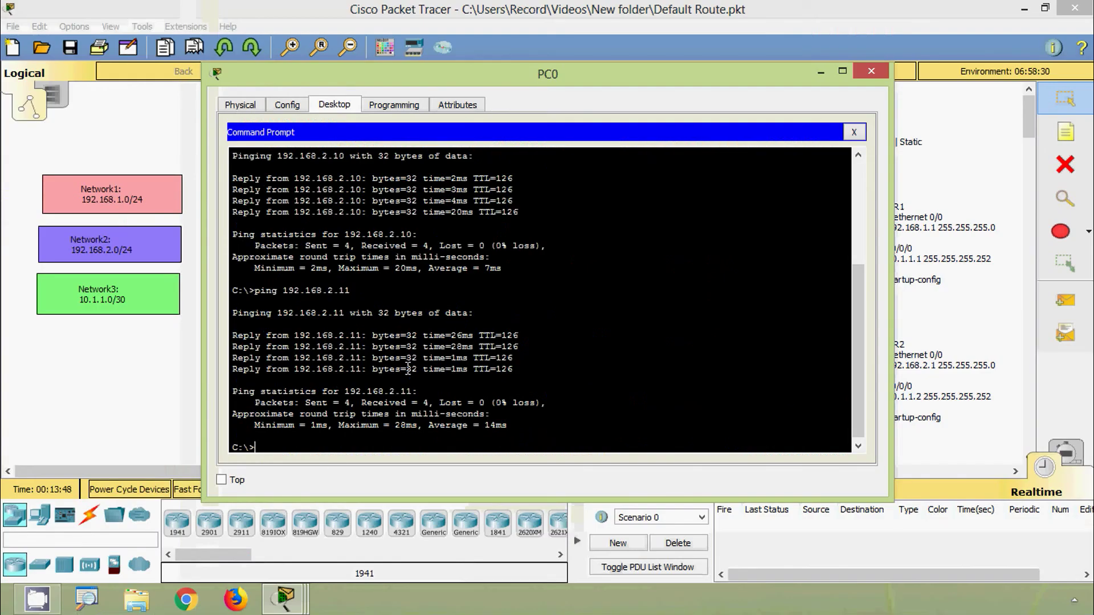
click(863, 73)
- Open PC1's Command Prompt and ping PC2 at 192.168.2.10
click(439, 337)
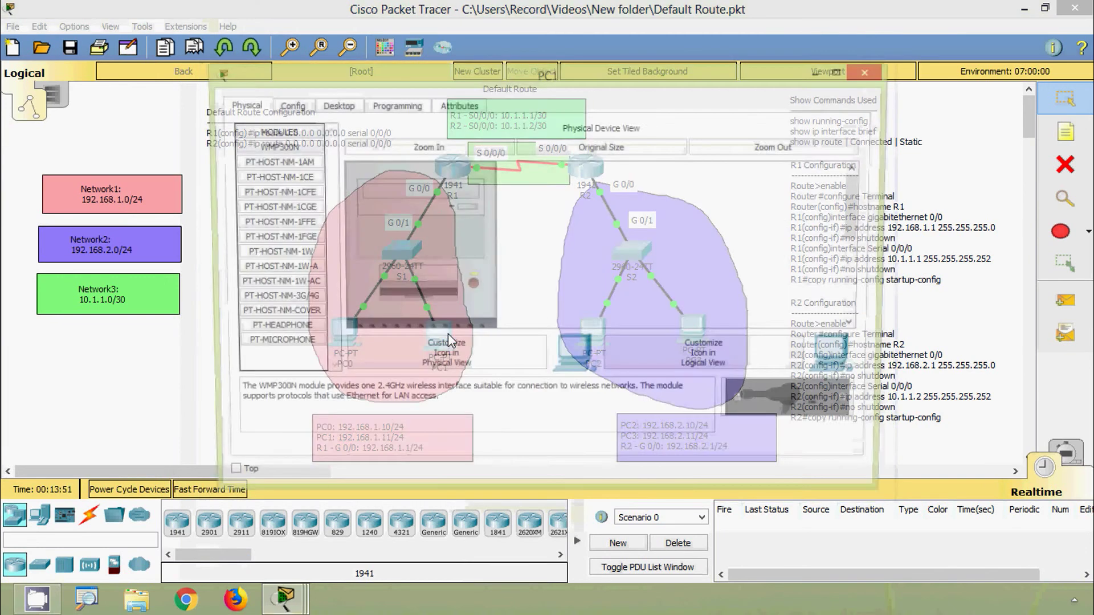
click(349, 109)
click(633, 185)
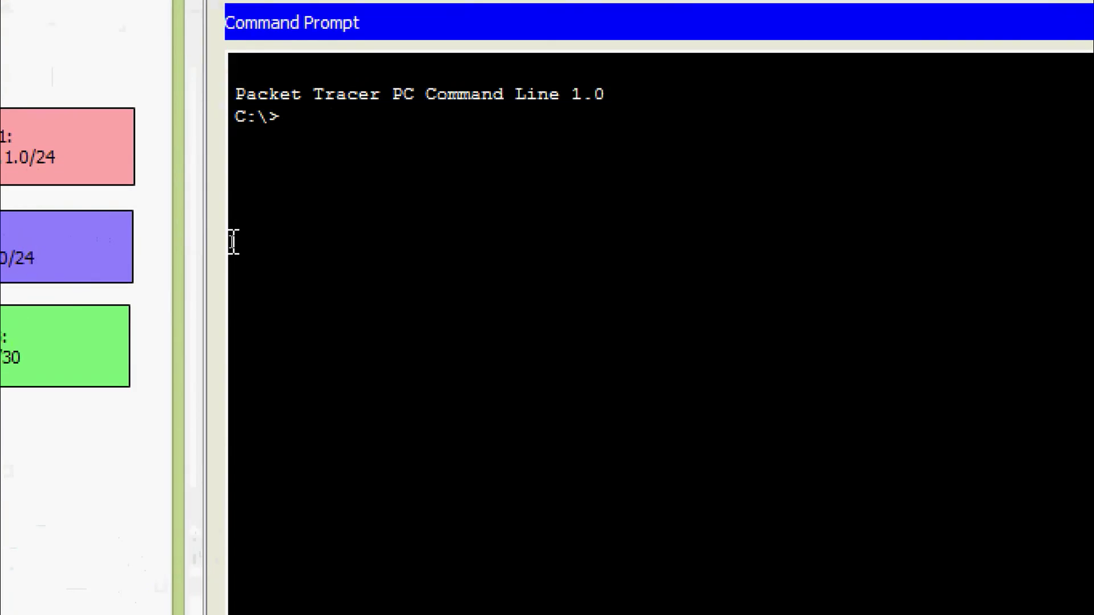
text(ping 192.168)
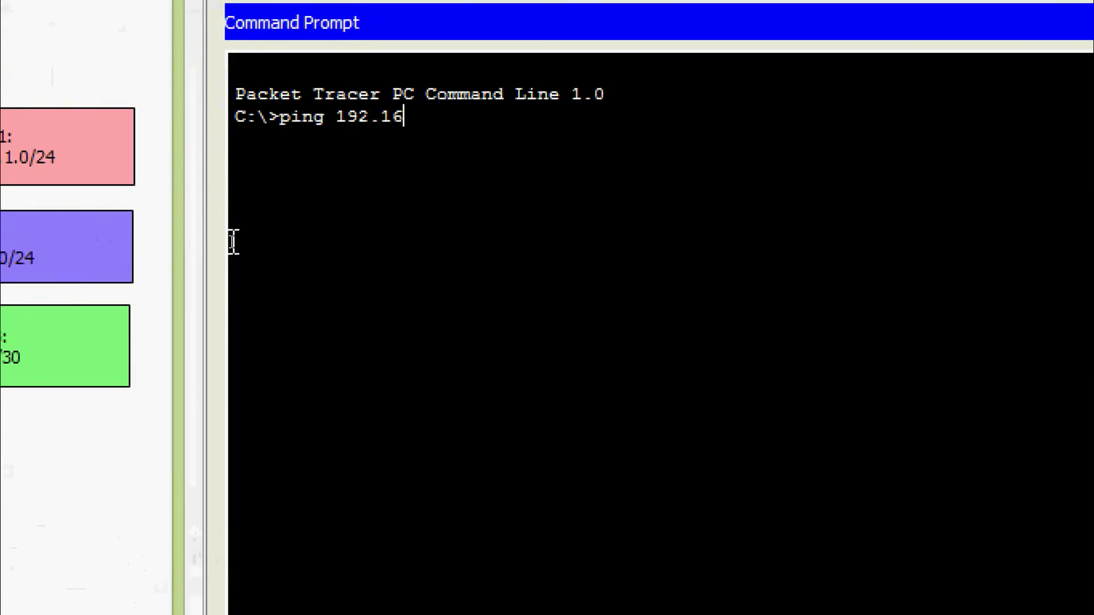
text(.2.10)
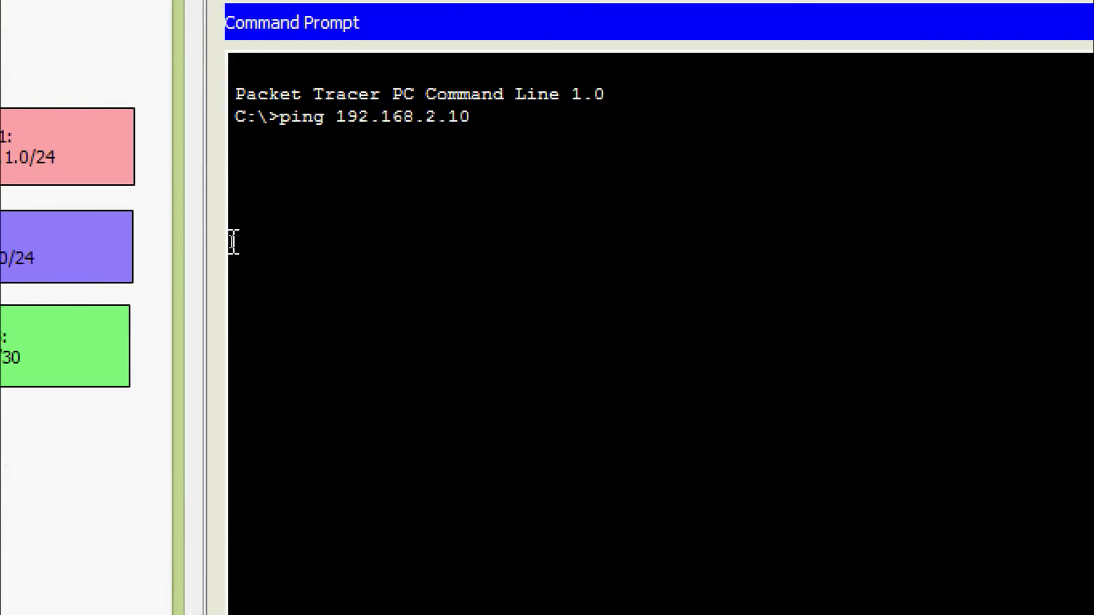
key(Return)
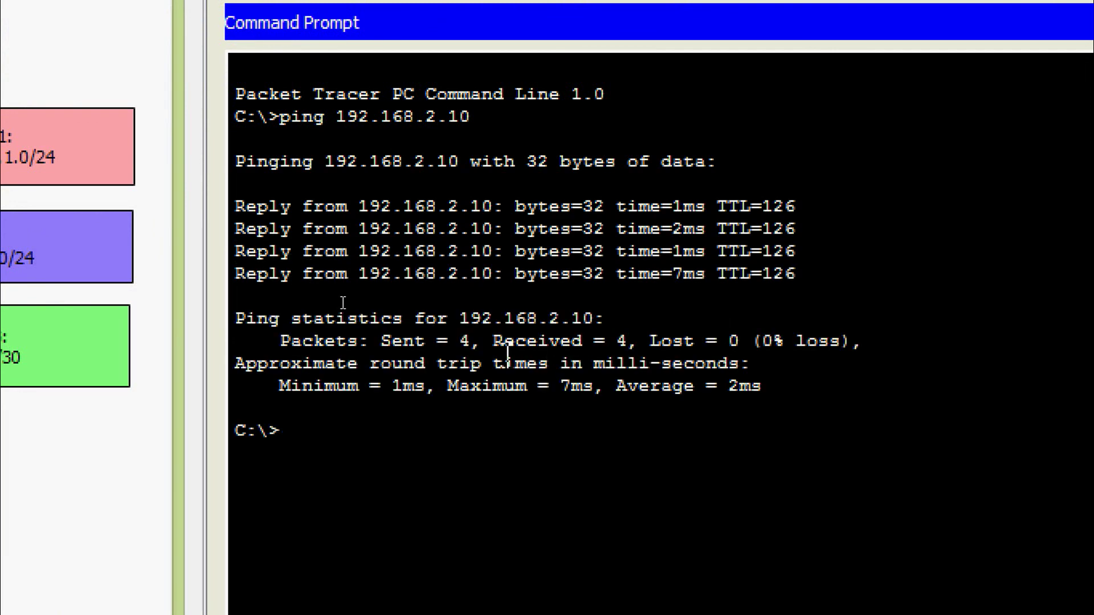
- Ping PC3 at 192.168.2.11 from PC1, then close PC1's window
key(Up)
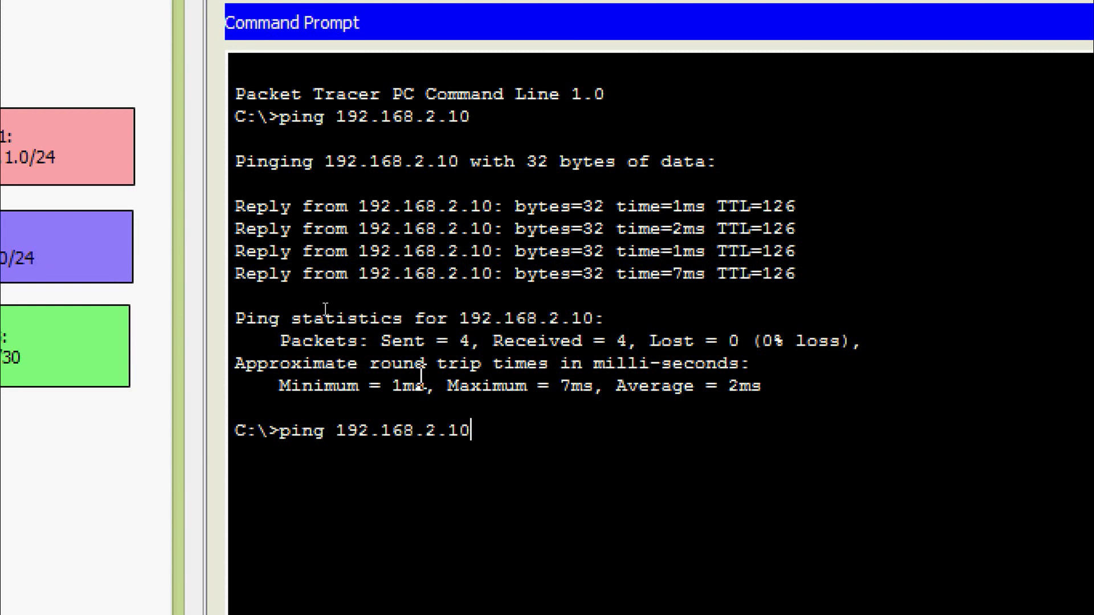
key(Delete)
text(1)
key(Return)
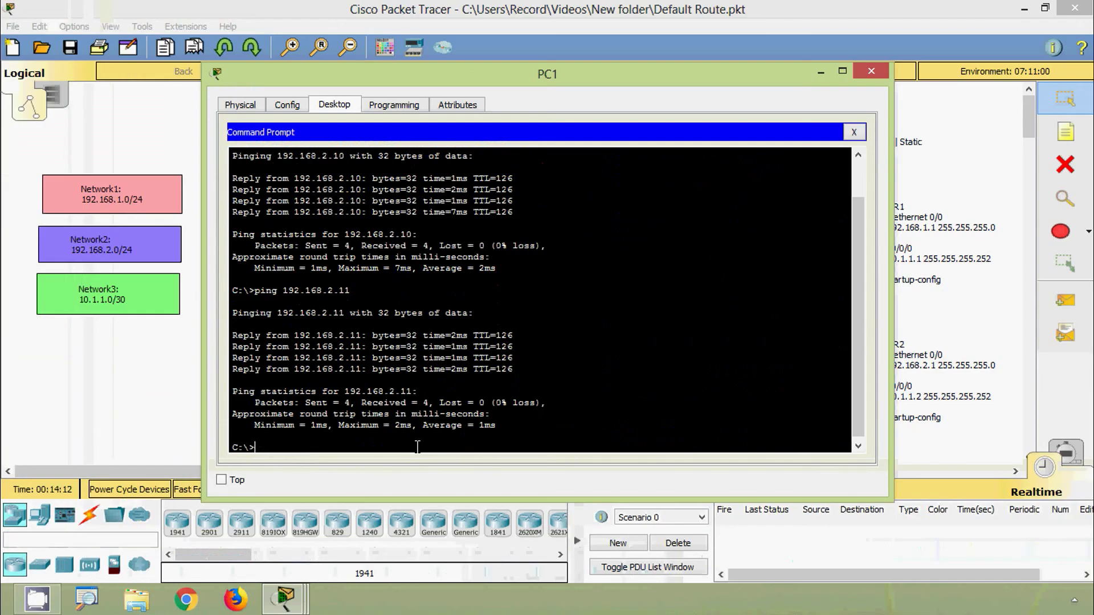
click(871, 73)
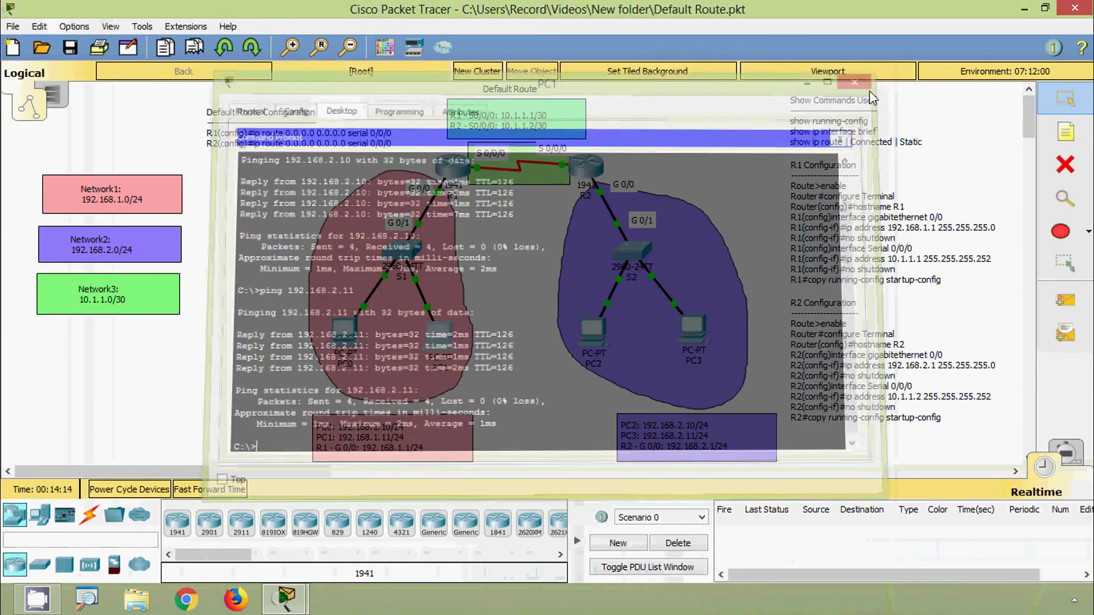